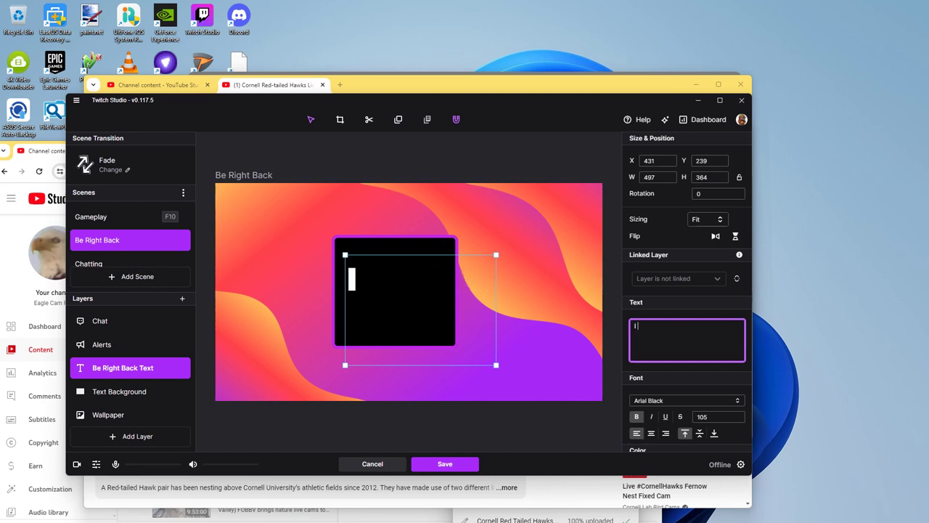
# Step: Replace the Be Right Back message opening with 'I will be' and set its font size to 40
pyautogui.press('BackSpace')
pyautogui.write('Delay')
pyautogui.press('BackSpace')
pyautogui.press('BackSpace')
pyautogui.press('BackSpace')
pyautogui.press('BackSpace')
pyautogui.press('BackSpace')
pyautogui.write('There')
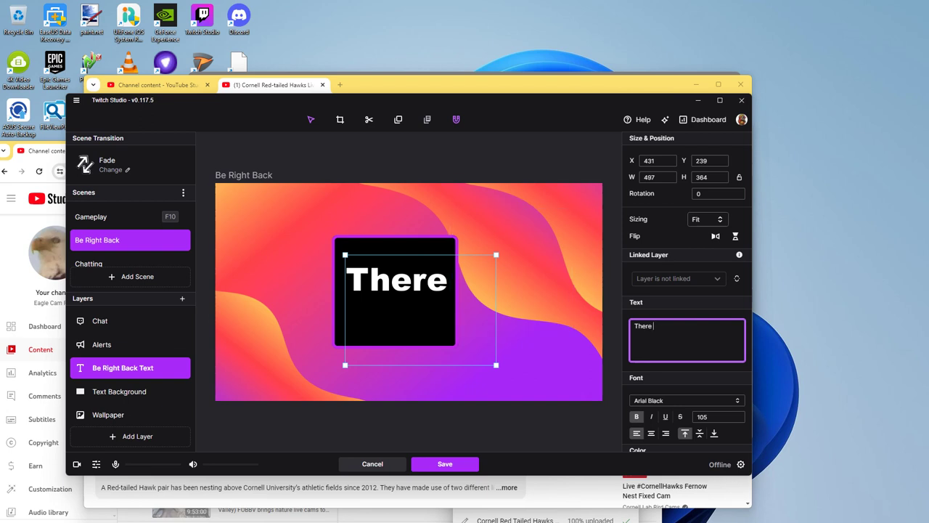
pyautogui.press('BackSpace')
pyautogui.press('BackSpace')
pyautogui.press('BackSpace')
pyautogui.press('BackSpace')
pyautogui.press('BackSpace')
pyautogui.press('BackSpace')
pyautogui.write('I will be')
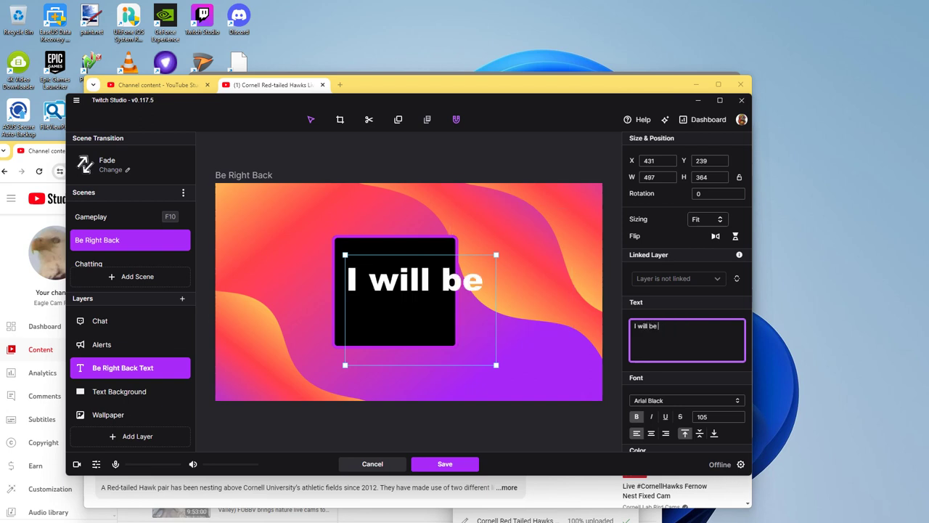
pyautogui.hotkey('ctrl', 'a')
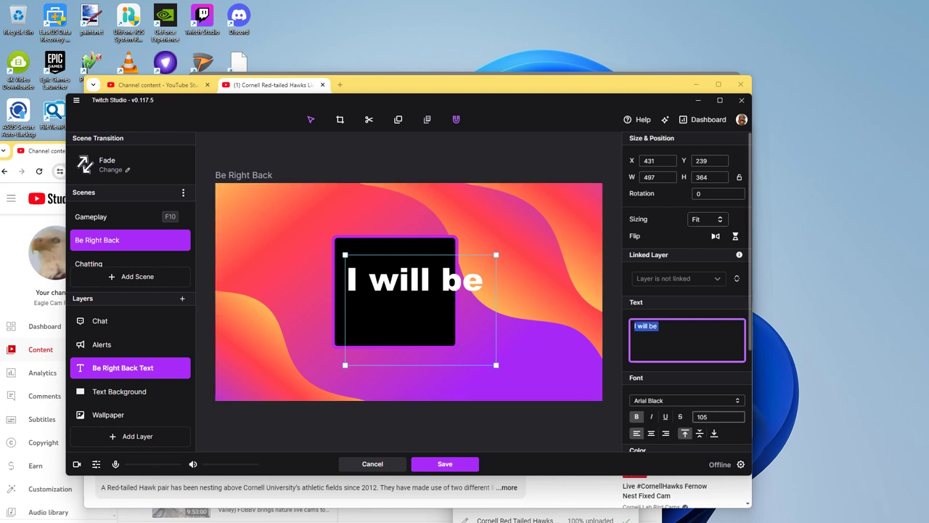
pyautogui.click(719, 416)
pyautogui.write('15')
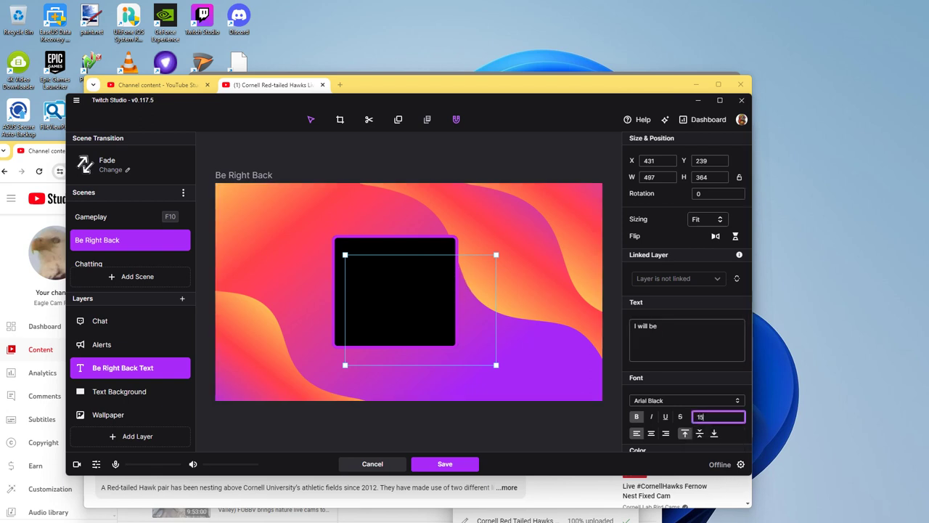
pyautogui.press('BackSpace')
pyautogui.press('BackSpace')
pyautogui.write('40')
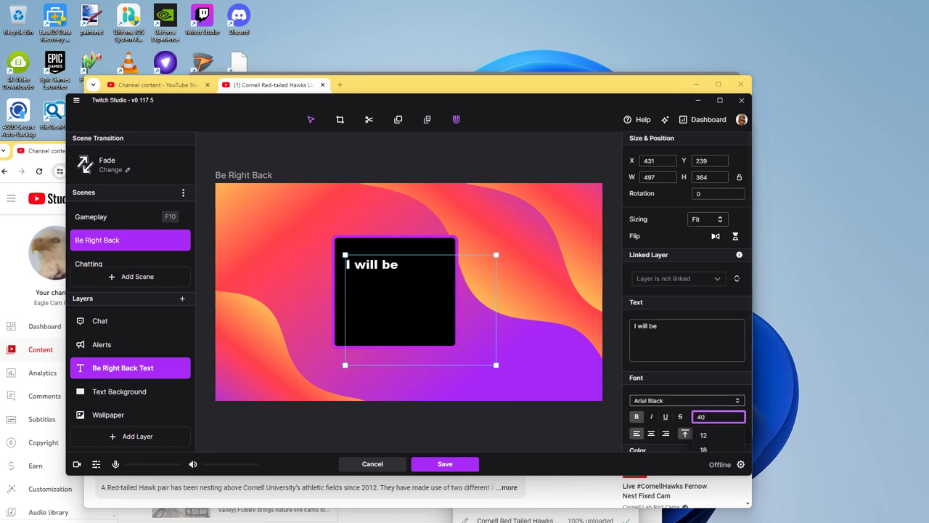
pyautogui.press('Return')
# Step: Finish the late-for-Super-Metroid message ending 'I'll be here soon! Stay tuned!' and save the scene
pyautogui.click(658, 326)
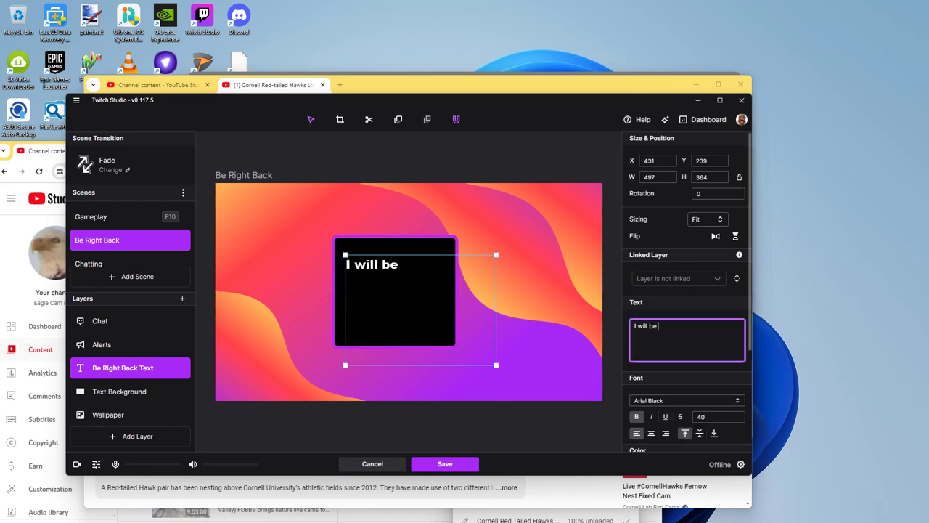
pyautogui.write('late for the')
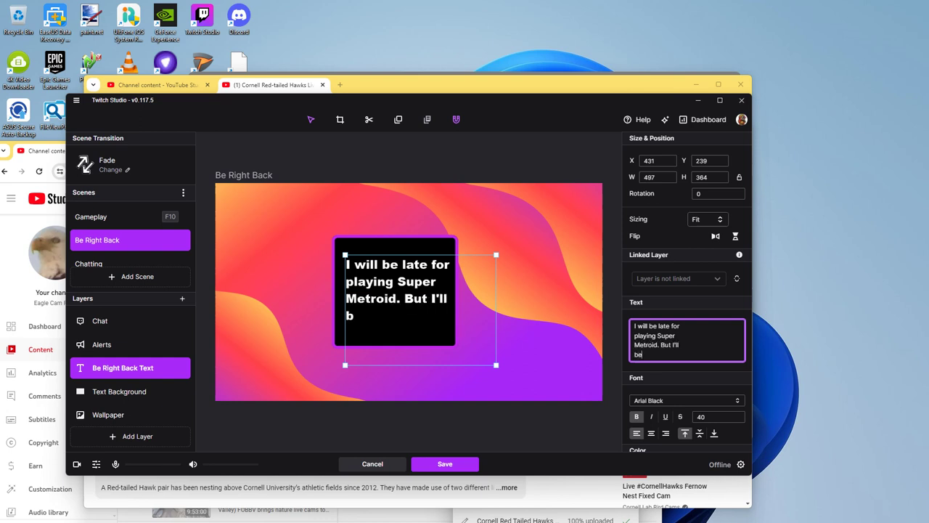
pyautogui.write('ere soon!')
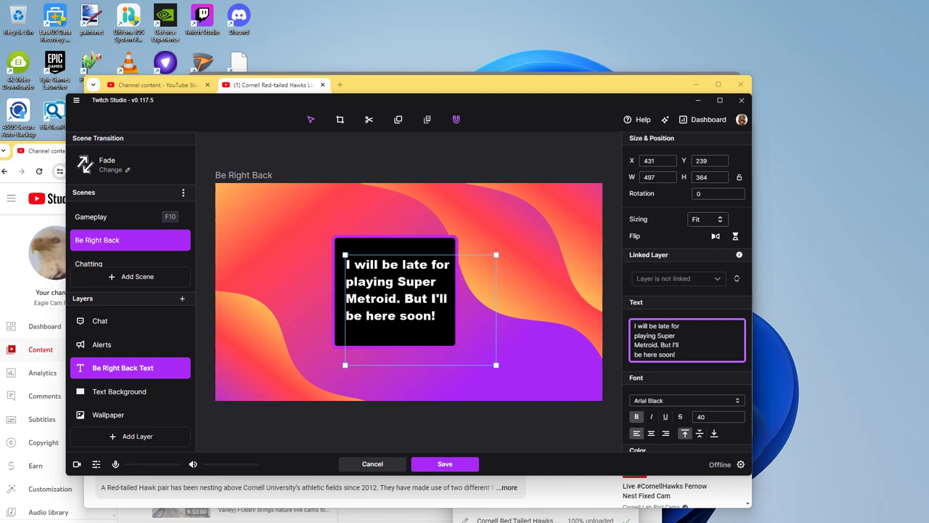
pyautogui.press('Return')
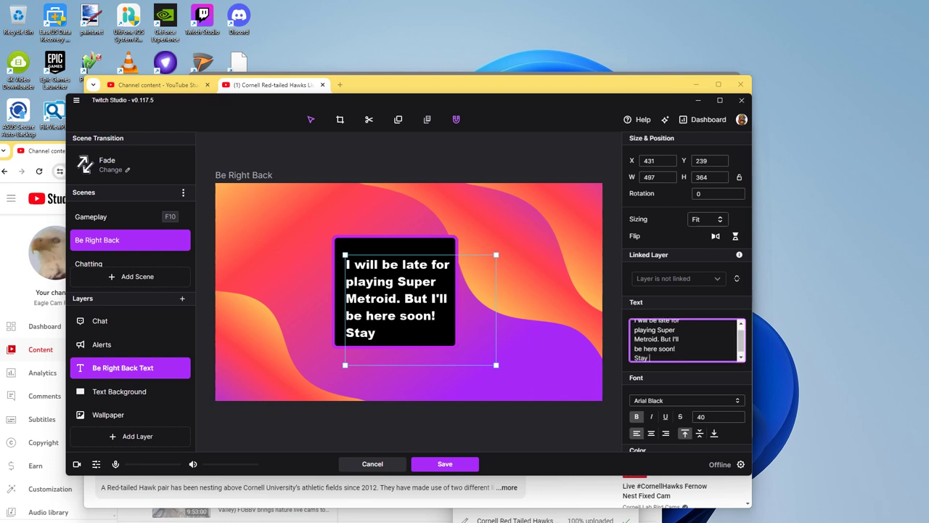
pyautogui.write('Stay tuned!')
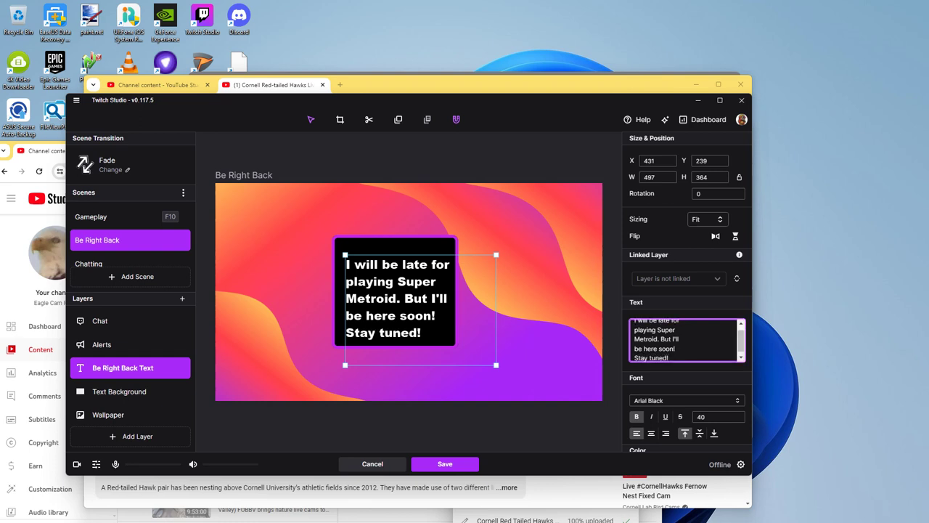
pyautogui.click(445, 464)
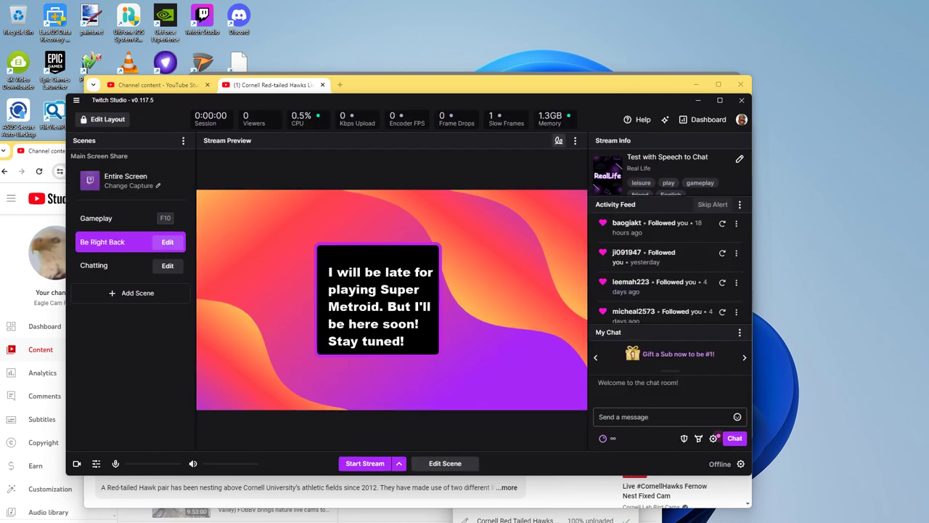
# Step: Nudge the Be Right Back message box slightly higher and save the scene
pyautogui.click(445, 463)
pyautogui.moveTo(396, 298); pyautogui.dragTo(395, 288)
pyautogui.click(445, 463)
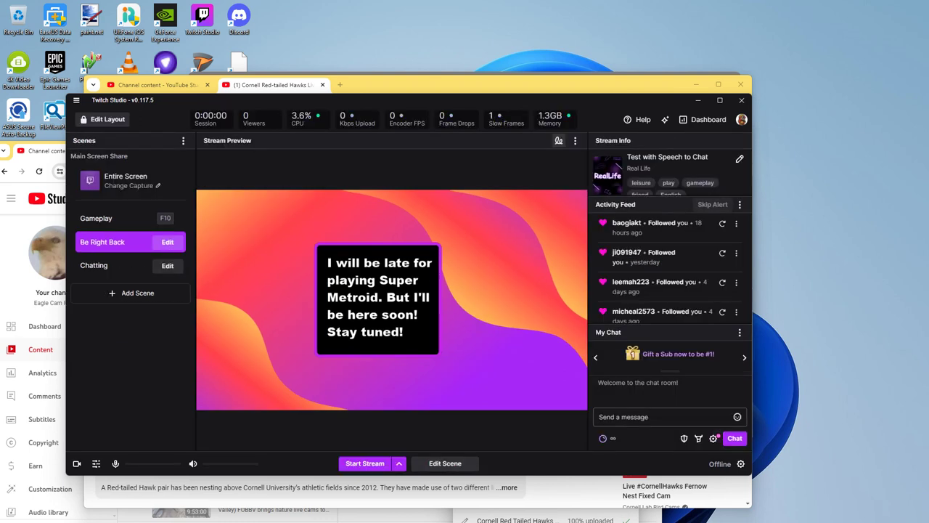
# Step: Start the stream setup and edit its stream information, with File Explorer opened alongside
pyautogui.click(366, 464)
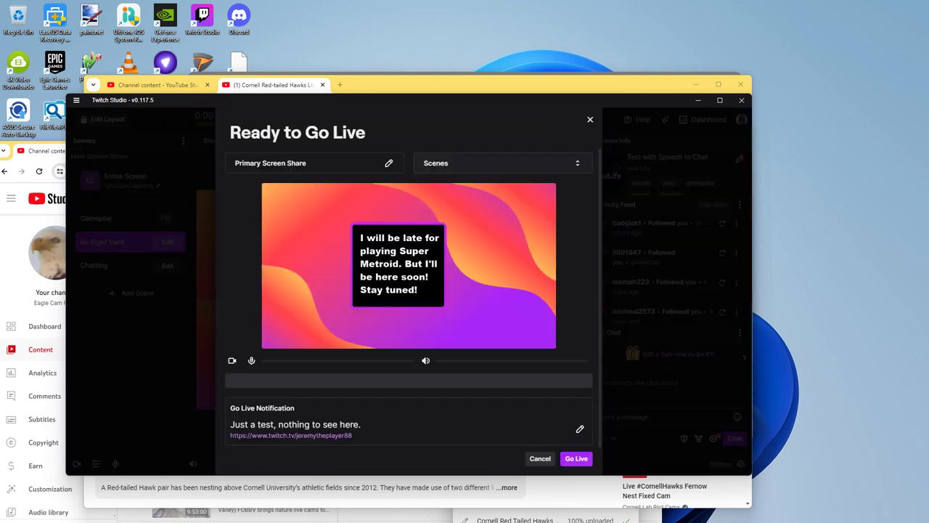
pyautogui.click(579, 420)
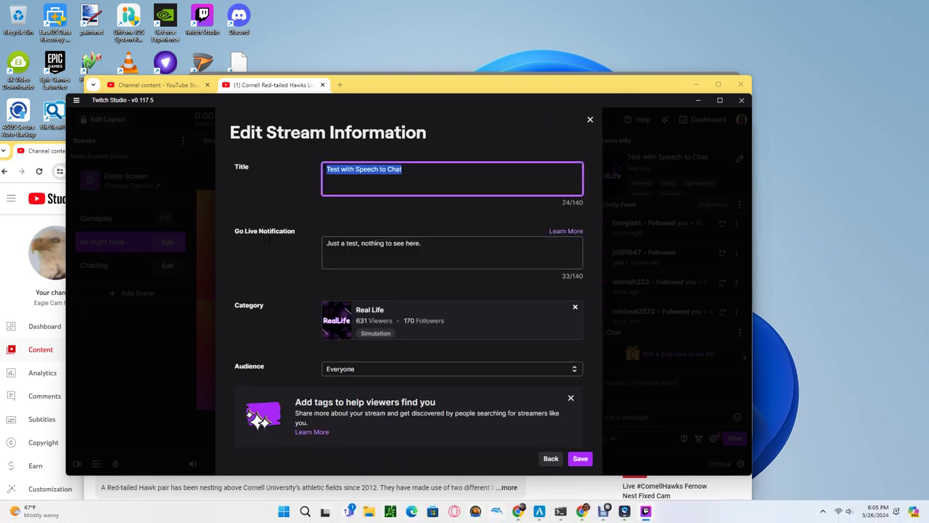
pyautogui.press('super+e')
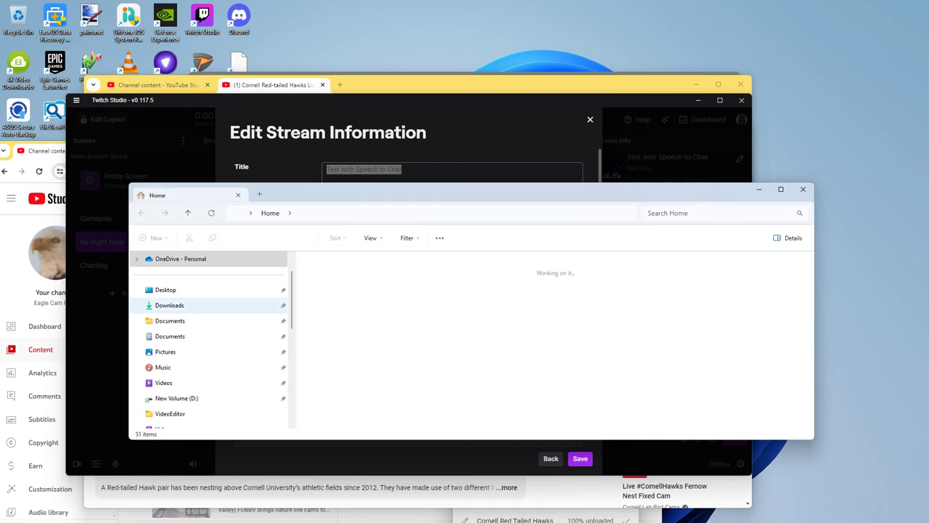
# Step: Search Downloads for metroid and copy the Super Metroid for SNES 3-19-2024 video's file name
pyautogui.click(169, 305)
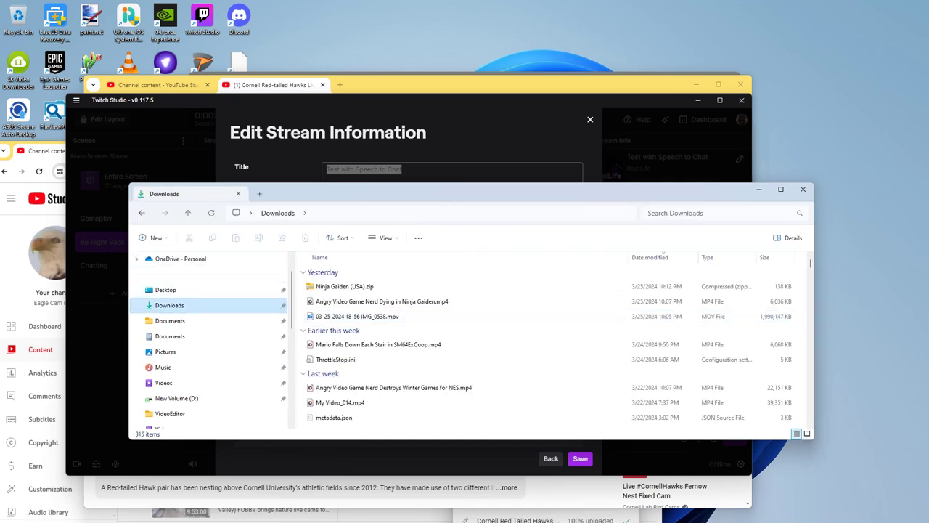
pyautogui.scroll(-8, 548, 348)
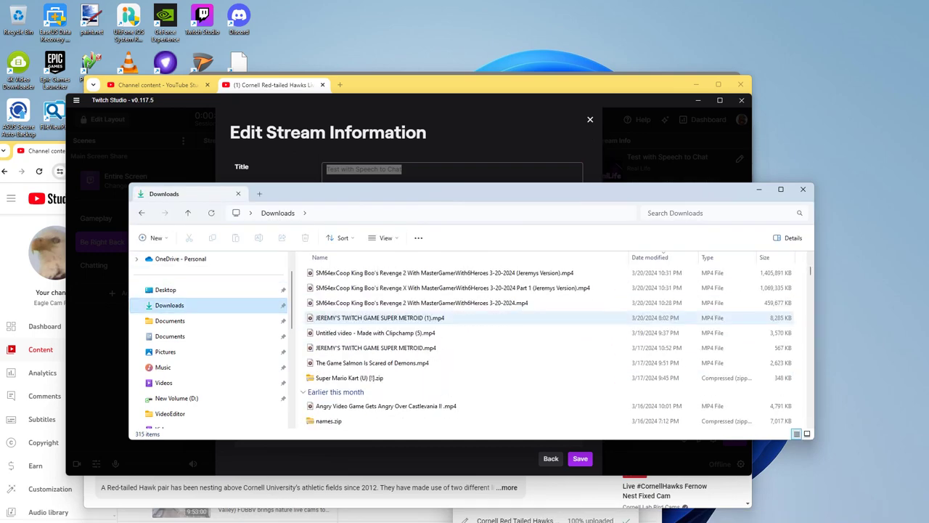
pyautogui.scroll(-3, 465, 320)
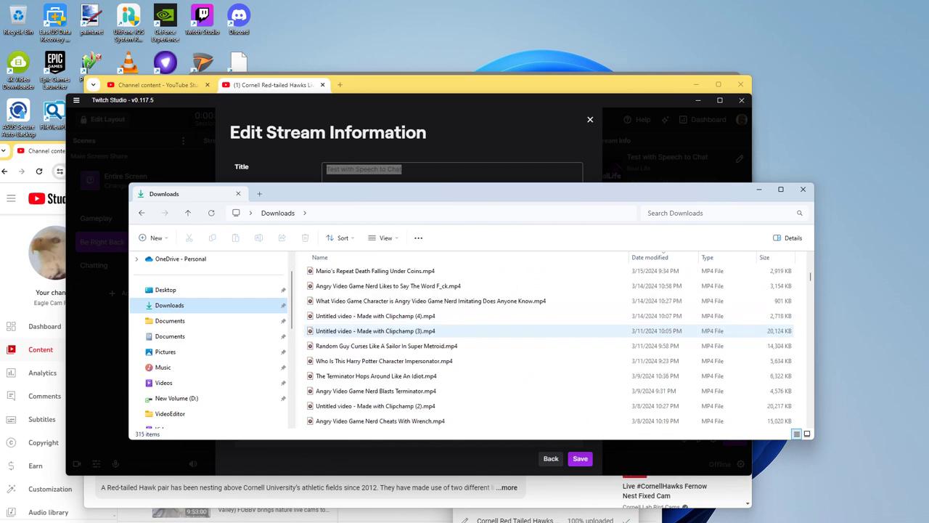
pyautogui.hotkey('ctrl', 'f')
pyautogui.write('metroid')
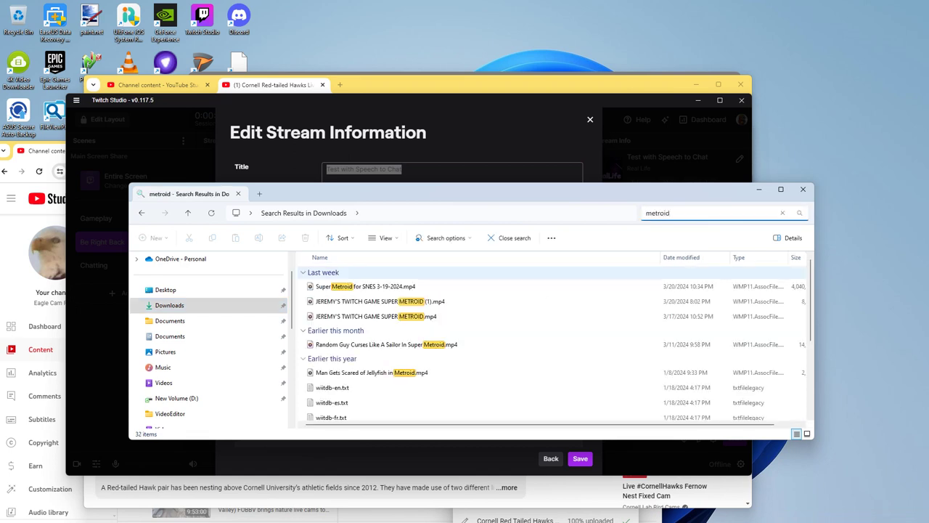
pyautogui.click(380, 301)
pyautogui.click(363, 287)
pyautogui.press('F2')
pyautogui.hotkey('ctrl', 'c')
pyautogui.press('Escape')
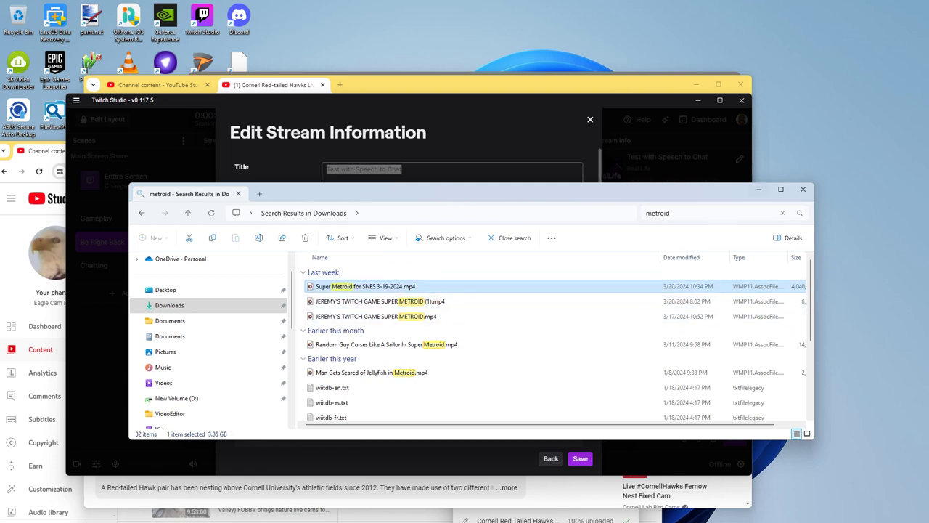
# Step: Close File Explorer and paste the copied name into the stream Title field
pyautogui.hotkey('alt', 'F4')
pyautogui.click(405, 244)
pyautogui.hotkey('shift', 'Tab')
pyautogui.hotkey('ctrl', 'v')
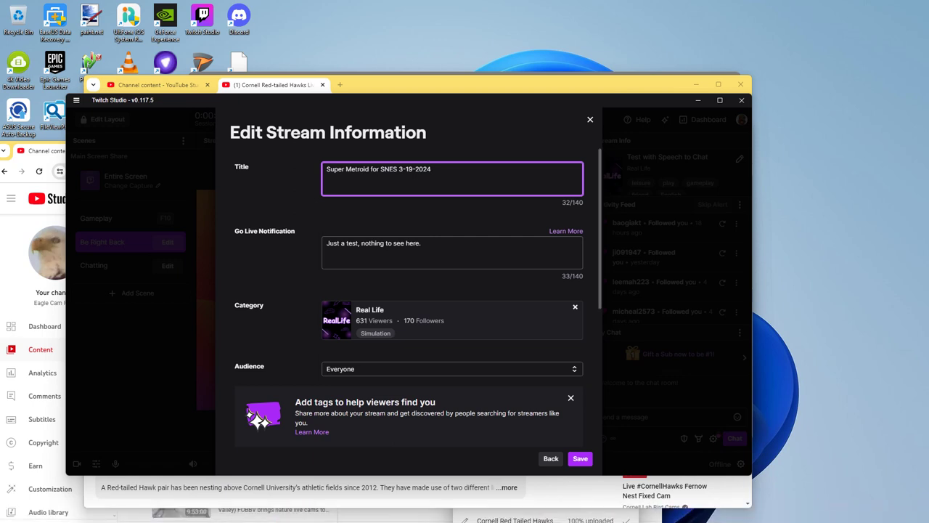
# Step: Change the go-live notification to 'Playing by myself'
pyautogui.click(406, 247)
pyautogui.hotkey('ctrl', 'a')
pyautogui.write('Pl')
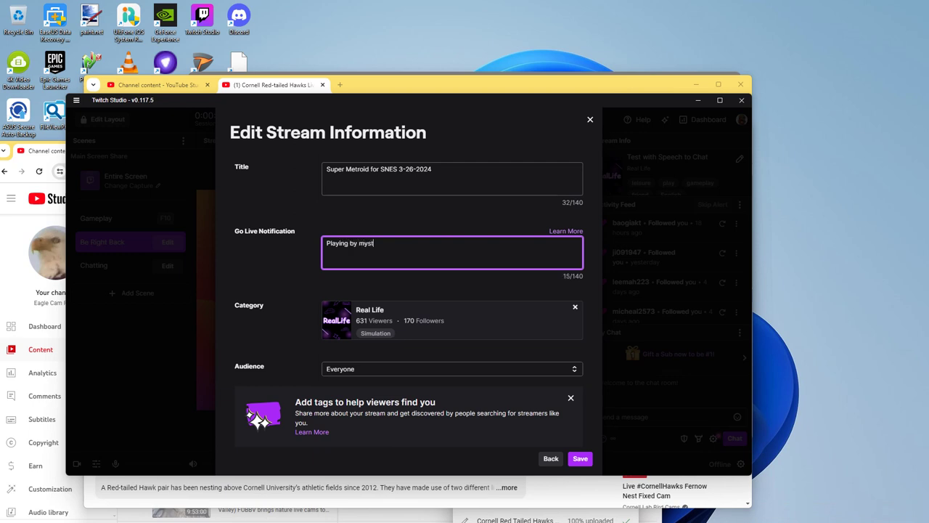
# Step: Swap the Real Life category for Super Metroid, save the stream info, and go live
pyautogui.click(575, 306)
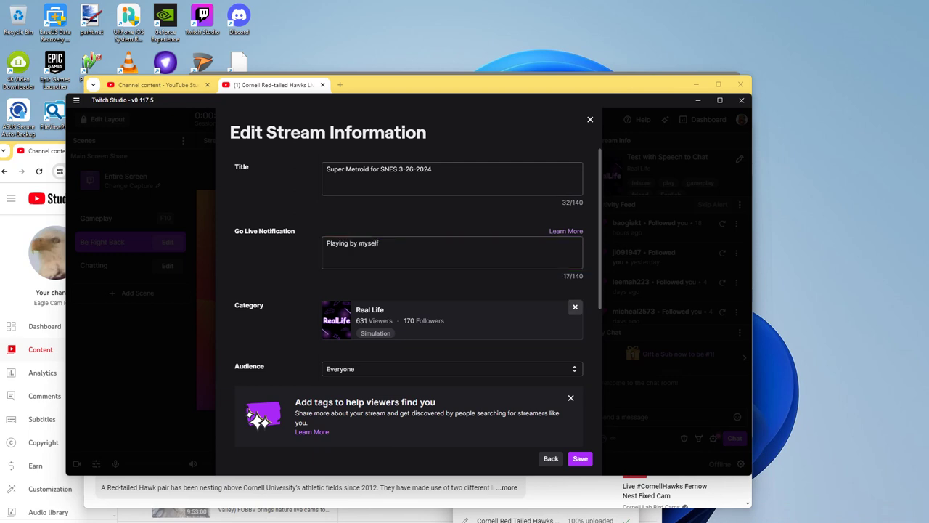
pyautogui.click(451, 349)
pyautogui.write('s')
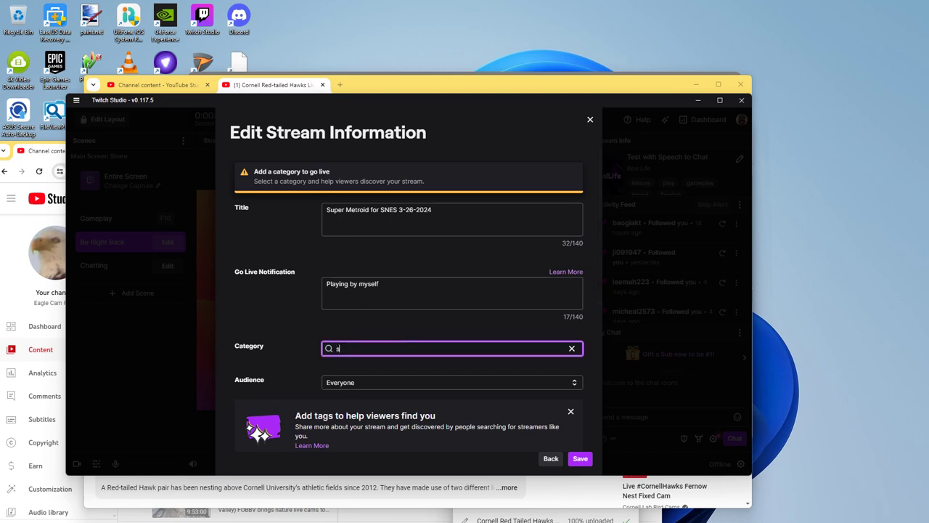
pyautogui.write('uper metroid')
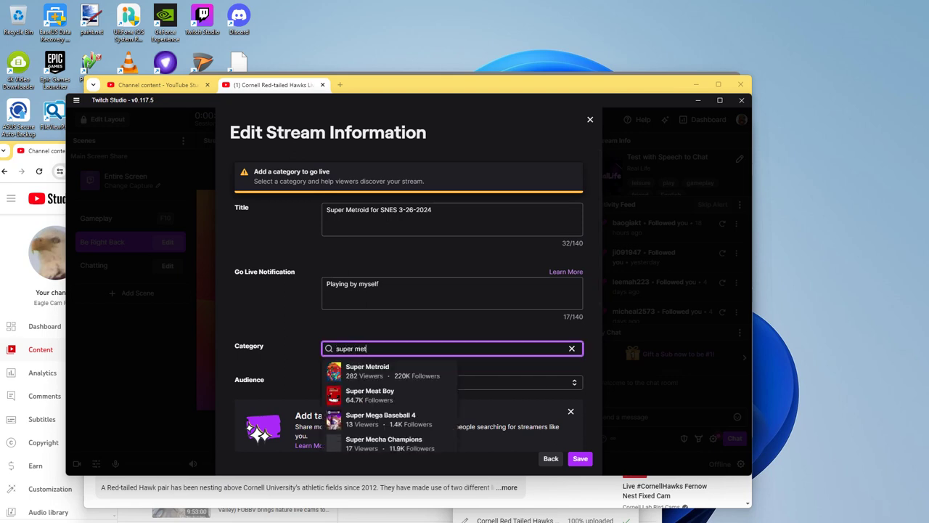
pyautogui.click(392, 371)
pyautogui.click(581, 458)
pyautogui.click(578, 458)
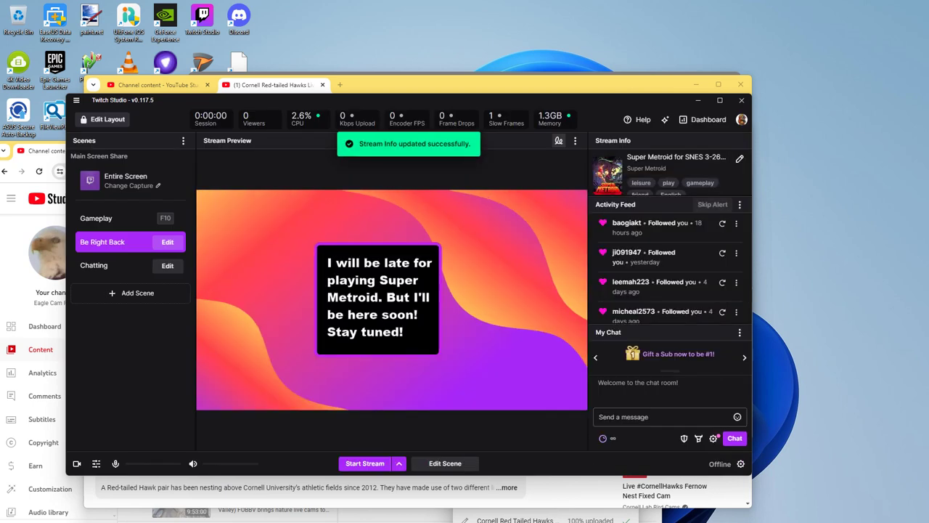
# Step: Mute the Realtek headphones source in the audio mixer
pyautogui.click(95, 464)
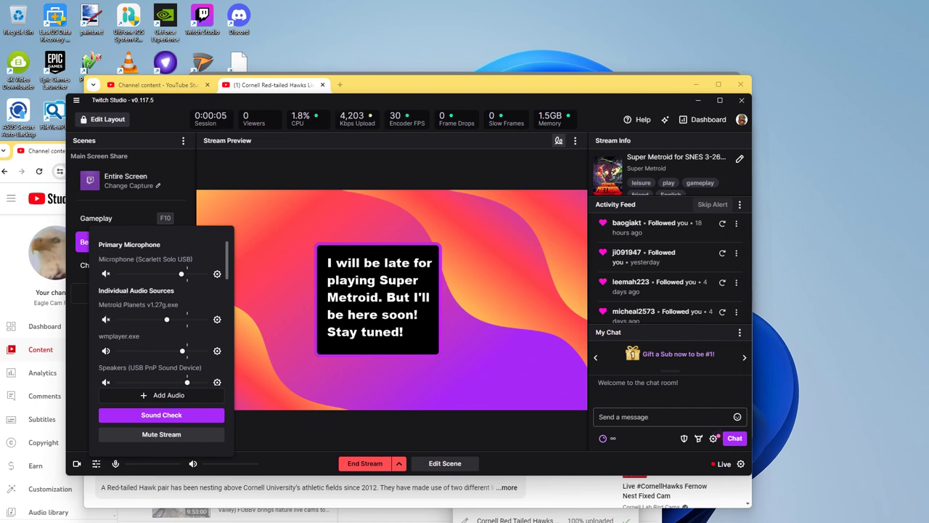
pyautogui.scroll(-1, 106, 273)
pyautogui.scroll(-1, 106, 312)
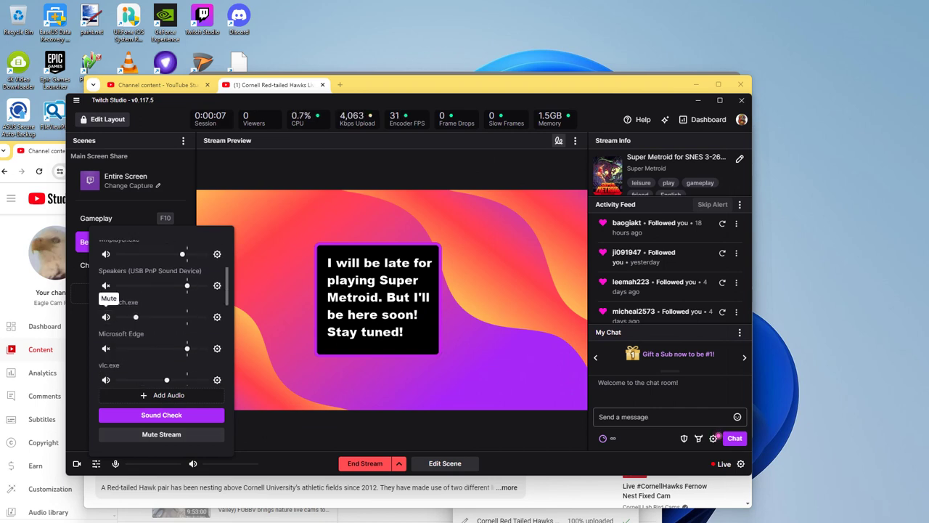
pyautogui.scroll(-3, 106, 317)
pyautogui.scroll(-3, 106, 341)
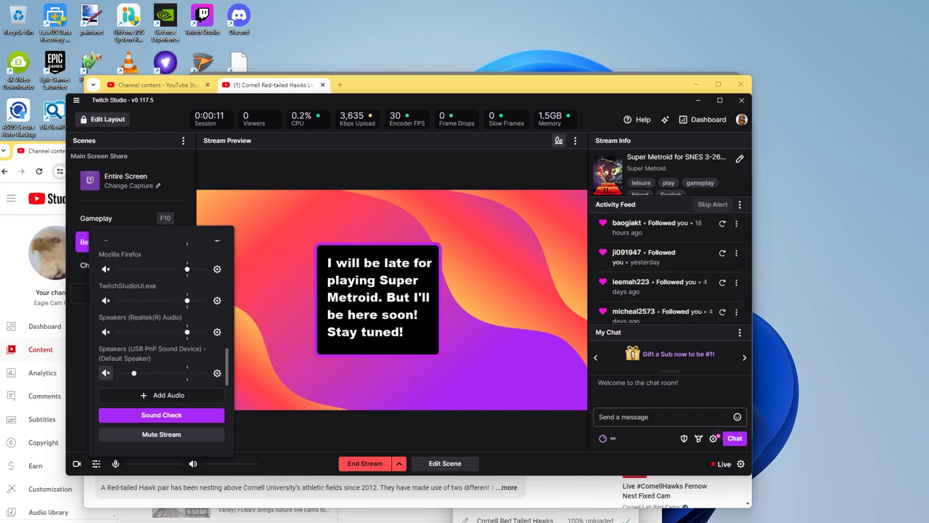
pyautogui.scroll(4, 106, 352)
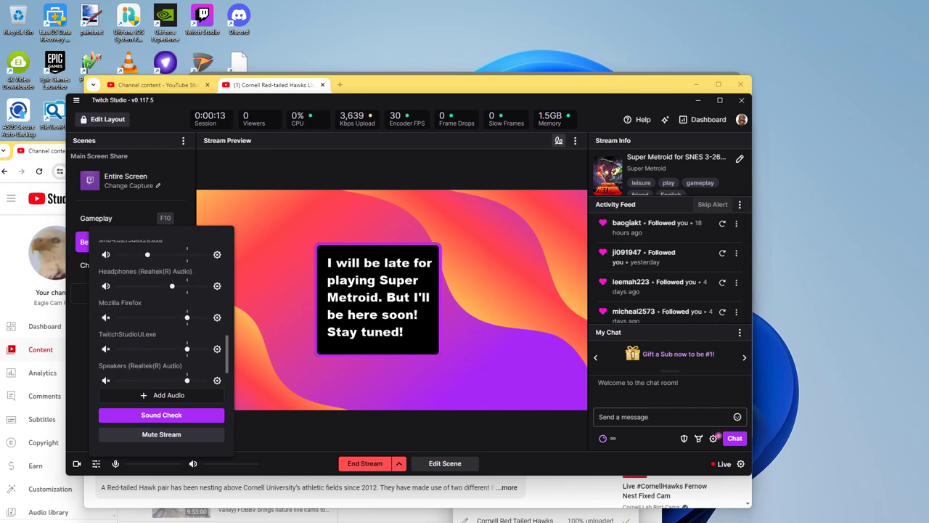
pyautogui.click(106, 382)
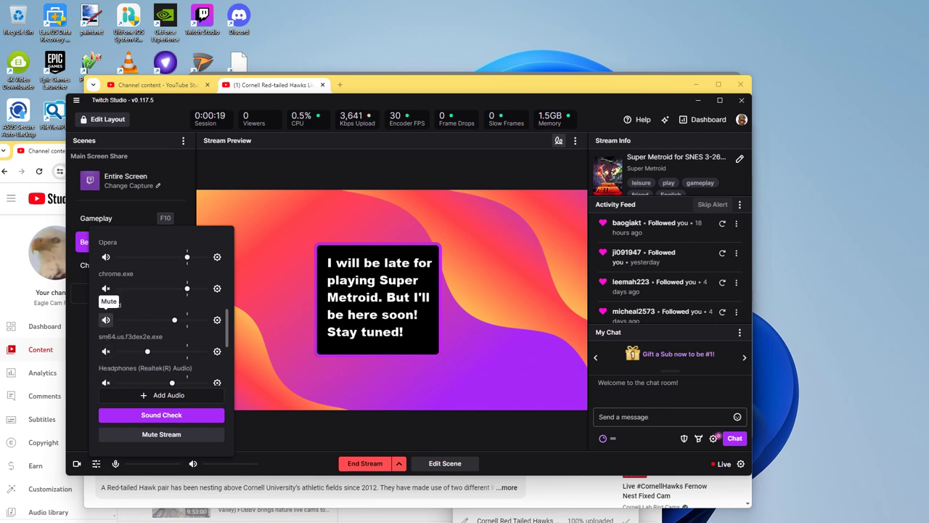
# Step: Scroll the mixer back to the top and return to the metroid search results window
pyautogui.scroll(3, 106, 320)
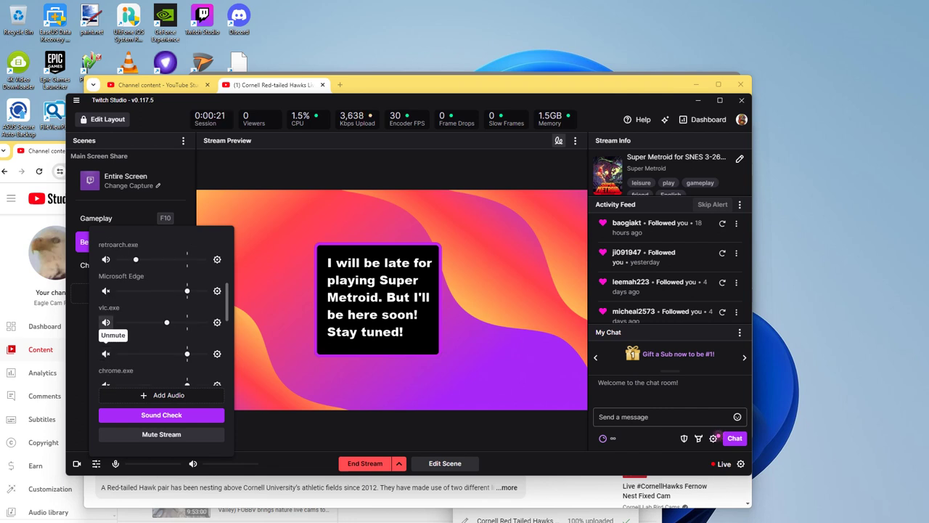
pyautogui.scroll(1, 106, 298)
pyautogui.scroll(1, 106, 319)
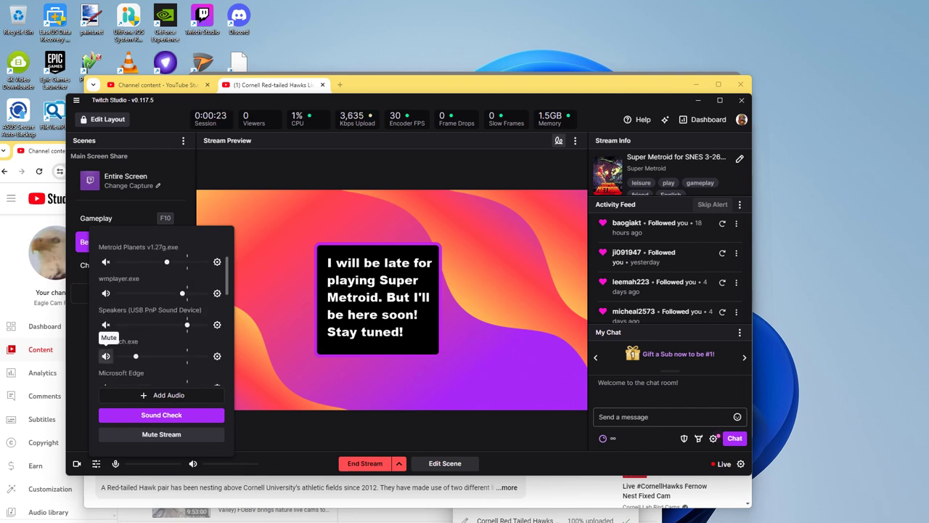
pyautogui.scroll(2, 106, 319)
pyautogui.scroll(1, 106, 320)
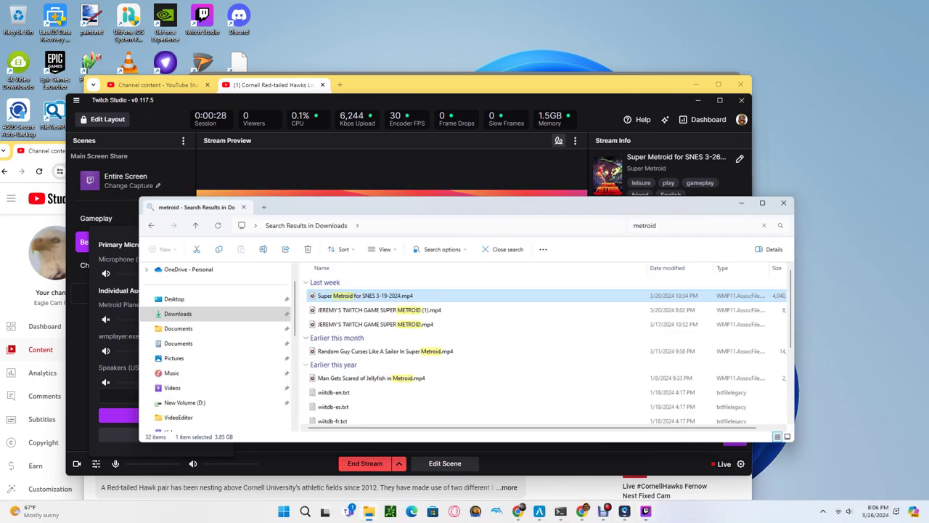
pyautogui.hotkey('alt', 'Tab')
# Step: Browse the Music folder's audio files, then dismiss Repairit's success notice and start saving
pyautogui.click(163, 367)
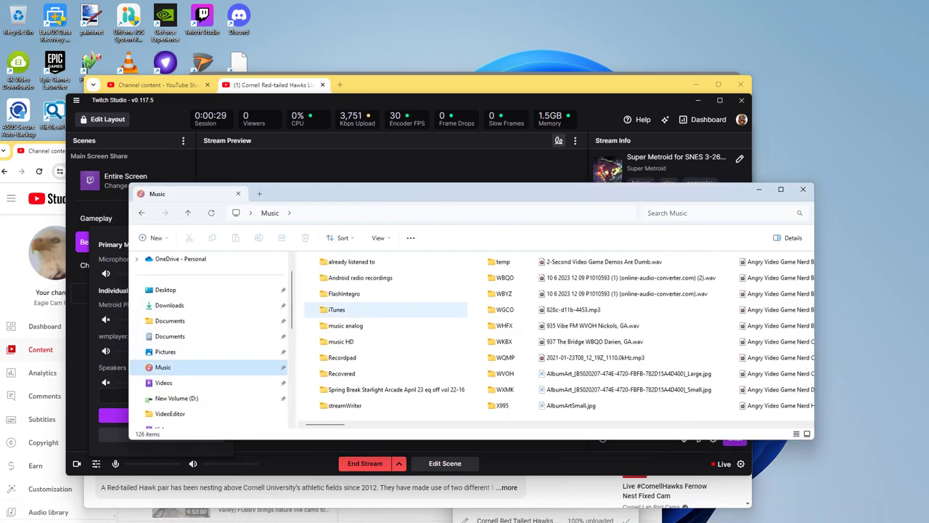
pyautogui.hscroll(10, 384, 334)
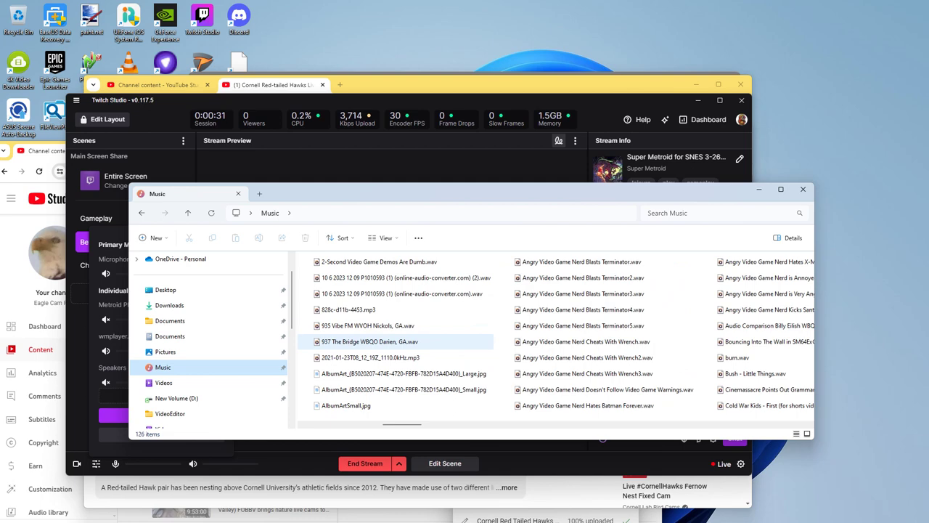
pyautogui.hscroll(10, 385, 341)
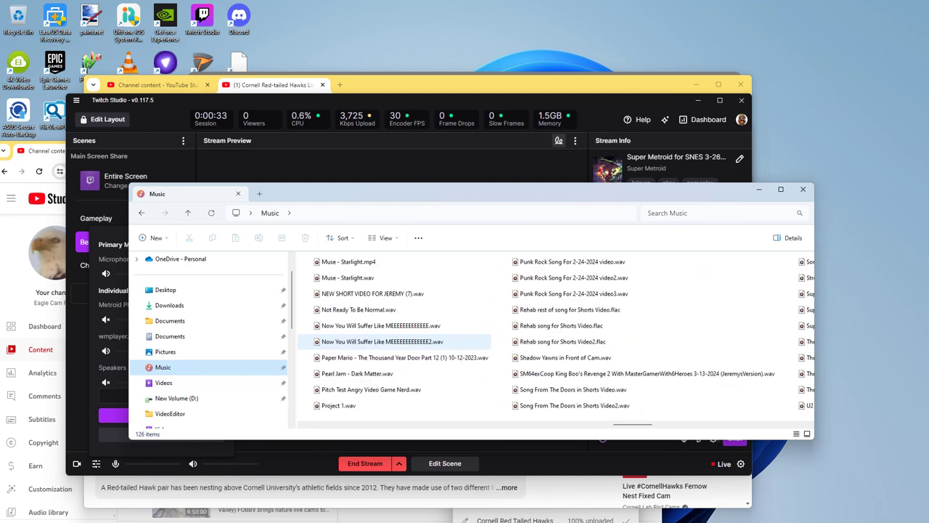
pyautogui.hscroll(-8, 385, 342)
pyautogui.hscroll(-2, 480, 334)
pyautogui.scroll(-5, 211, 338)
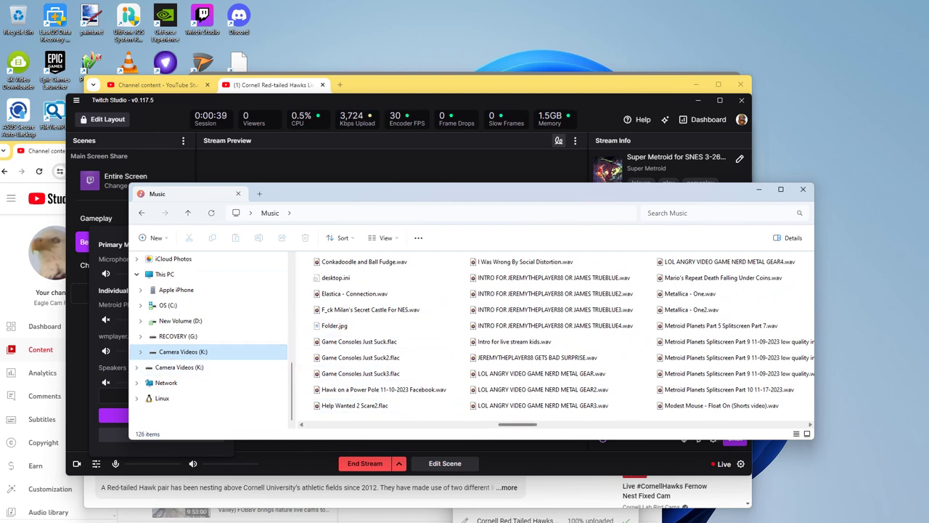
pyautogui.hscroll(-4, 370, 405)
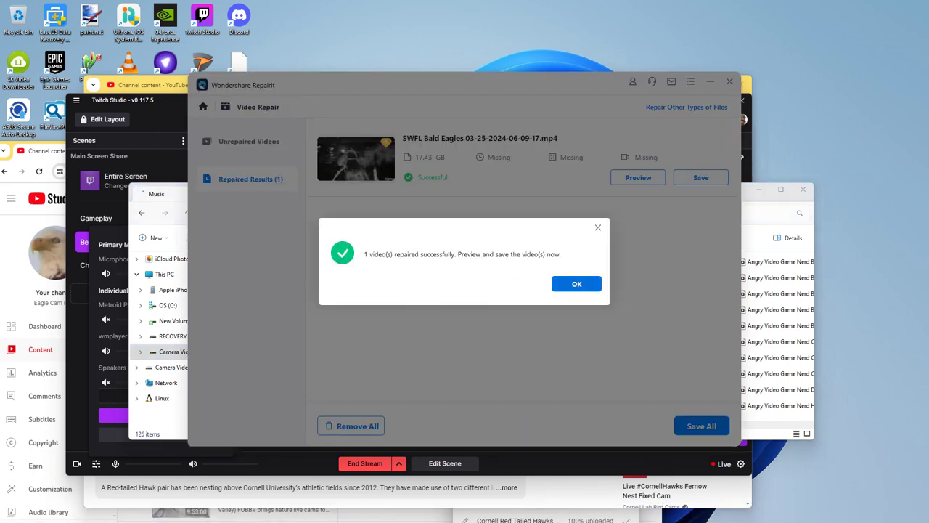
pyautogui.press('Return')
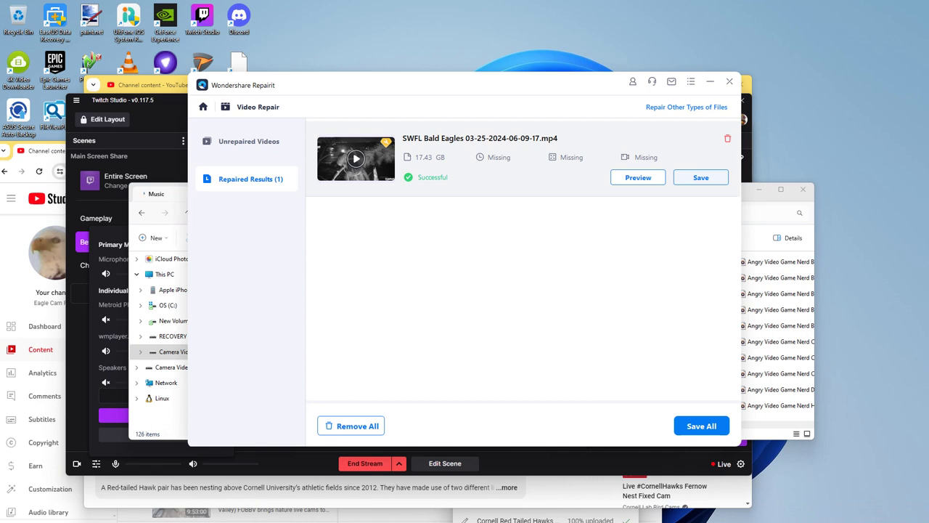
pyautogui.press('Return')
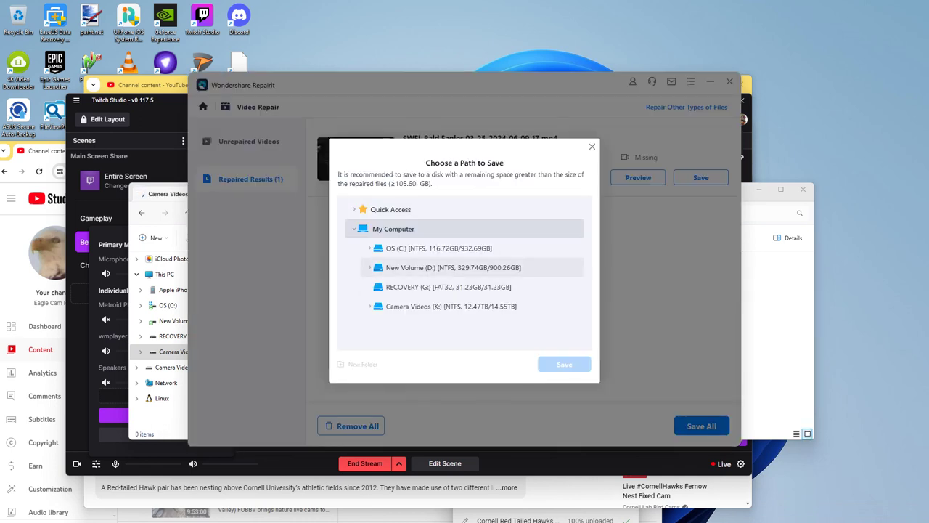
# Step: Save the repaired SWFL Bald Eagles video to a folder on New Volume (D:)
pyautogui.click(453, 267)
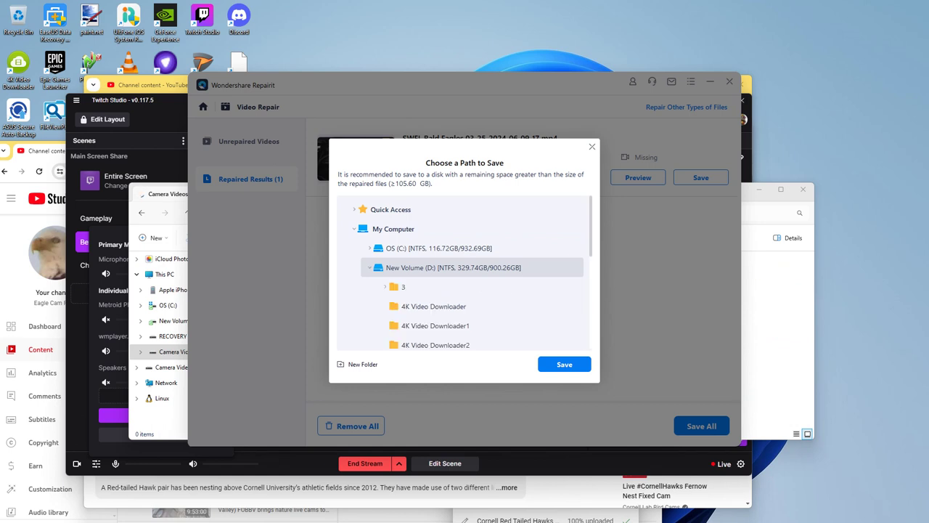
pyautogui.scroll(-4, 465, 274)
pyautogui.scroll(-1, 464, 275)
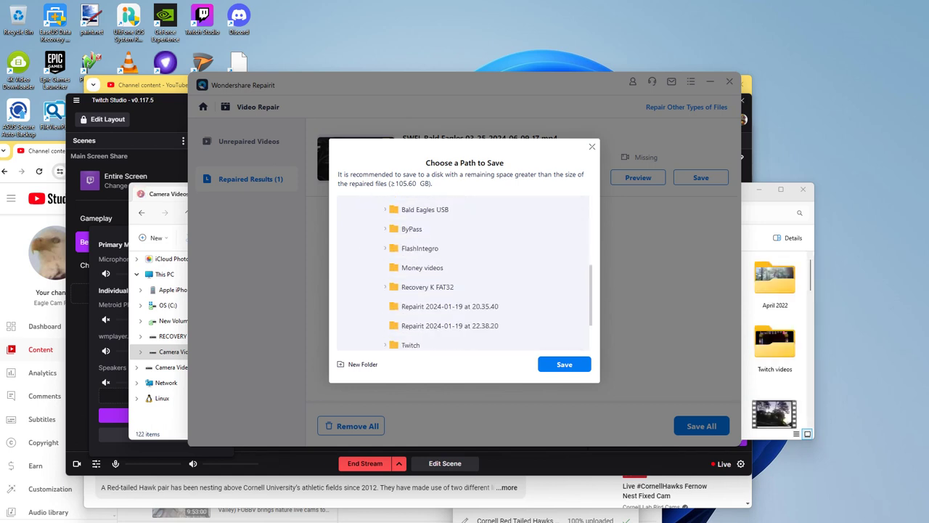
pyautogui.click(422, 343)
pyautogui.click(564, 364)
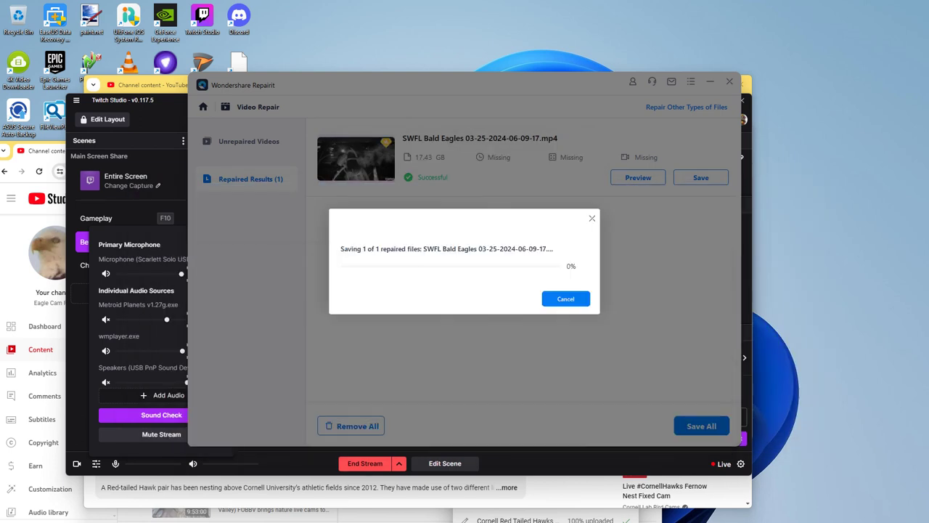
# Step: Close Twitch Studio's audio mixer and bring back the Camera Videos (K:) window
pyautogui.hotkey('alt', 'Tab')
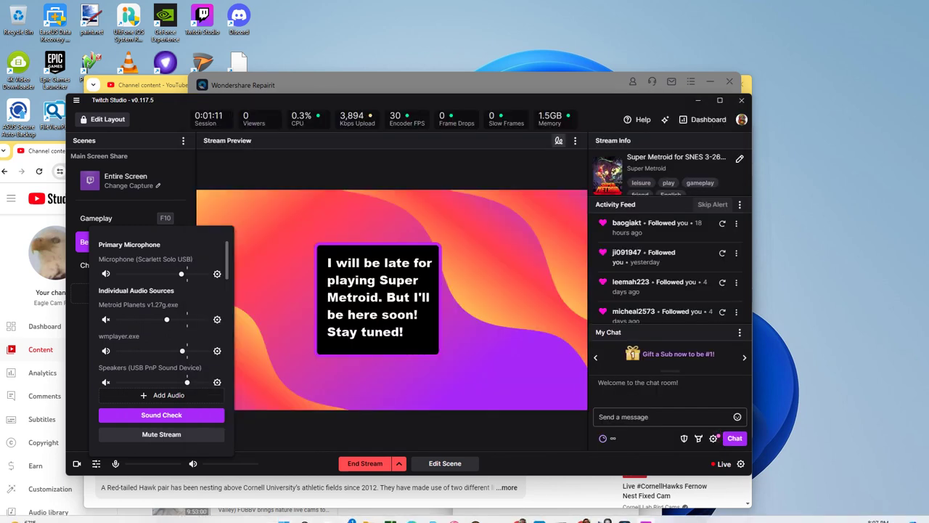
pyautogui.press('Escape')
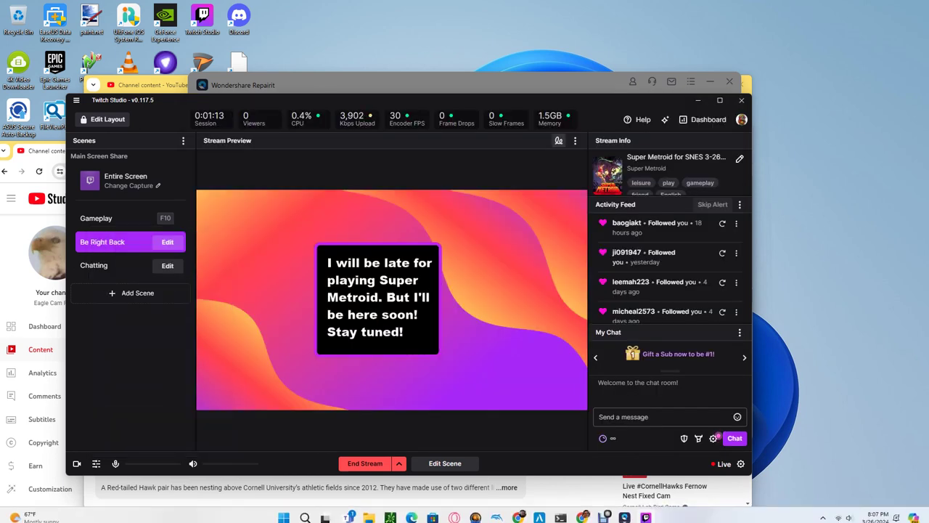
pyautogui.click(369, 515)
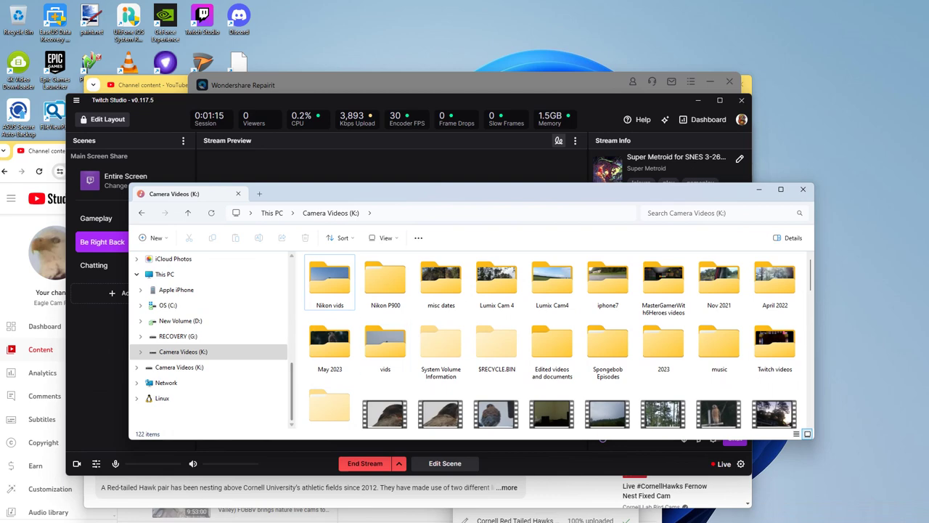
# Step: Look inside the music folder on Camera Videos (K:), then go back to the drive
pyautogui.scroll(-1, 441, 349)
pyautogui.scroll(1, 440, 349)
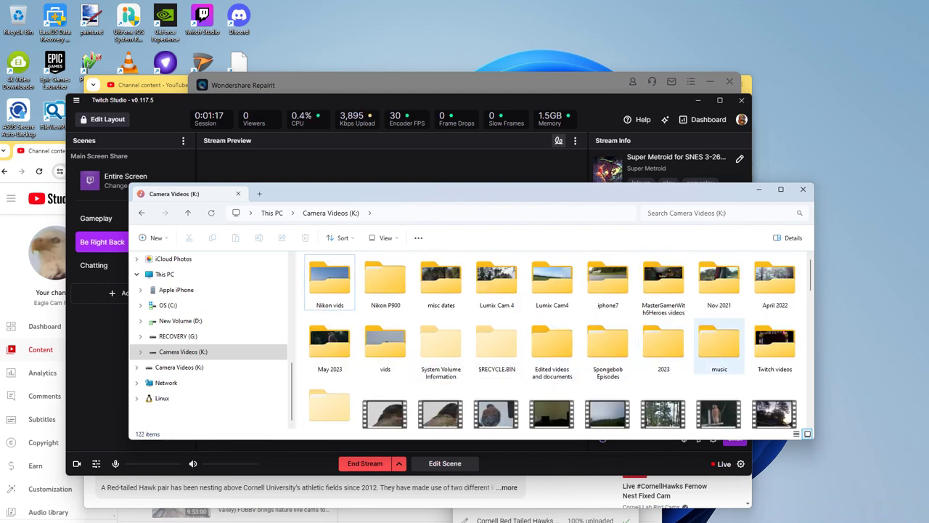
pyautogui.doubleClick(719, 345)
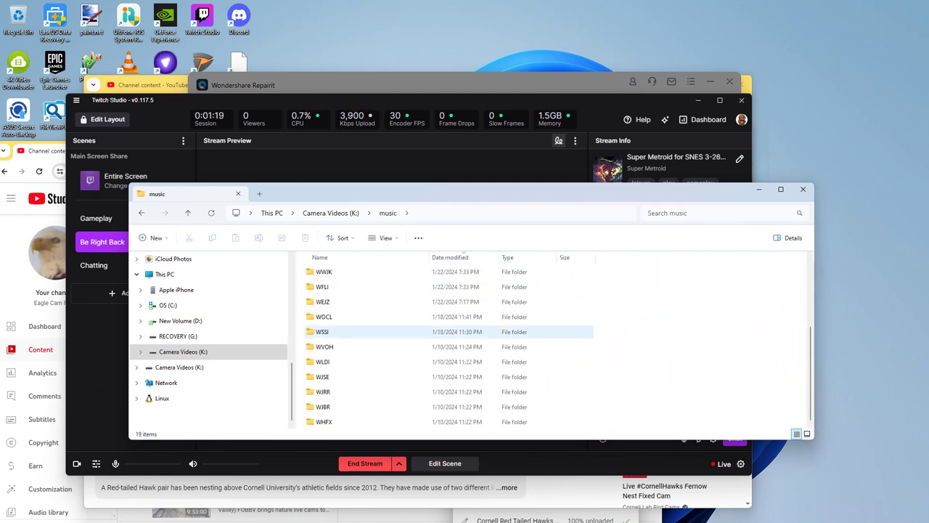
pyautogui.scroll(3, 443, 320)
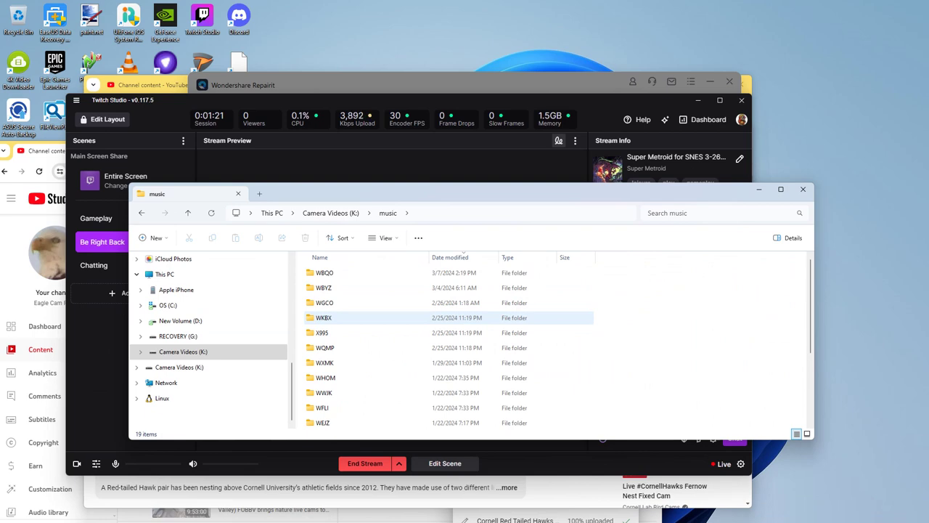
pyautogui.hotkey('alt', 'Left')
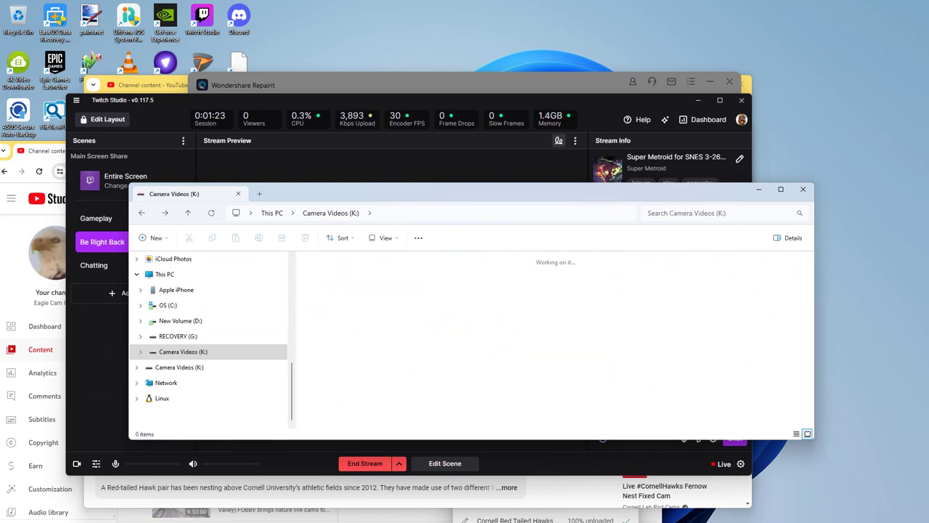
# Step: Open the Spring Break Starlight Arcade April 23 eq off vol 22-16 folder in Music and step through its tracks
pyautogui.scroll(-3, 441, 342)
pyautogui.scroll(-15, 441, 342)
pyautogui.scroll(15, 441, 341)
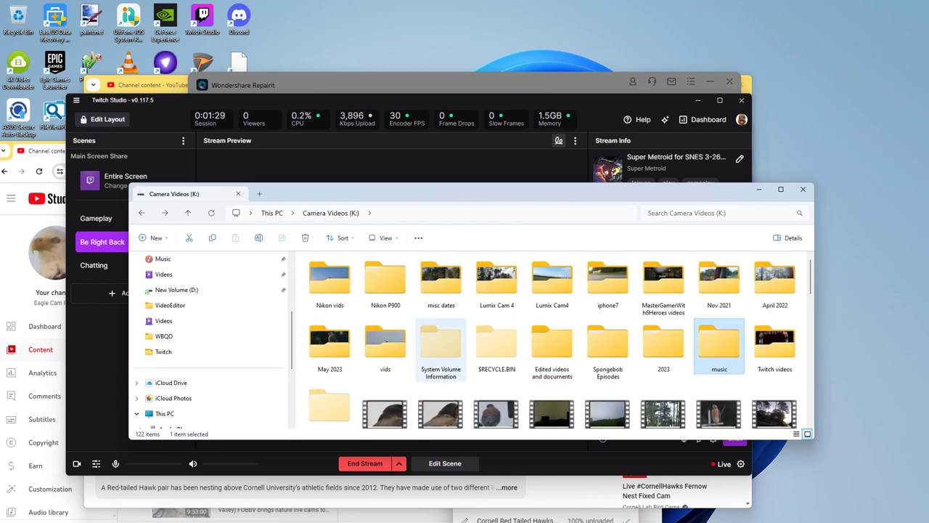
pyautogui.scroll(-1, 454, 356)
pyautogui.scroll(1, 454, 356)
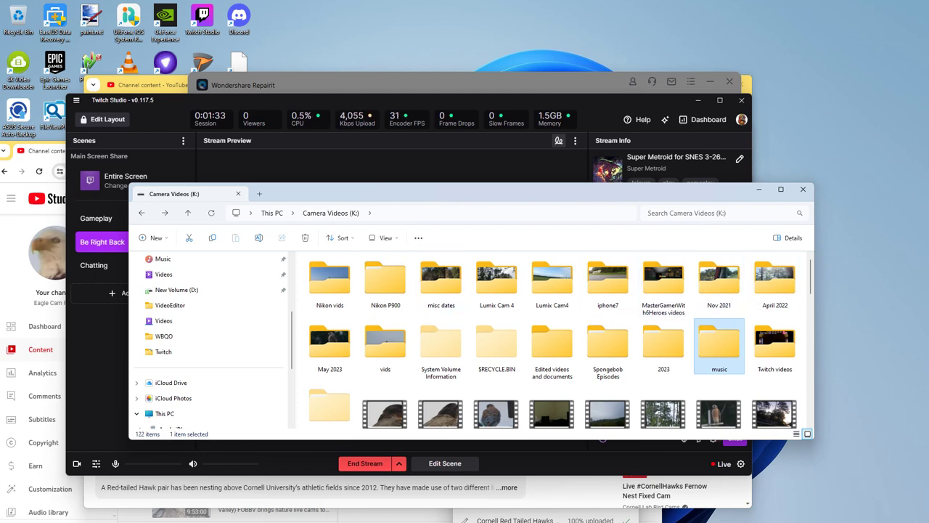
pyautogui.scroll(1, 174, 290)
pyautogui.click(163, 305)
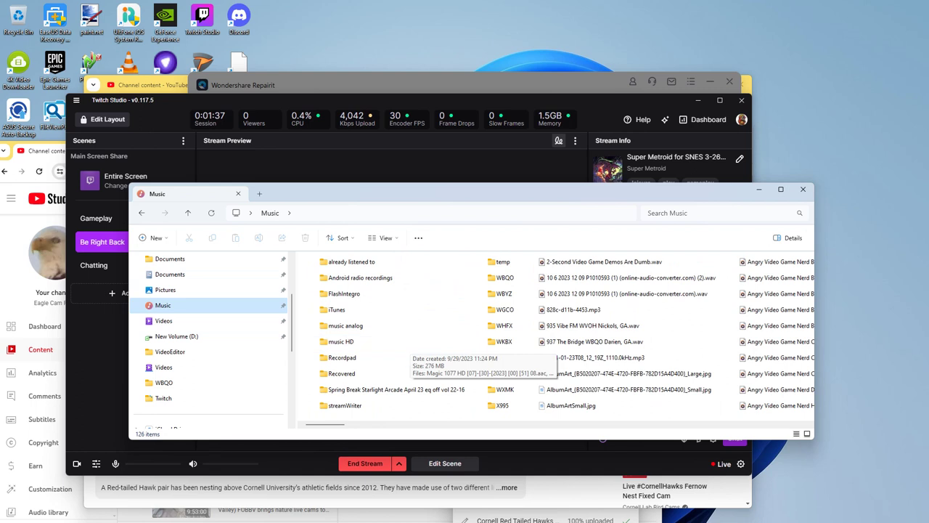
pyautogui.click(392, 389)
pyautogui.press('Down')
pyautogui.press('Down')
pyautogui.press('Down')
pyautogui.press('Down')
pyautogui.press('Down')
pyautogui.press('Down')
pyautogui.press('Down')
pyautogui.press('Down')
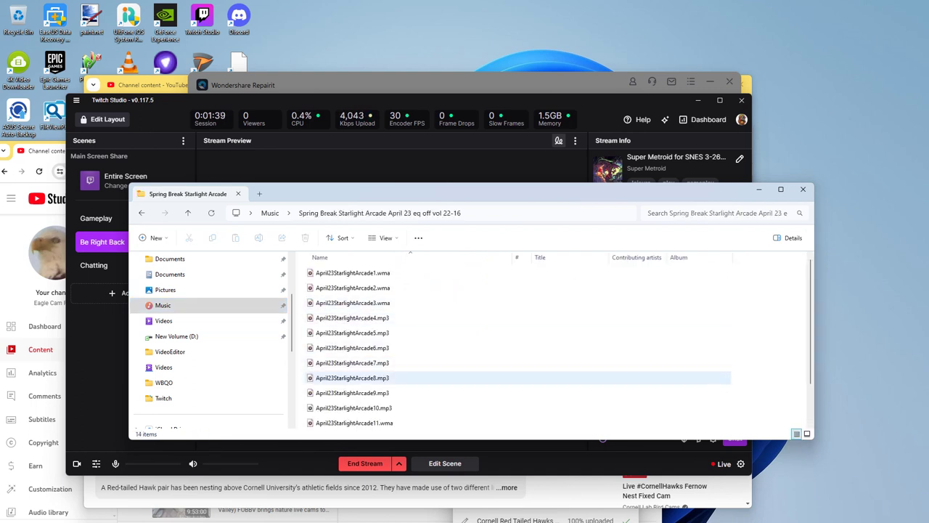
pyautogui.press('Down')
pyautogui.press('Down')
pyautogui.press('Down')
pyautogui.press('Up')
pyautogui.press('Up')
pyautogui.press('Up')
pyautogui.press('Up')
pyautogui.press('Up')
pyautogui.press('Up')
pyautogui.press('Up')
pyautogui.press('Up')
pyautogui.press('Up')
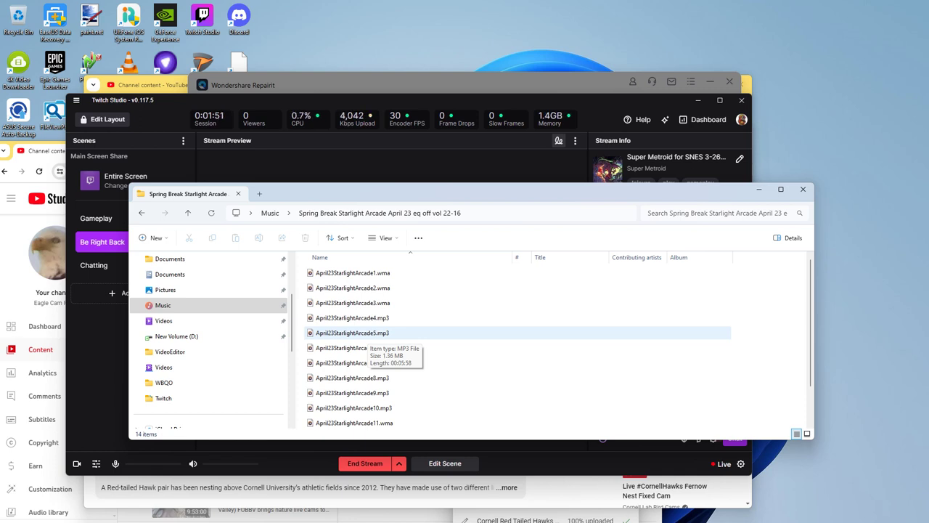
# Step: Move the Explorer window, open the My Passport WD (H:) drive, and select 22 Jump Street (2014) [1080p]
pyautogui.moveTo(509, 193); pyautogui.dragTo(677, 170)
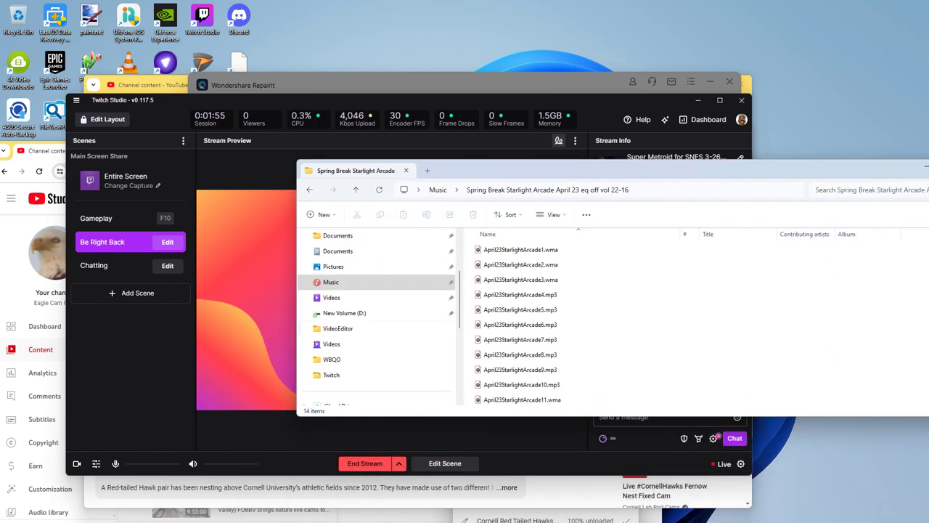
pyautogui.scroll(-10, 378, 312)
pyautogui.scroll(-8, 377, 319)
pyautogui.scroll(-6, 377, 359)
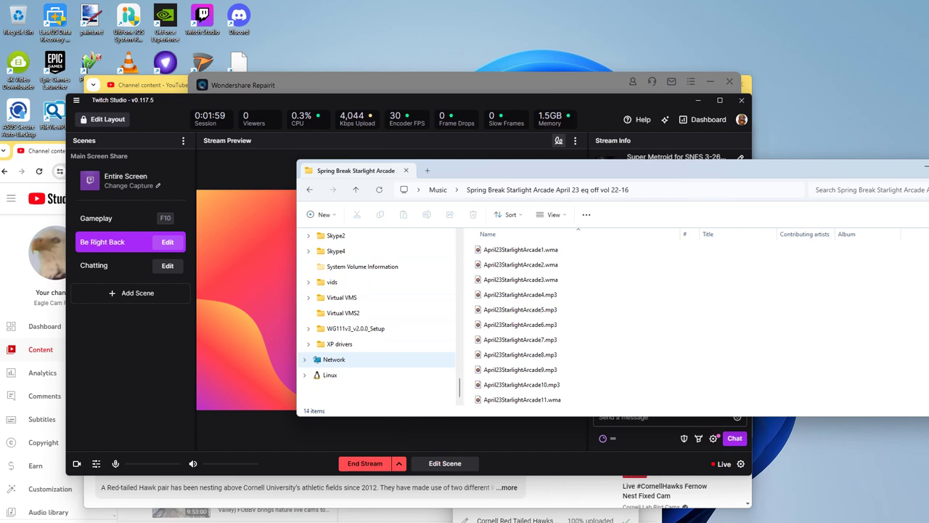
pyautogui.scroll(12, 377, 360)
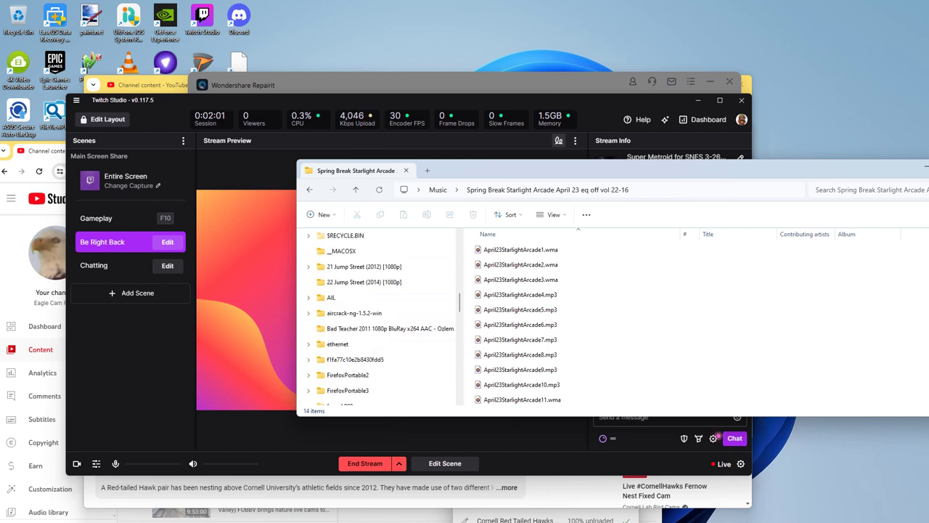
pyautogui.scroll(3, 378, 359)
pyautogui.scroll(-1, 378, 359)
pyautogui.scroll(1, 378, 360)
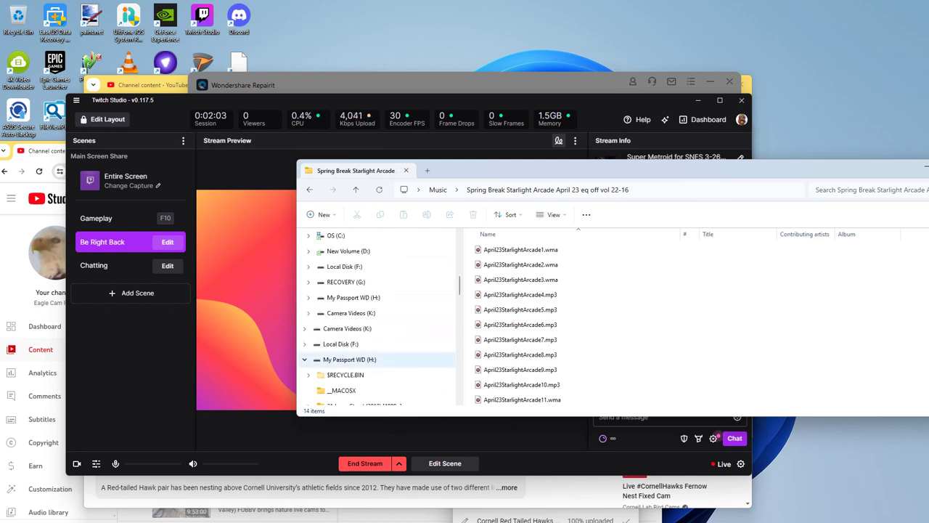
pyautogui.click(378, 360)
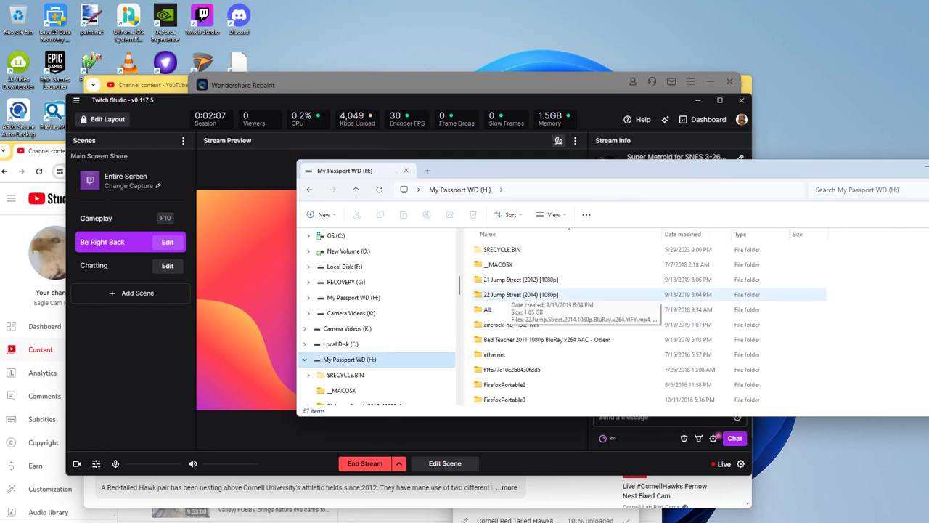
pyautogui.click(520, 294)
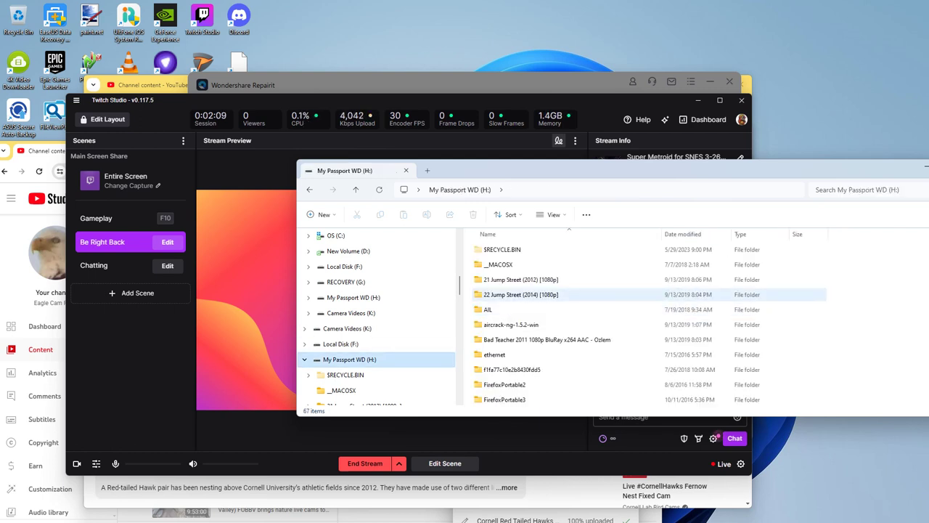
# Step: Look inside the Send to Asus folder on H: and go back to the drive
pyautogui.scroll(-6, 509, 352)
pyautogui.scroll(-6, 508, 352)
pyautogui.scroll(3, 508, 352)
pyautogui.scroll(-3, 508, 352)
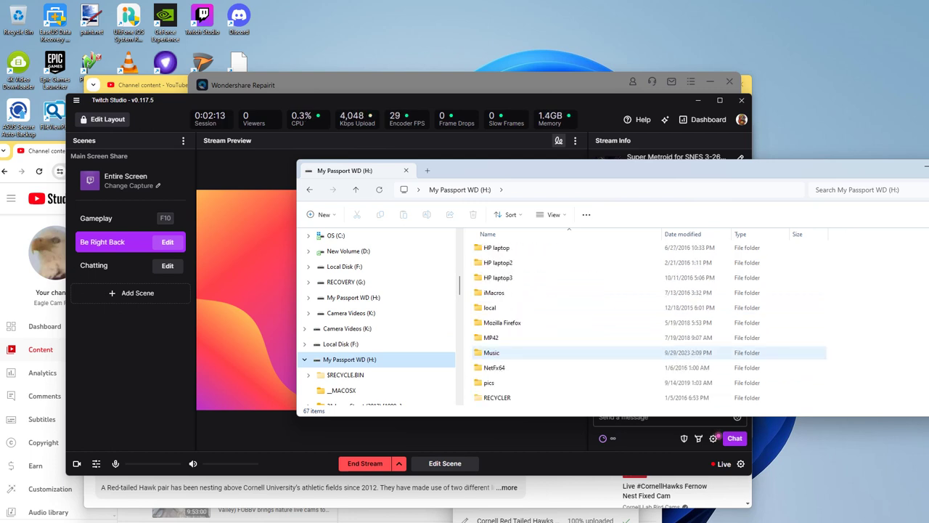
pyautogui.scroll(-3, 508, 352)
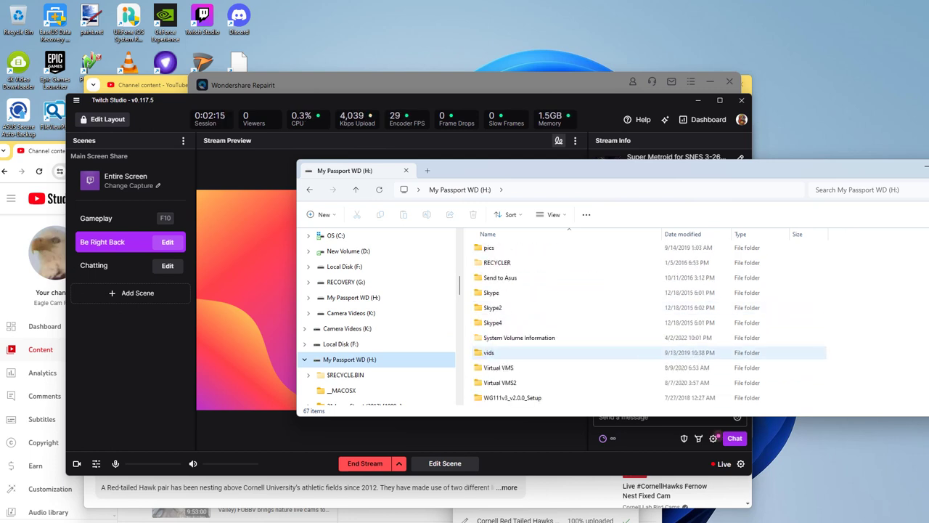
pyautogui.scroll(-2, 508, 352)
pyautogui.scroll(2, 508, 352)
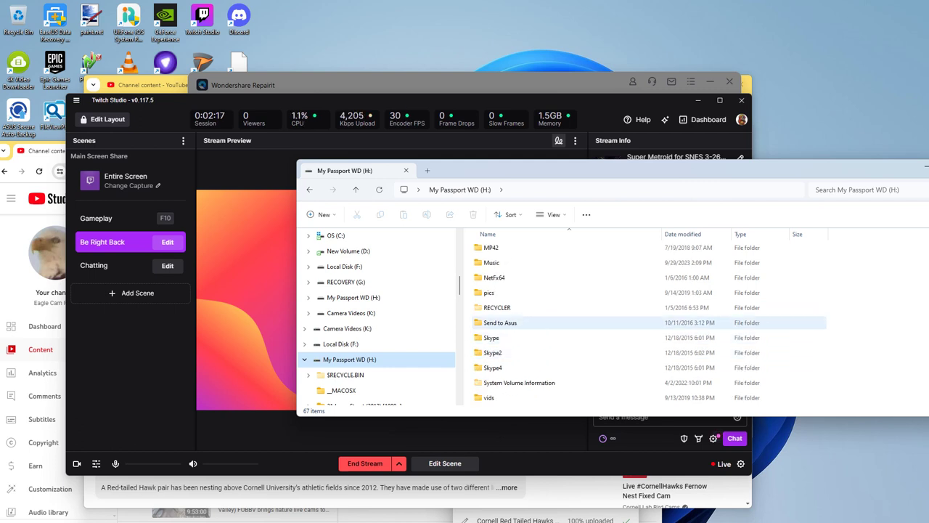
pyautogui.doubleClick(508, 322)
pyautogui.hotkey('alt', 'Left')
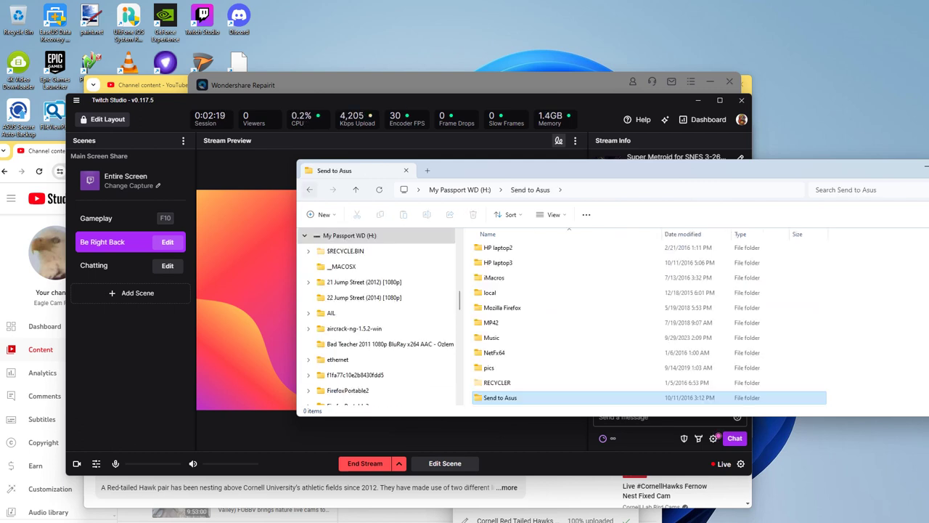
# Step: Scroll down the H: drive list to the Music folder and open it
pyautogui.scroll(1, 509, 353)
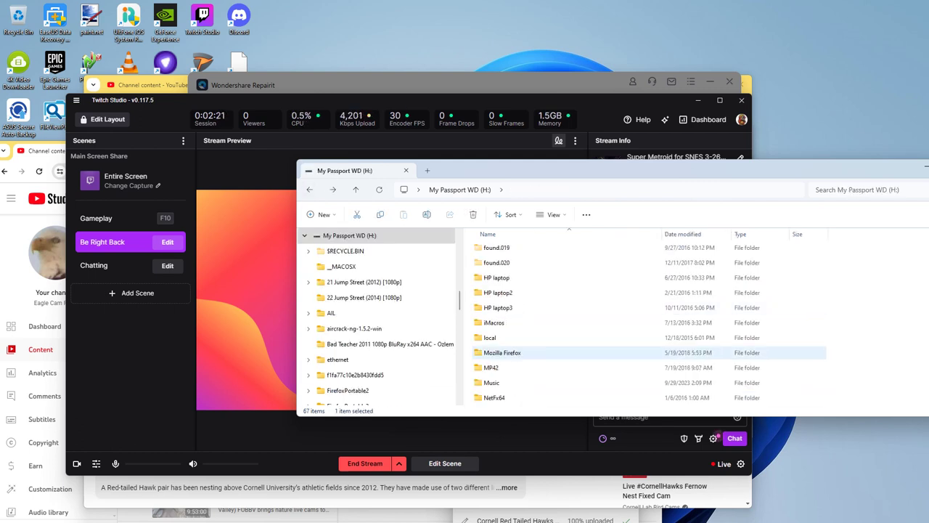
pyautogui.scroll(-2, 509, 353)
pyautogui.scroll(-1, 508, 352)
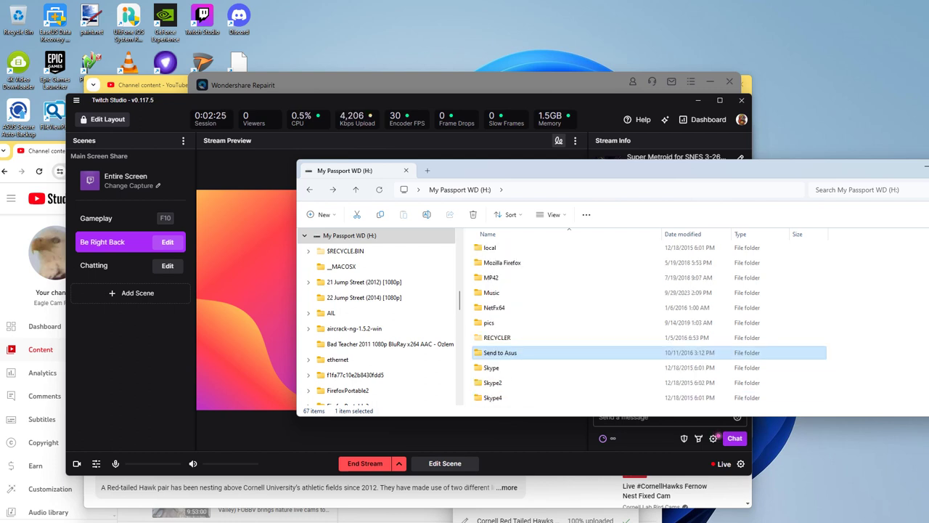
pyautogui.scroll(-3, 508, 352)
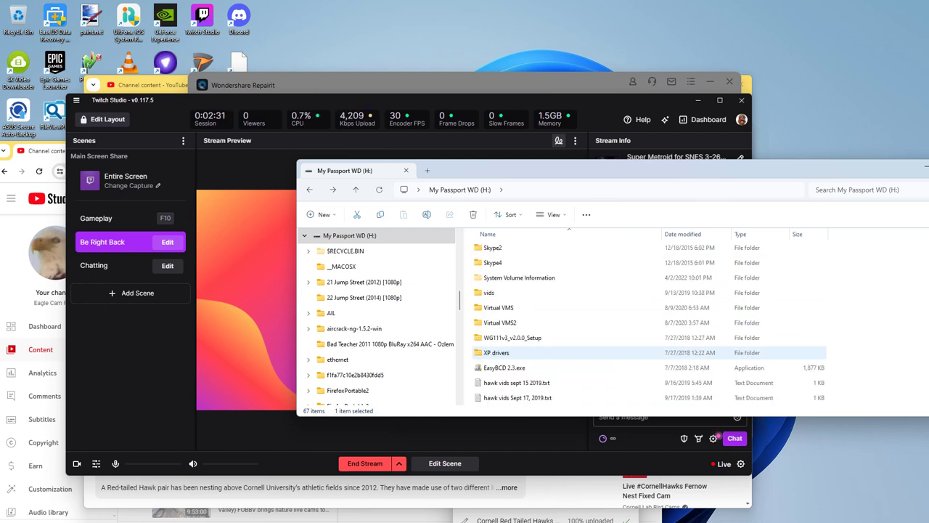
pyautogui.scroll(-4, 649, 323)
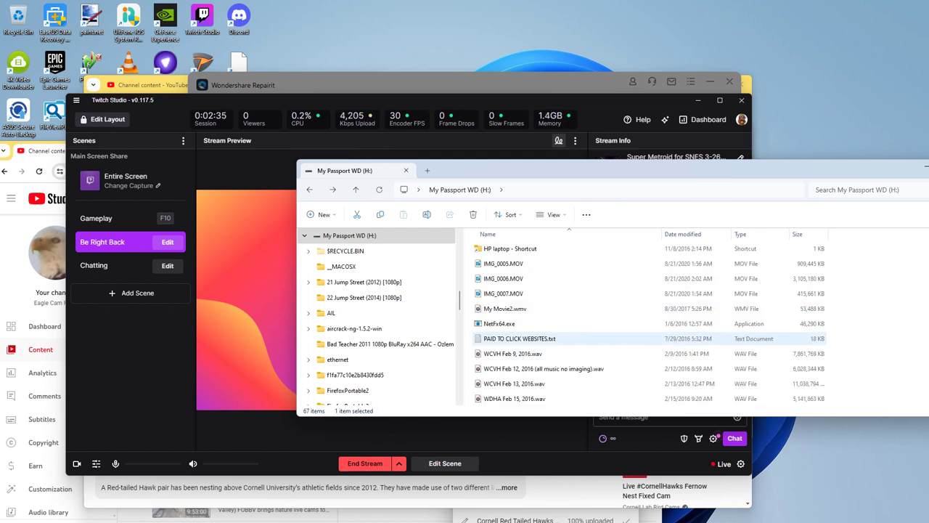
pyautogui.scroll(7, 649, 323)
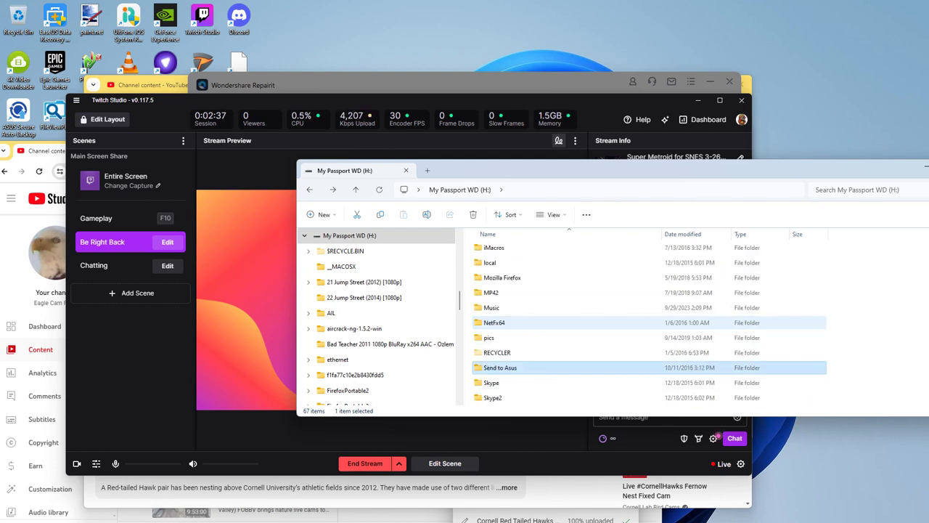
pyautogui.doubleClick(492, 307)
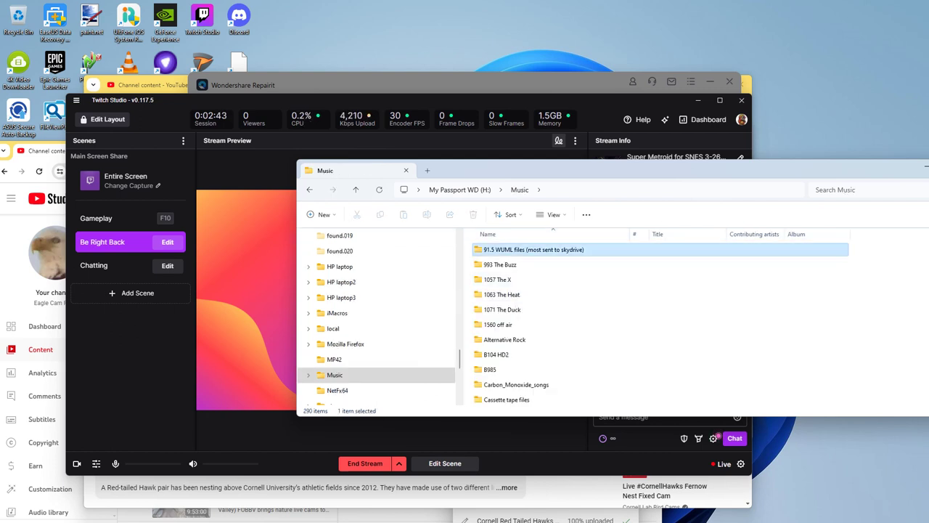
pyautogui.doubleClick(510, 249)
pyautogui.doubleClick(509, 249)
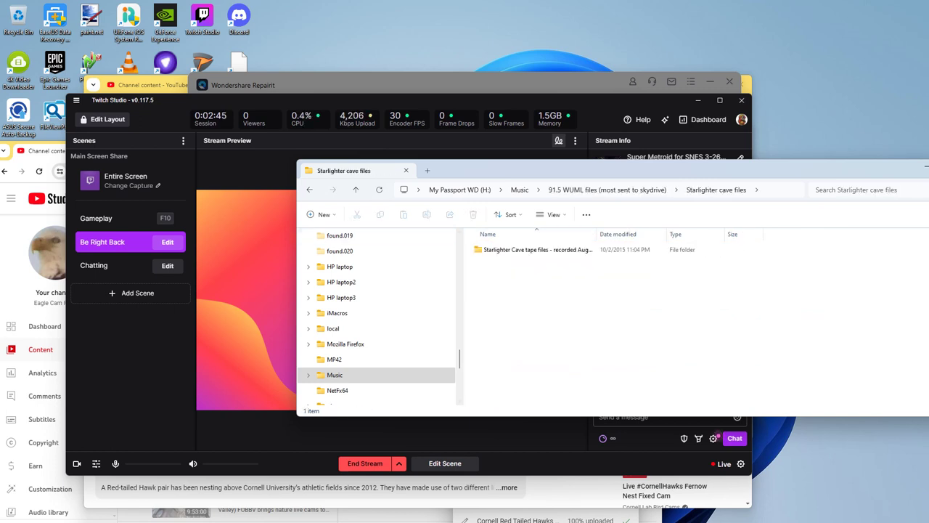
pyautogui.doubleClick(509, 249)
pyautogui.click(497, 264)
pyautogui.doubleClick(497, 265)
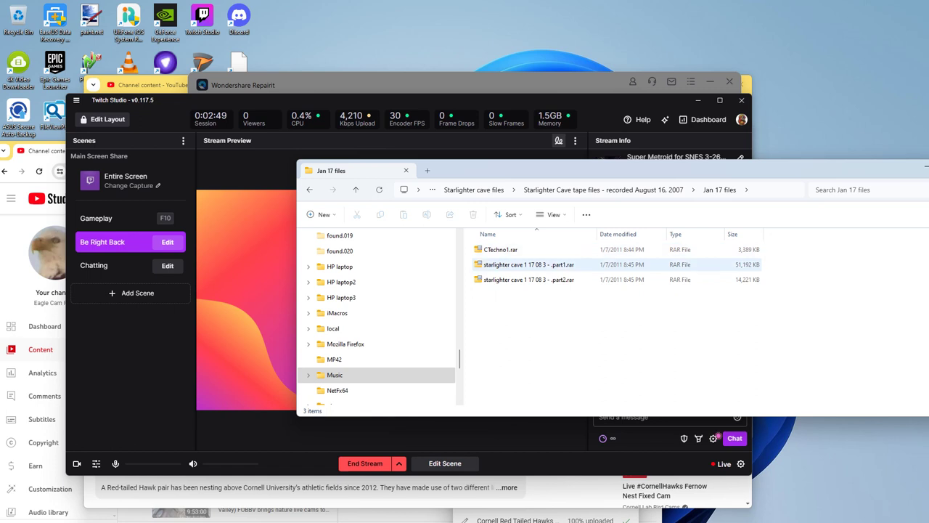
pyautogui.hotkey('alt', 'Left')
pyautogui.press('Up')
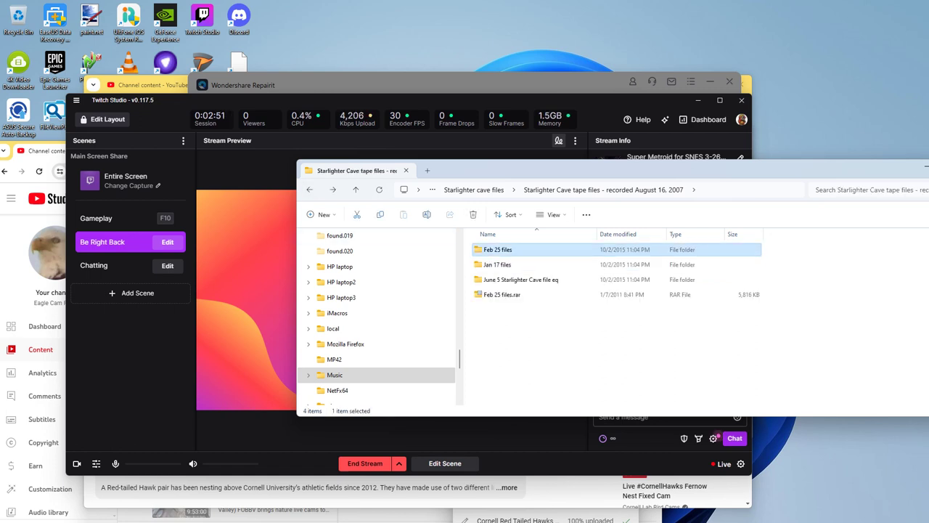
pyautogui.press('Return')
pyautogui.hotkey('alt', 'Up')
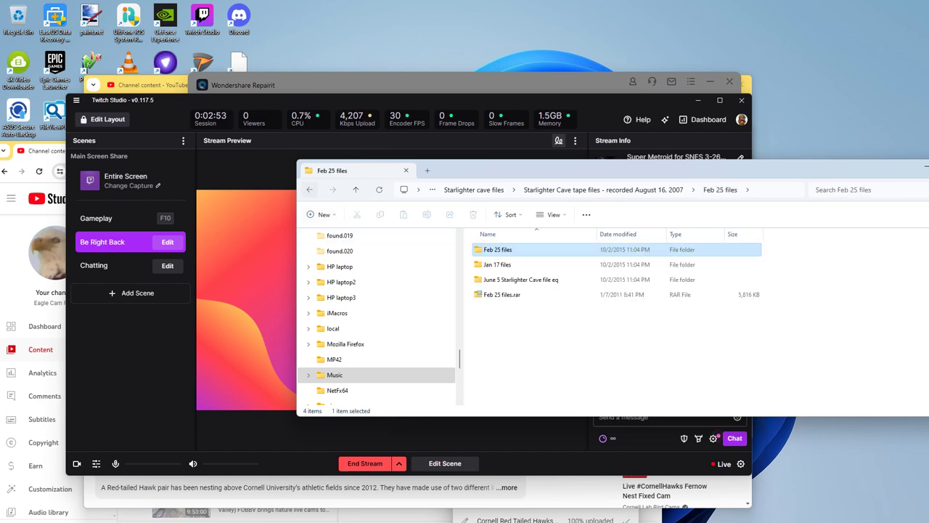
pyautogui.hotkey('alt', 'Up')
pyautogui.hotkey('alt', 'Up')
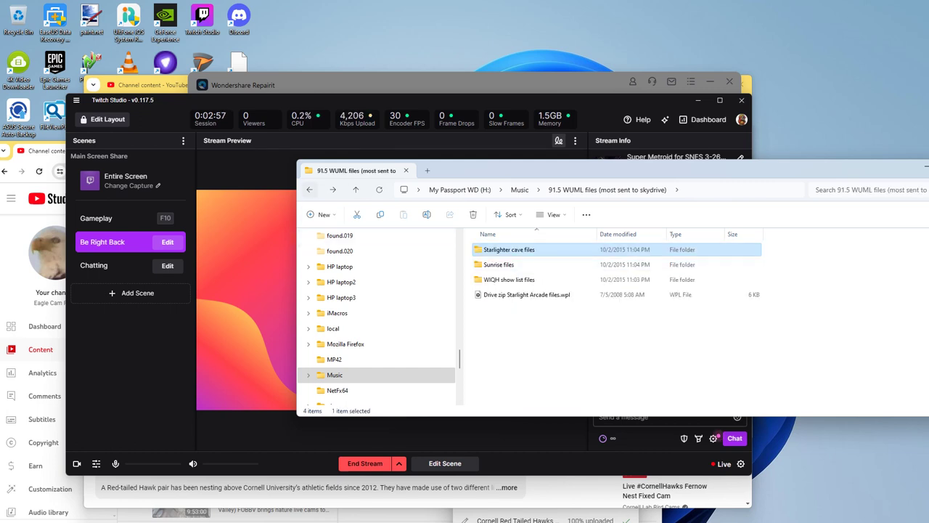
pyautogui.hotkey('alt', 'Up')
pyautogui.scroll(-15, 654, 309)
pyautogui.scroll(-2, 653, 308)
pyautogui.scroll(-5, 654, 308)
# Step: Search H:\Music for 'starlight', open the July 17 Starlight Arcade result, and return to the results
pyautogui.click(835, 189)
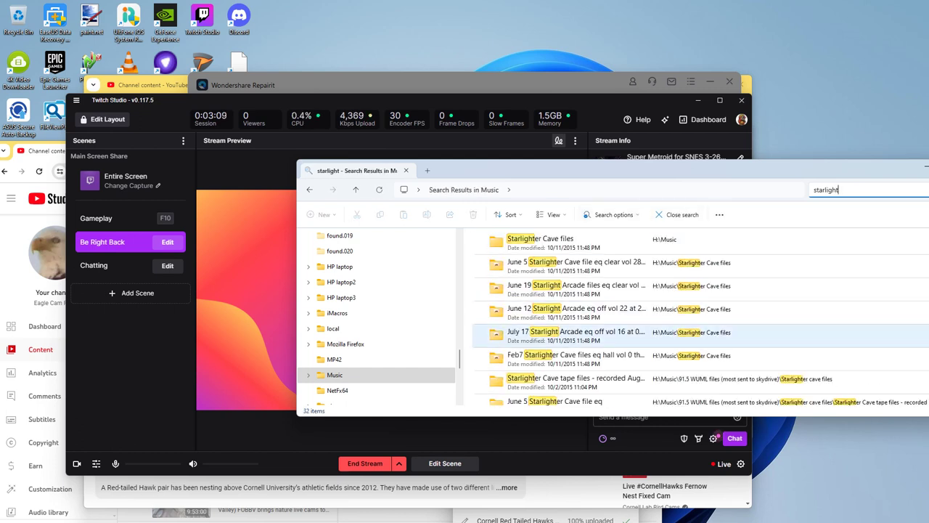
pyautogui.scroll(-1, 701, 317)
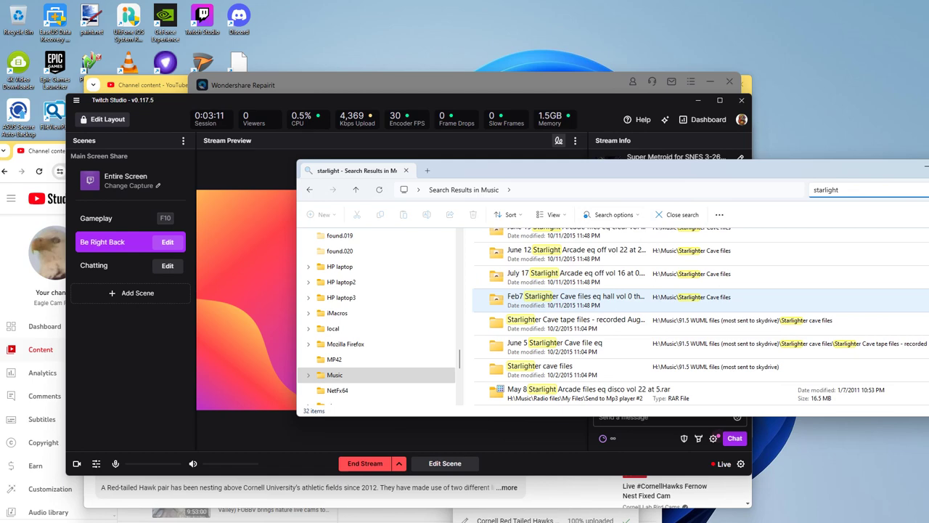
pyautogui.click(574, 273)
pyautogui.press('Return')
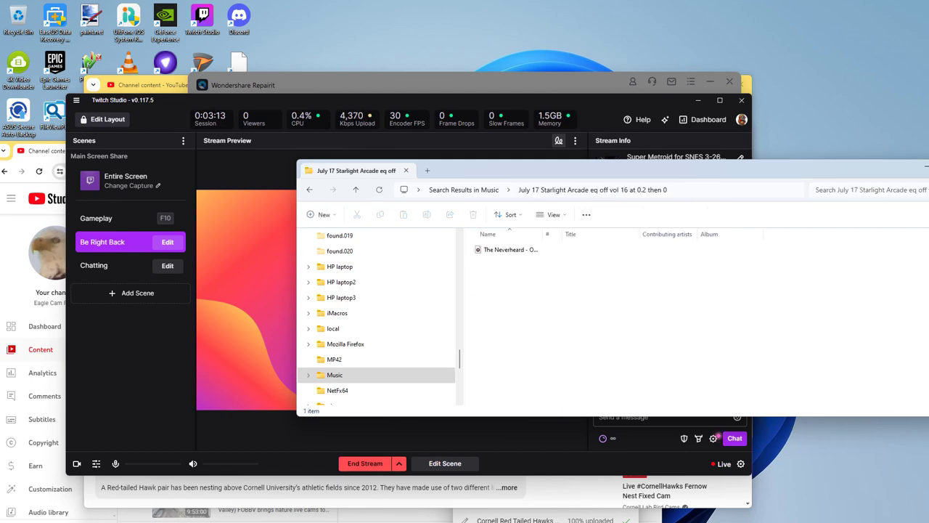
pyautogui.hotkey('alt', 'Left')
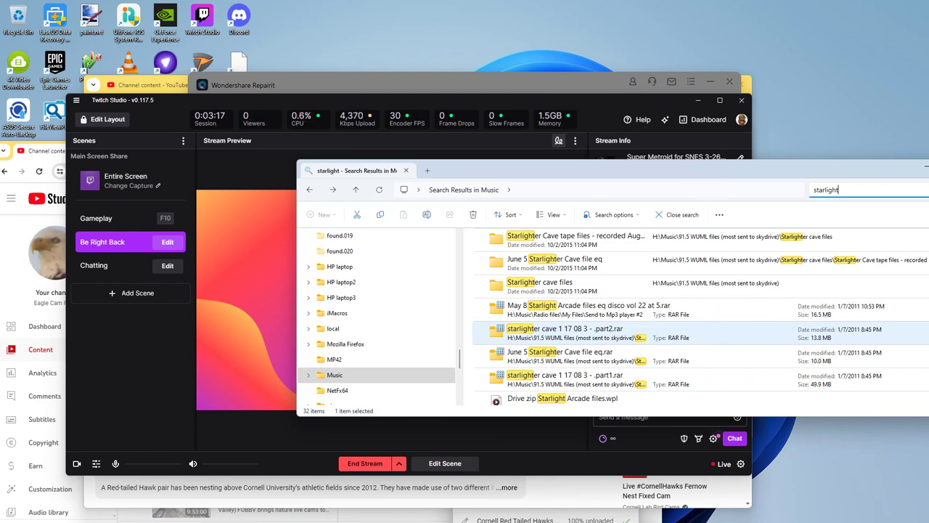
# Step: Browse the starlight results, inspect the May 8 archive's menu, and peek into the June 19 folder
pyautogui.click(559, 297)
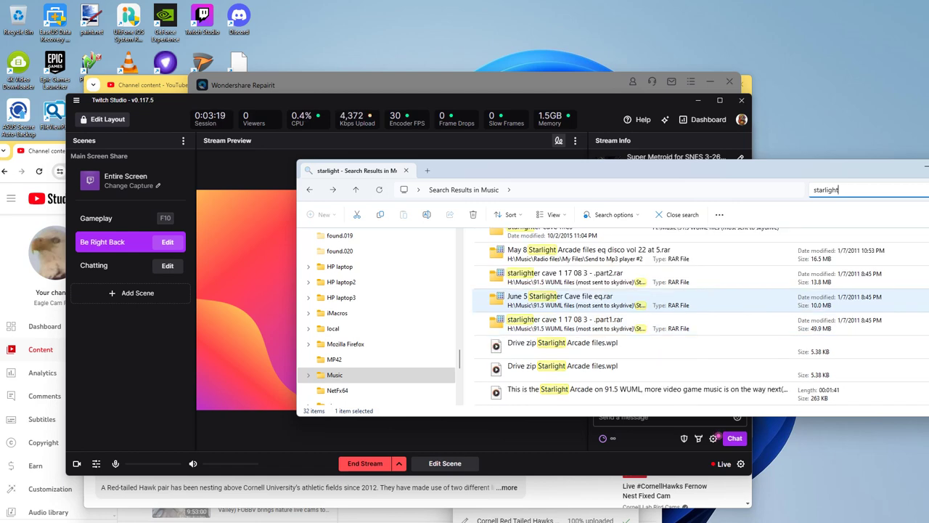
pyautogui.click(560, 296)
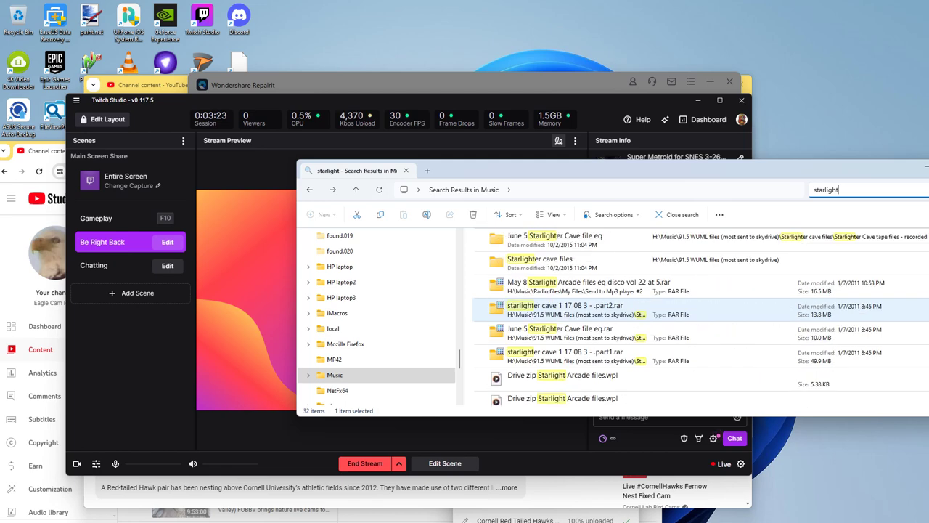
pyautogui.click(566, 286)
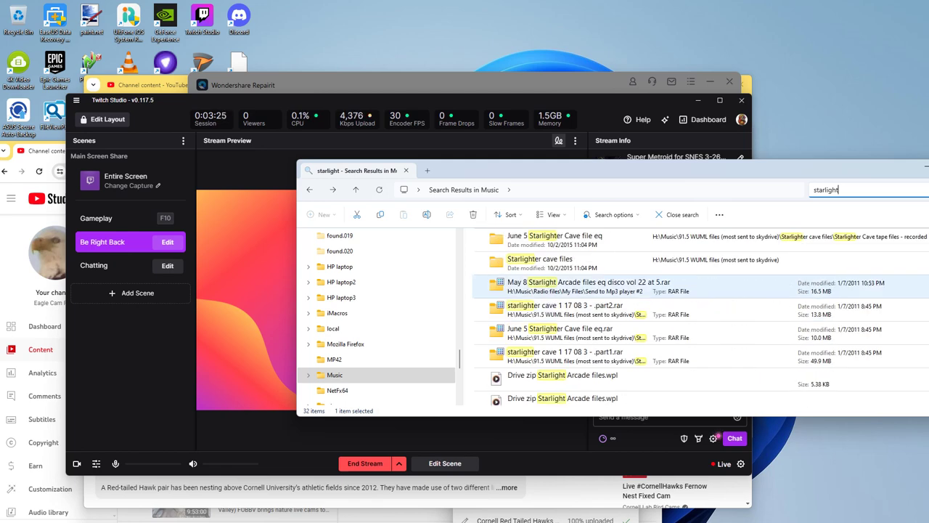
pyautogui.rightClick(559, 286)
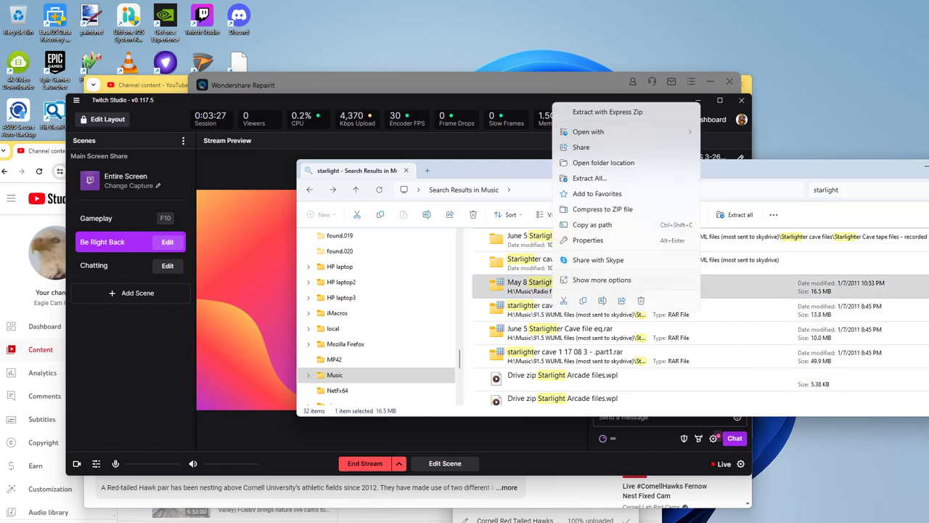
pyautogui.click(566, 310)
pyautogui.scroll(3, 567, 310)
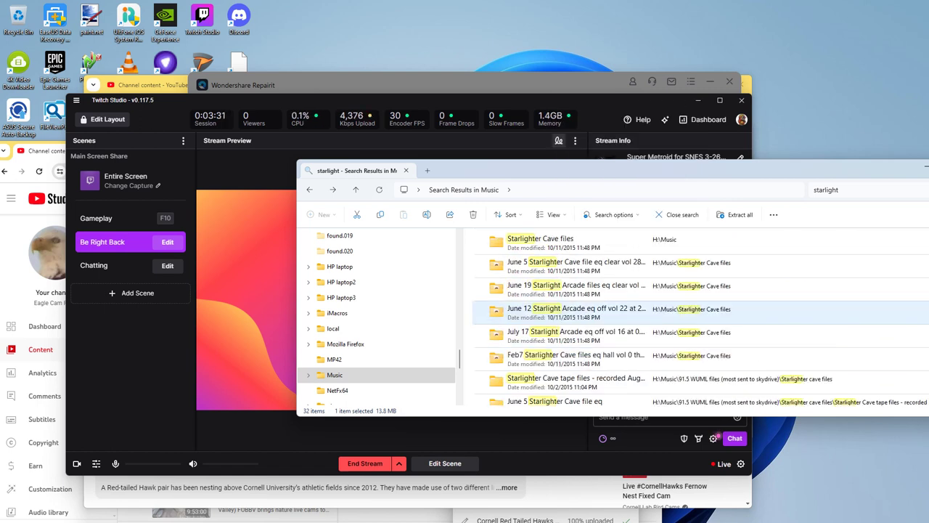
pyautogui.doubleClick(566, 286)
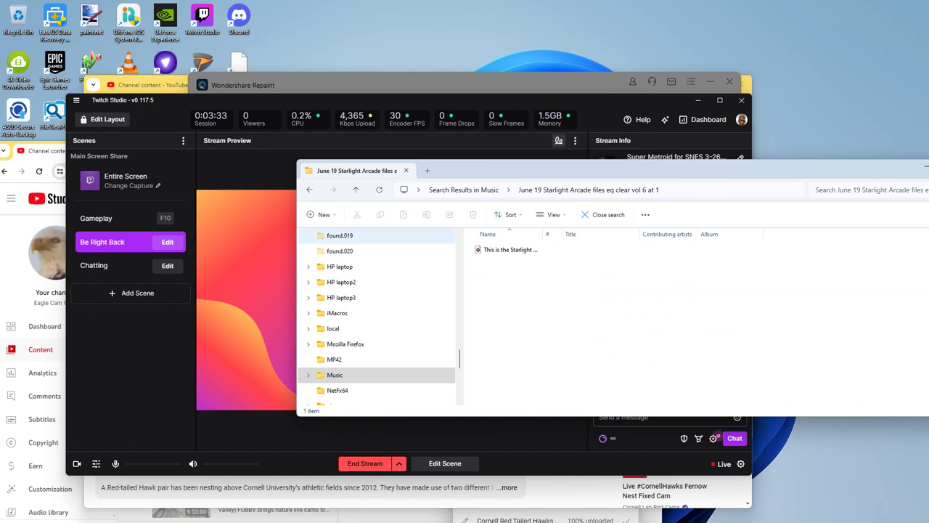
pyautogui.hotkey('alt', 'Left')
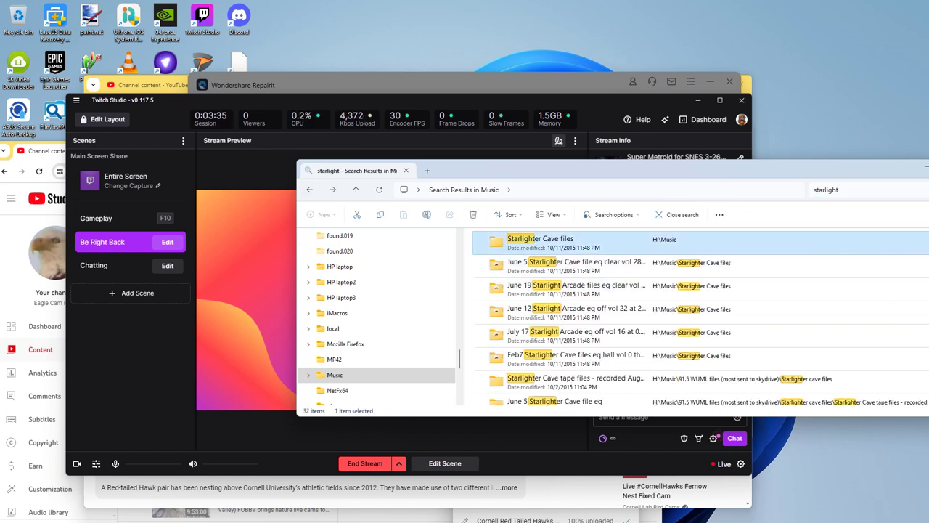
# Step: Open Starlighter Cave files and check its June 19 and March 20 subfolders
pyautogui.press('Return')
pyautogui.press('Down')
pyautogui.press('Down')
pyautogui.press('Down')
pyautogui.press('Down')
pyautogui.press('Down')
pyautogui.press('Return')
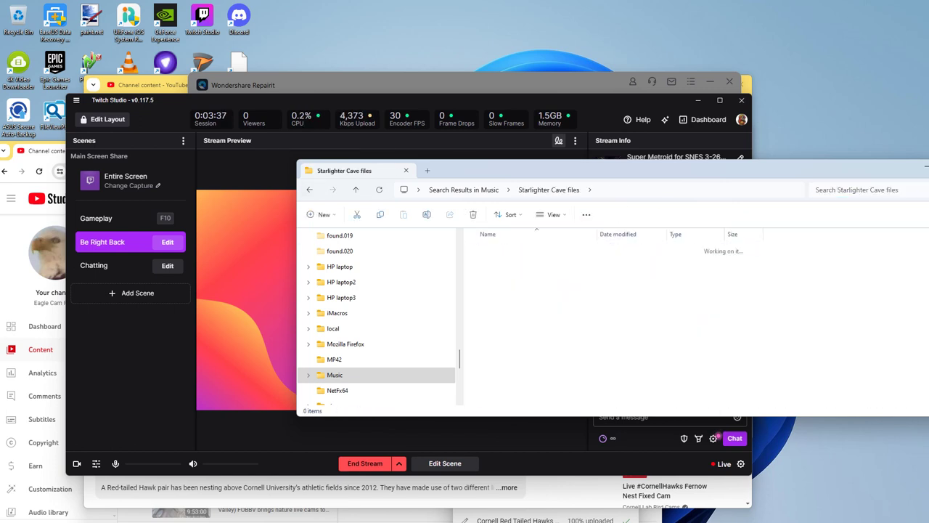
pyautogui.hotkey('alt', 'Left')
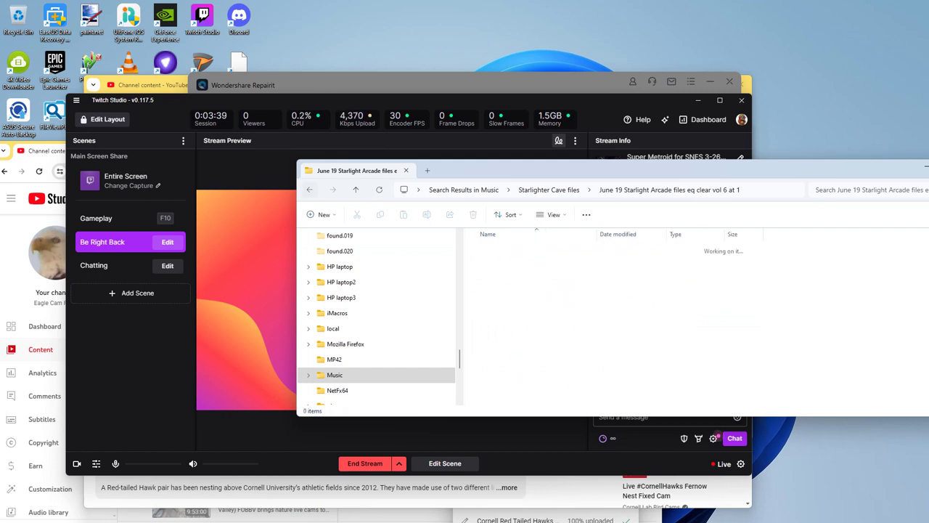
pyautogui.press('Down')
pyautogui.press('Down')
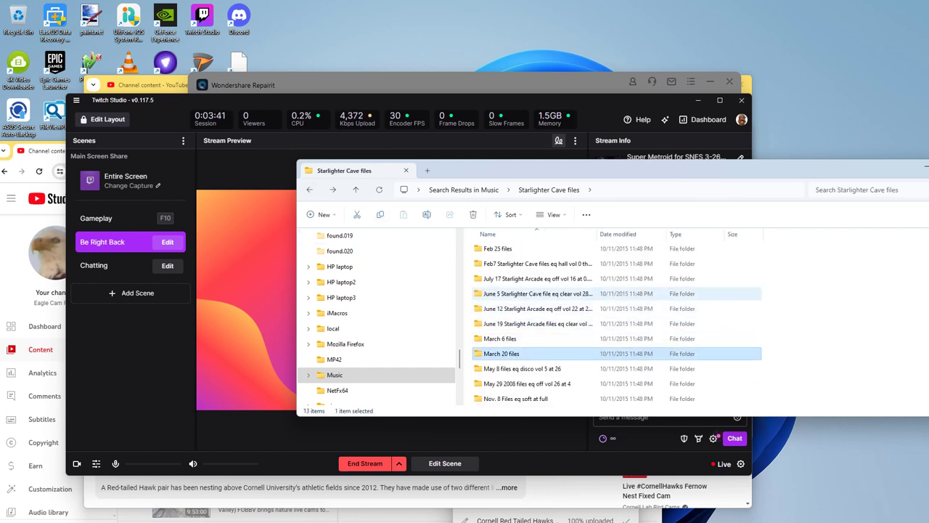
pyautogui.press('Return')
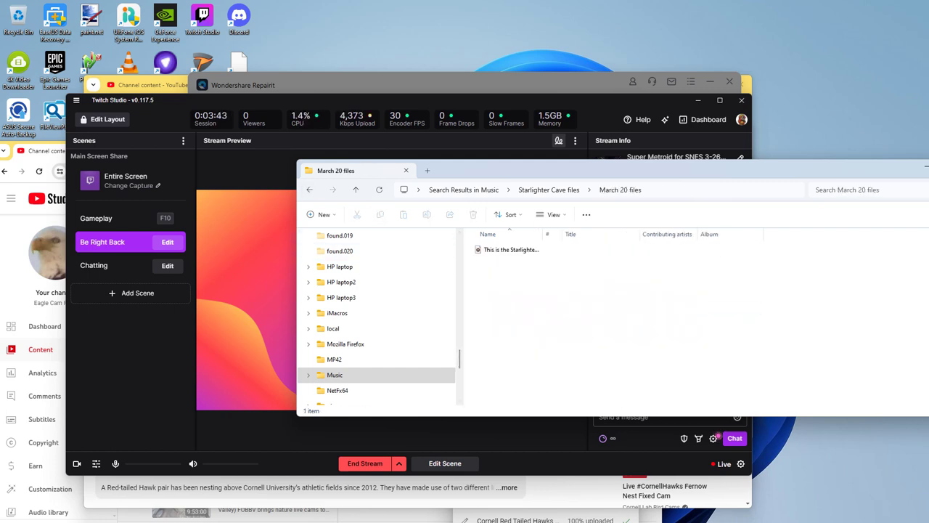
pyautogui.hotkey('alt', 'Left')
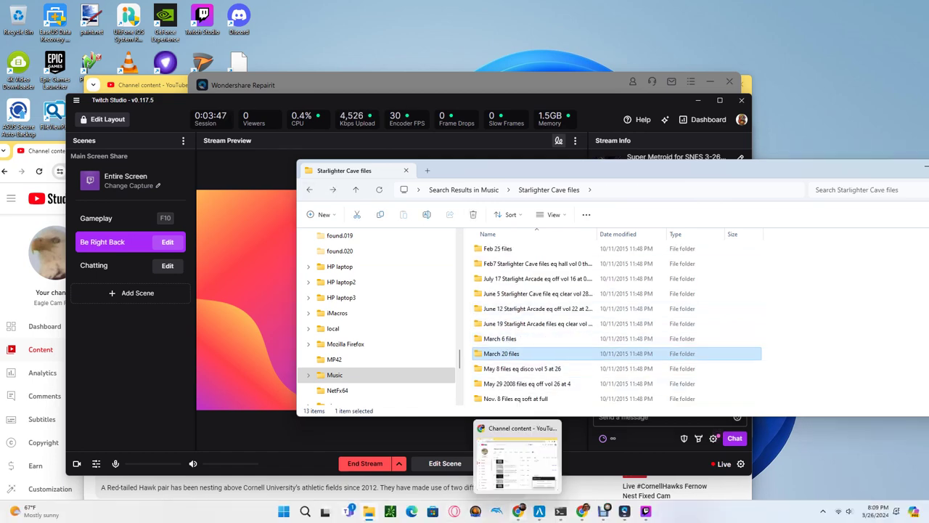
# Step: Open Google Drive in a new Chrome tab
pyautogui.click(518, 512)
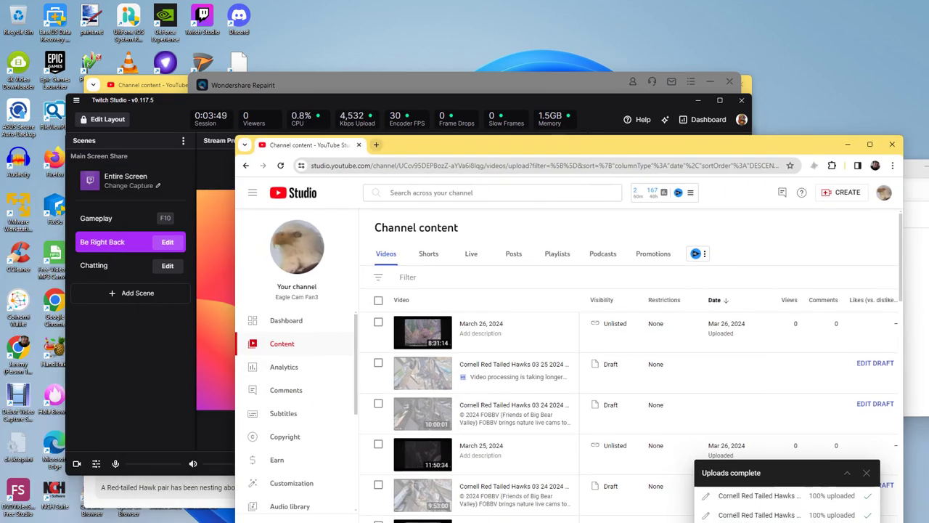
pyautogui.click(376, 145)
pyautogui.write('dr')
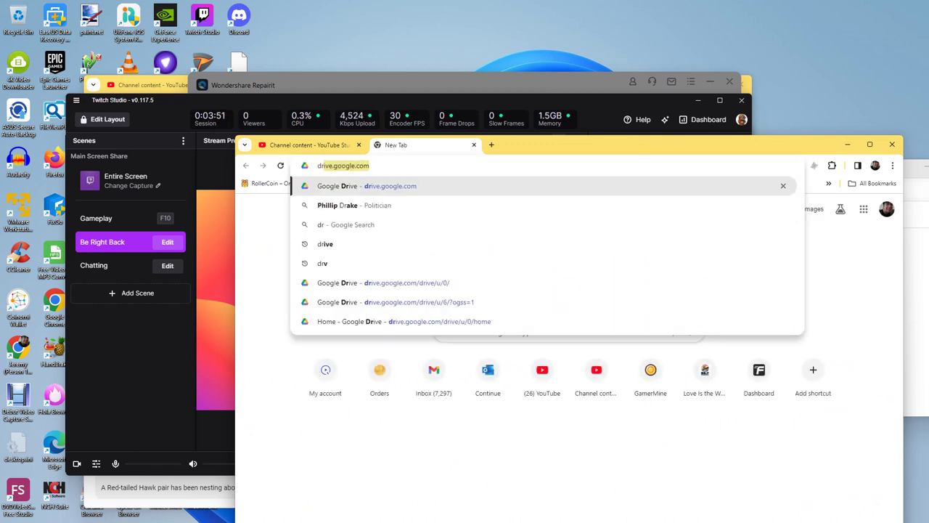
pyautogui.press('Return')
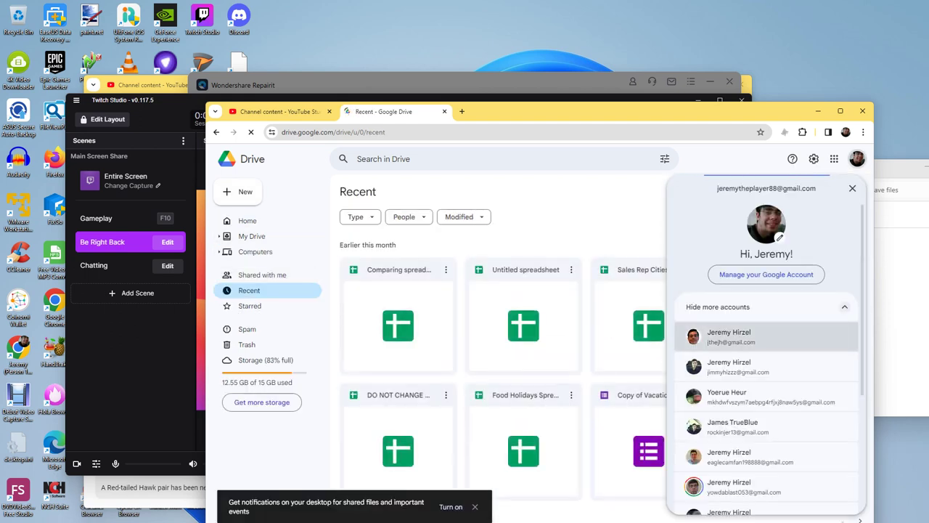
# Step: Switch Drive accounts, look through Recent files, then switch to a different account
pyautogui.click(730, 337)
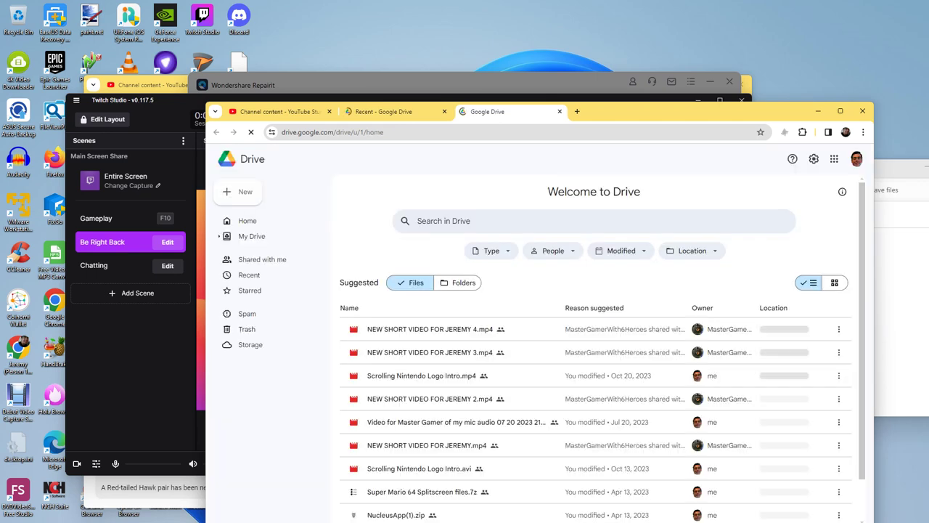
pyautogui.write('starligh')
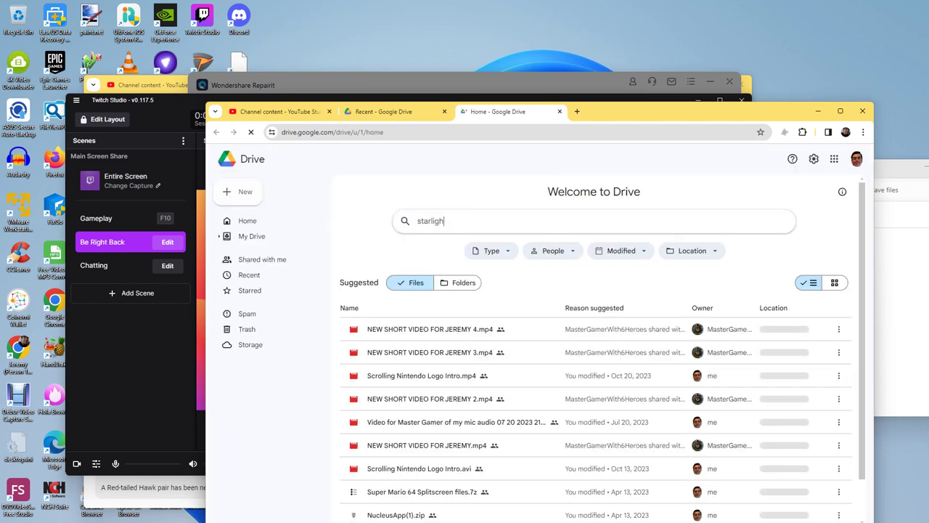
pyautogui.write('t')
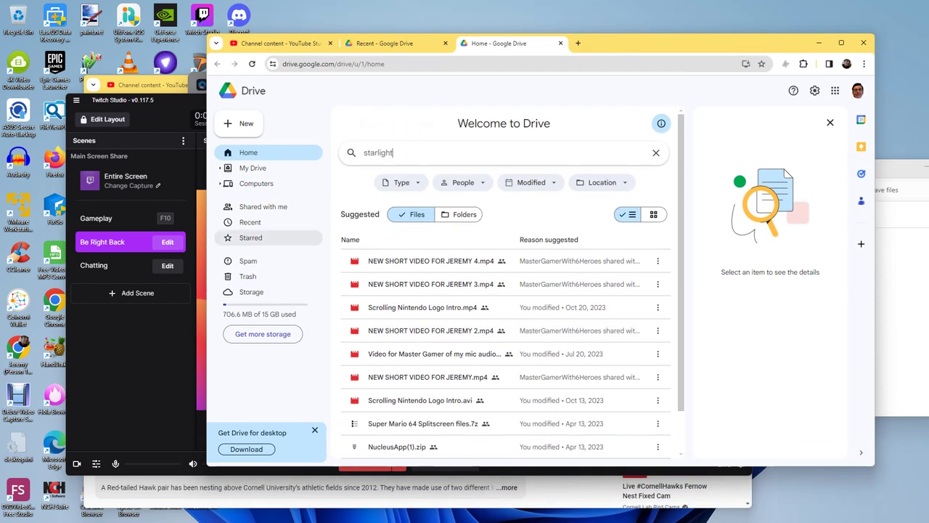
pyautogui.click(250, 221)
pyautogui.scroll(-5, 506, 330)
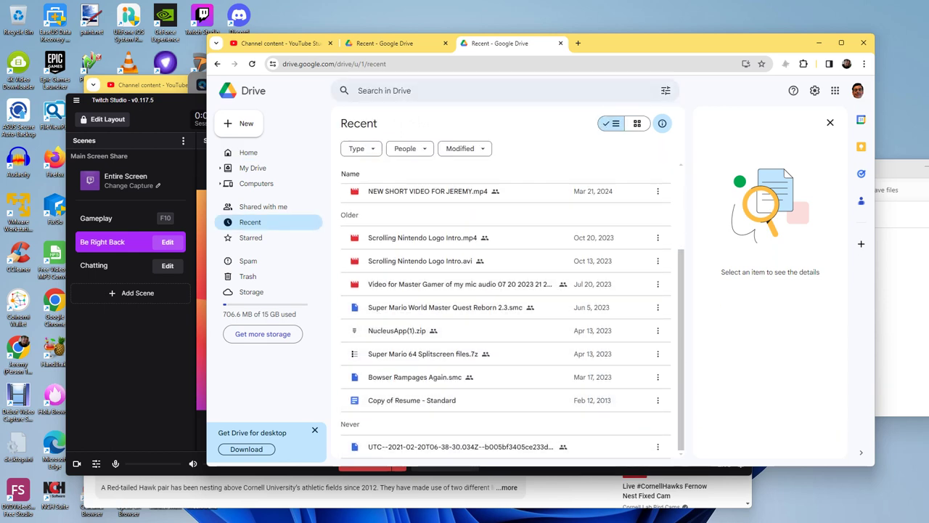
pyautogui.click(858, 90)
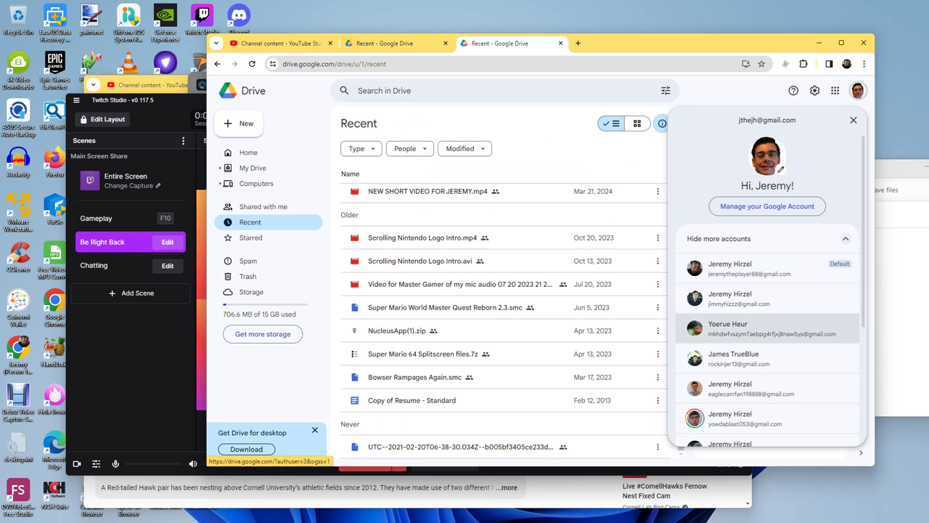
pyautogui.click(769, 418)
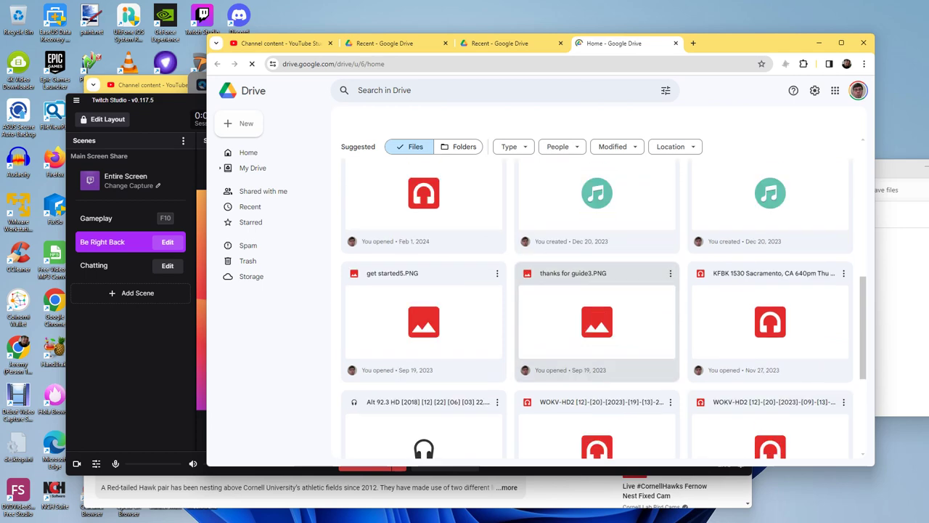
# Step: Search this account's Drive for 'starlight'
pyautogui.click(384, 90)
pyautogui.write('starlight')
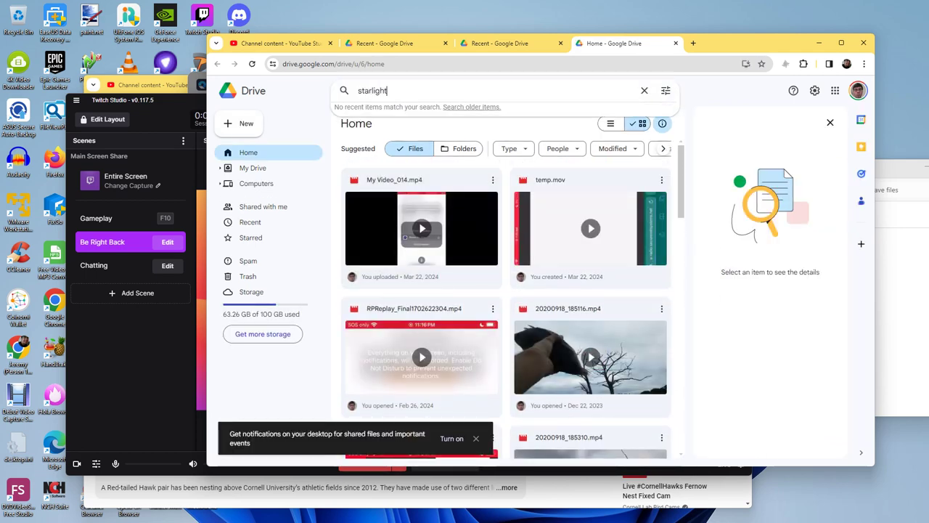
pyautogui.press('Return')
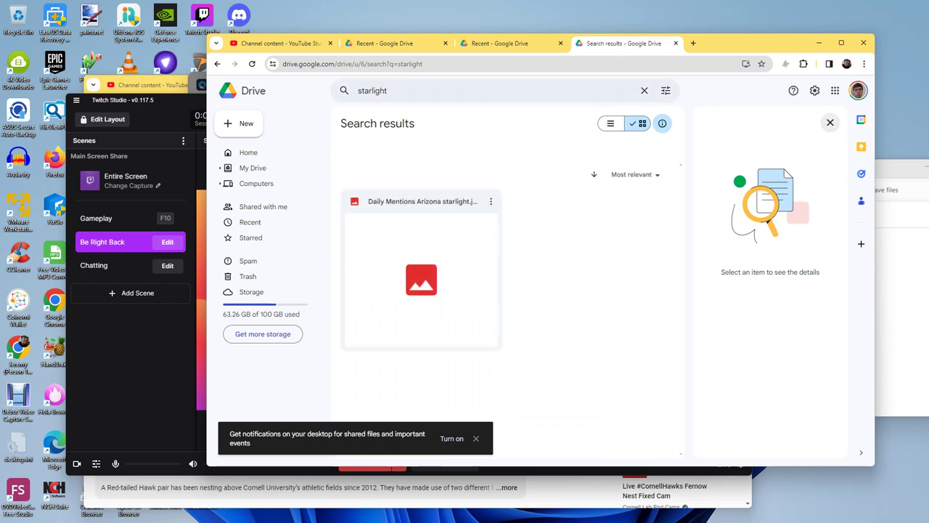
# Step: Switch to the default account, rerun the starlight search, and review the account list
pyautogui.click(858, 90)
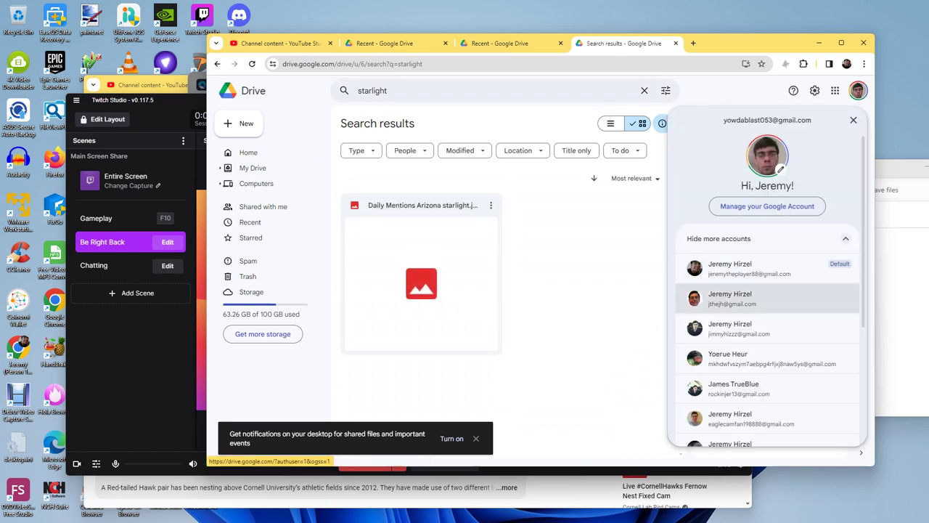
pyautogui.click(755, 269)
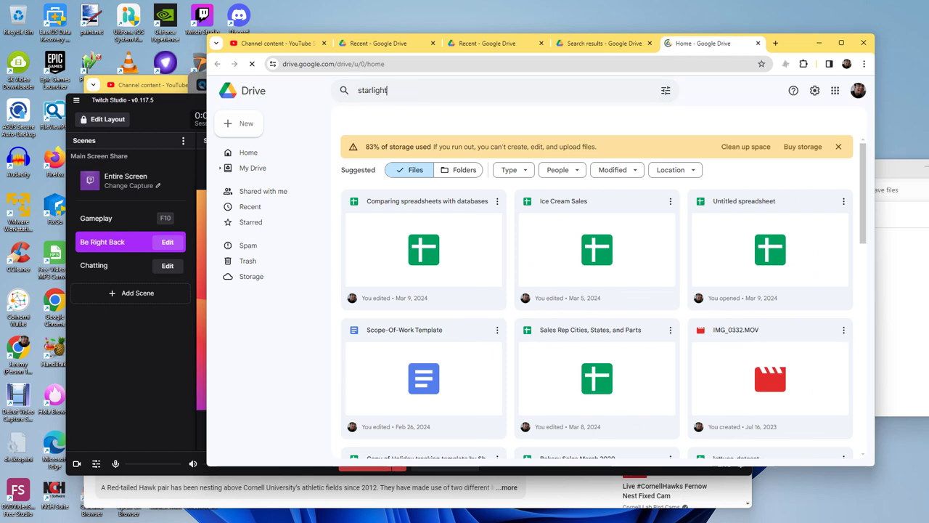
pyautogui.press('Return')
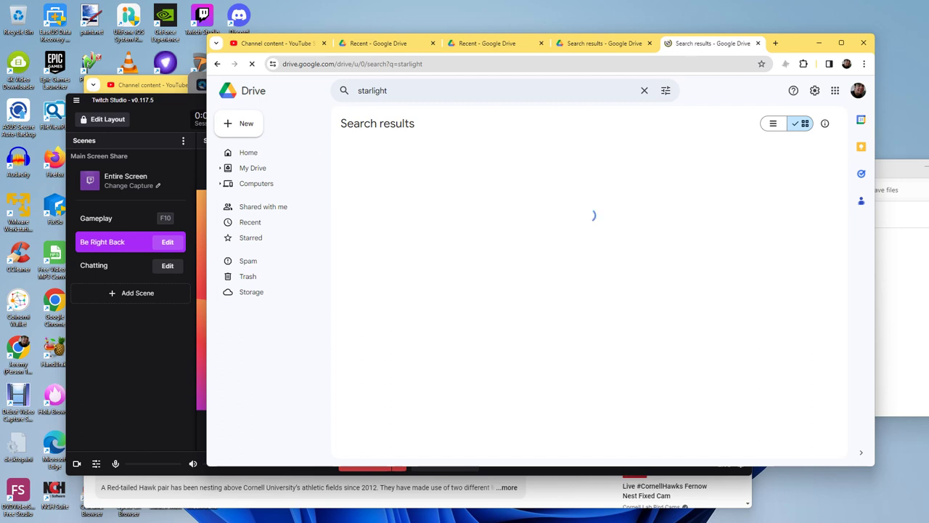
pyautogui.click(857, 90)
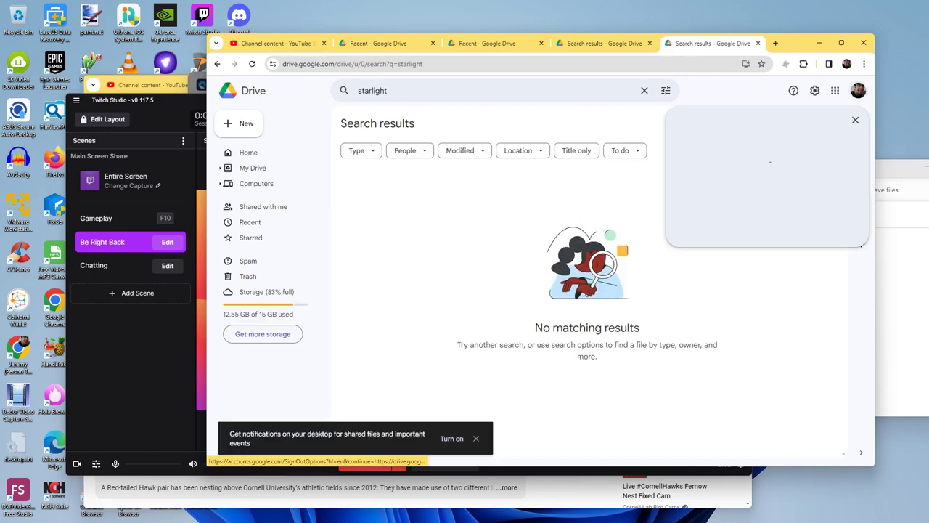
pyautogui.scroll(-5, 768, 305)
pyautogui.scroll(-1, 769, 305)
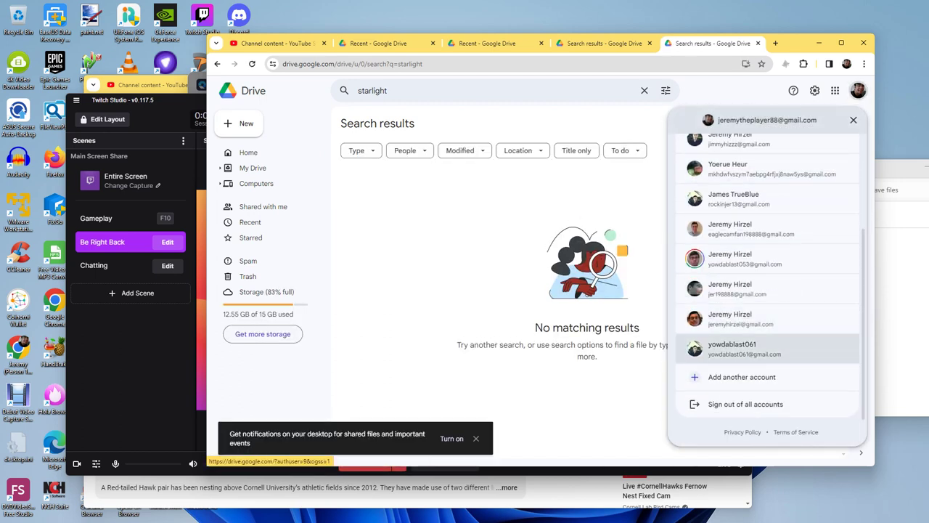
pyautogui.click(864, 64)
# Step: Open a New Incognito window and go to drive.google.com
pyautogui.click(748, 112)
pyautogui.write('drov')
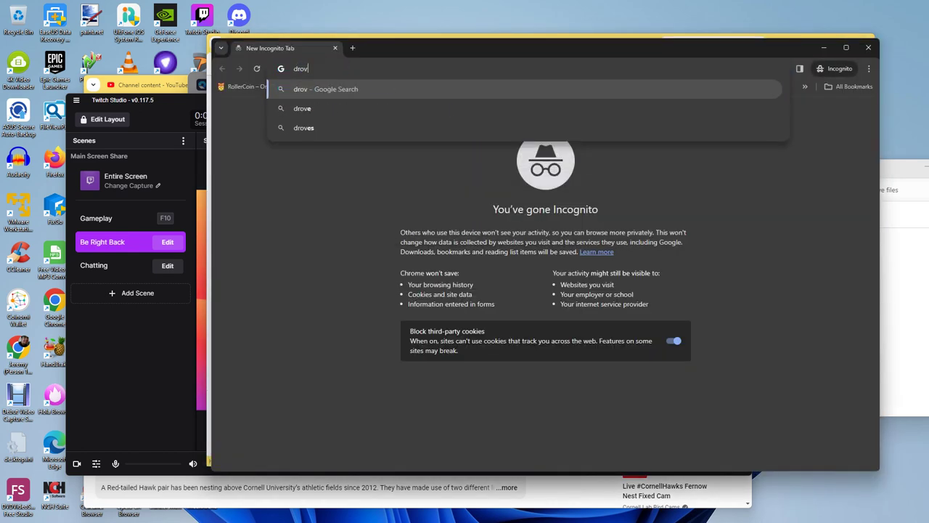
pyautogui.press('BackSpace')
pyautogui.press('BackSpace')
pyautogui.write('ive.google.com')
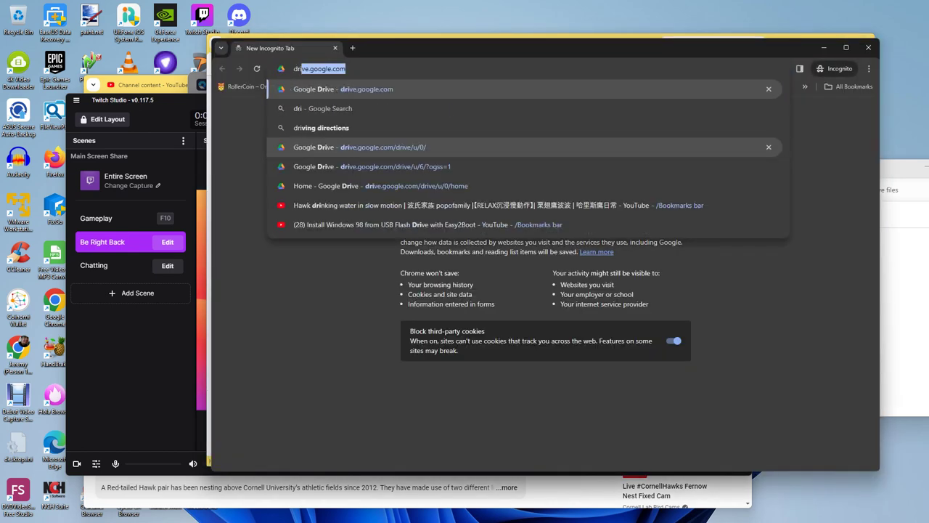
pyautogui.press('Return')
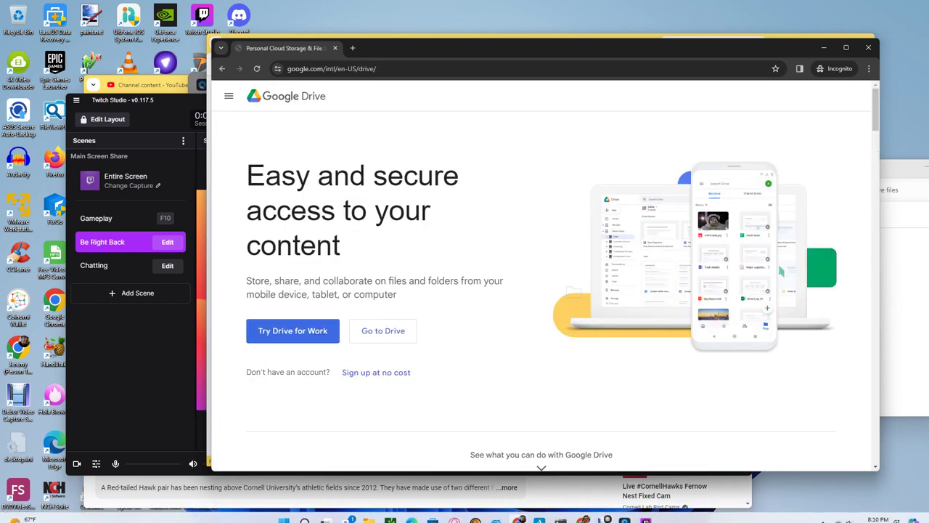
# Step: Go to Drive sign-in and submit the account's e-mail address and password
pyautogui.click(383, 331)
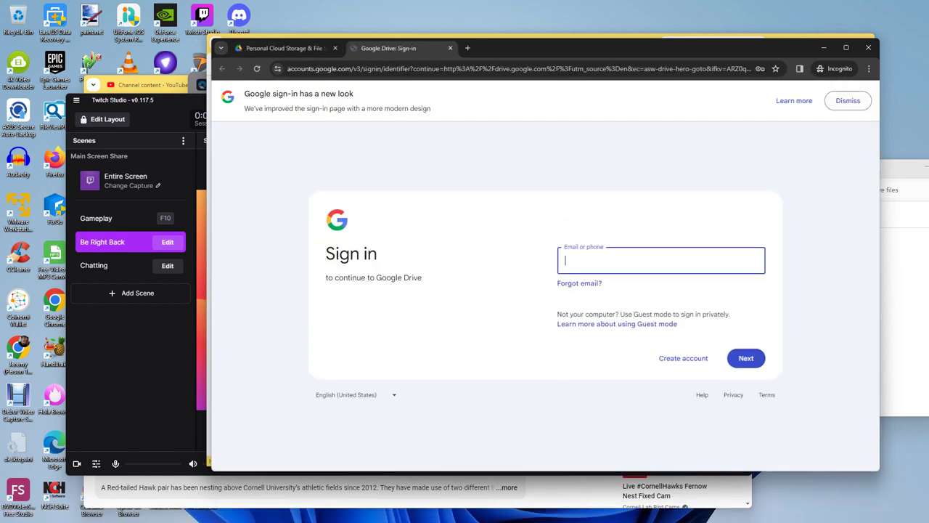
pyautogui.click(559, 260)
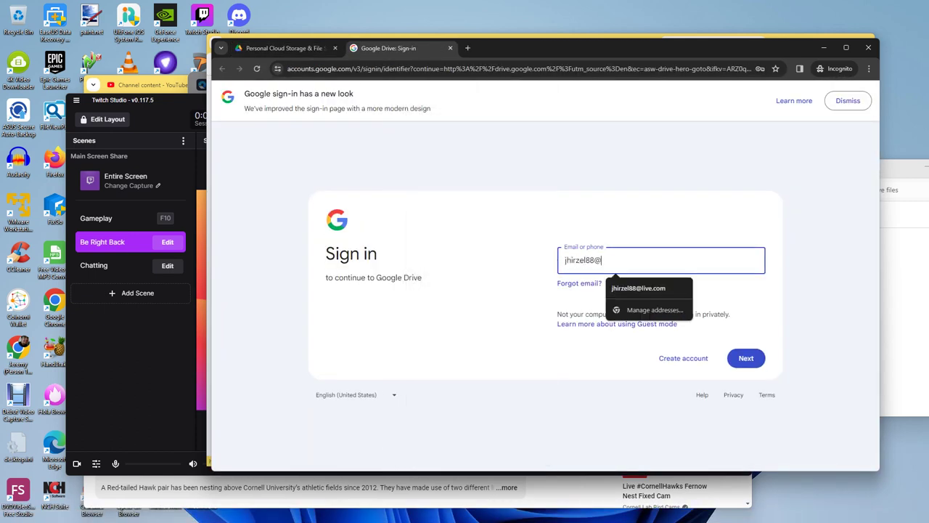
pyautogui.press('Return')
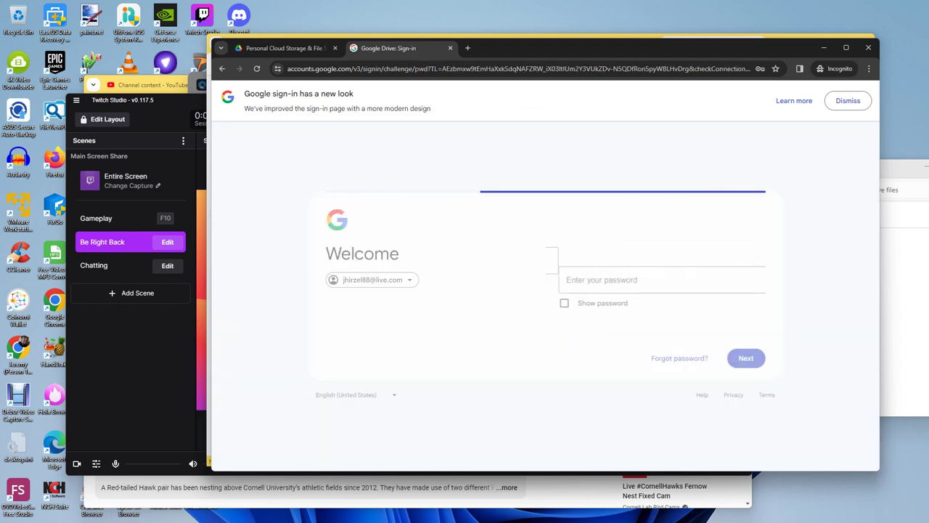
pyautogui.write('***')
pyautogui.write('••••••••••')
pyautogui.press('Return')
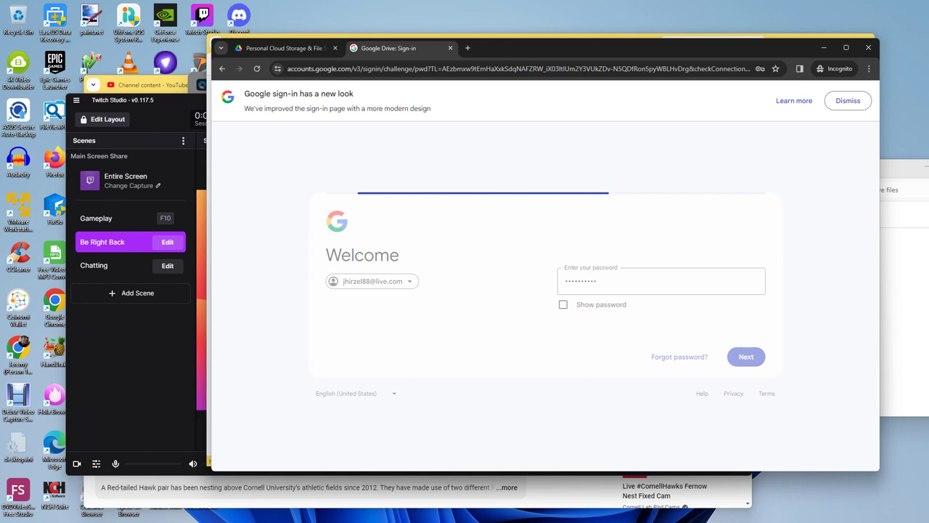
# Step: Choose phone approval as the 2-Step Verification method, retrying it once
pyautogui.scroll(-2, 541, 290)
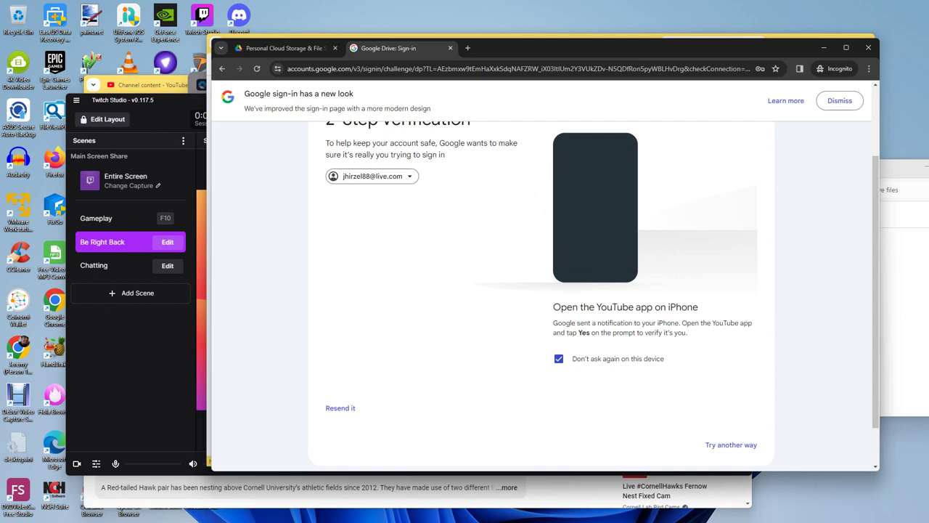
pyautogui.click(732, 445)
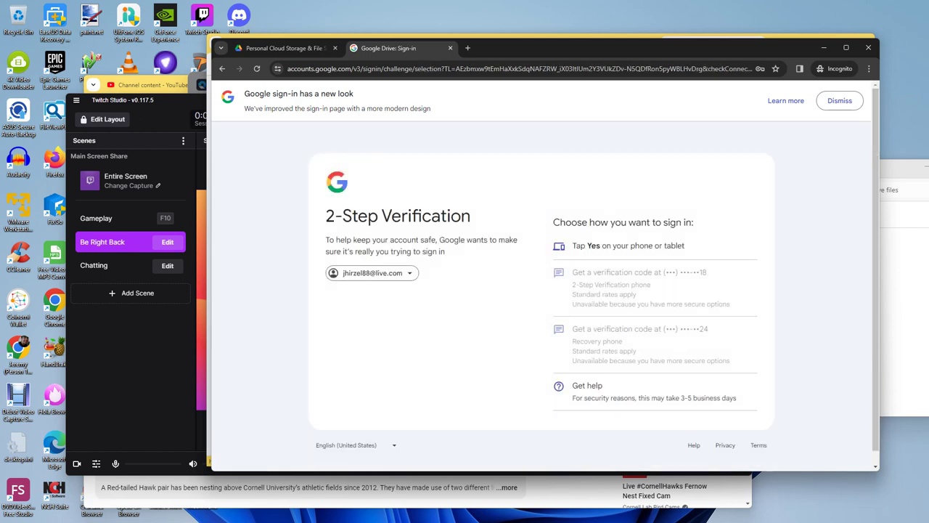
pyautogui.click(629, 245)
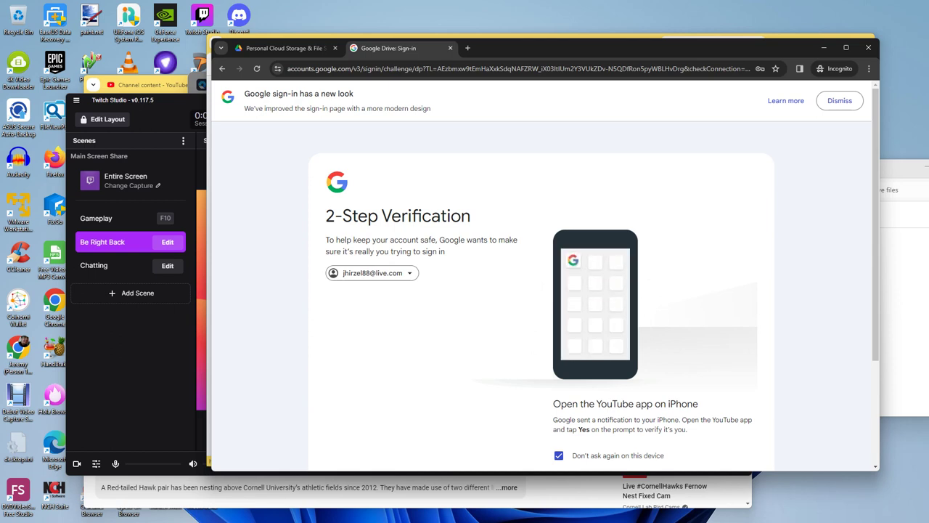
pyautogui.scroll(-2, 541, 291)
pyautogui.scroll(2, 541, 291)
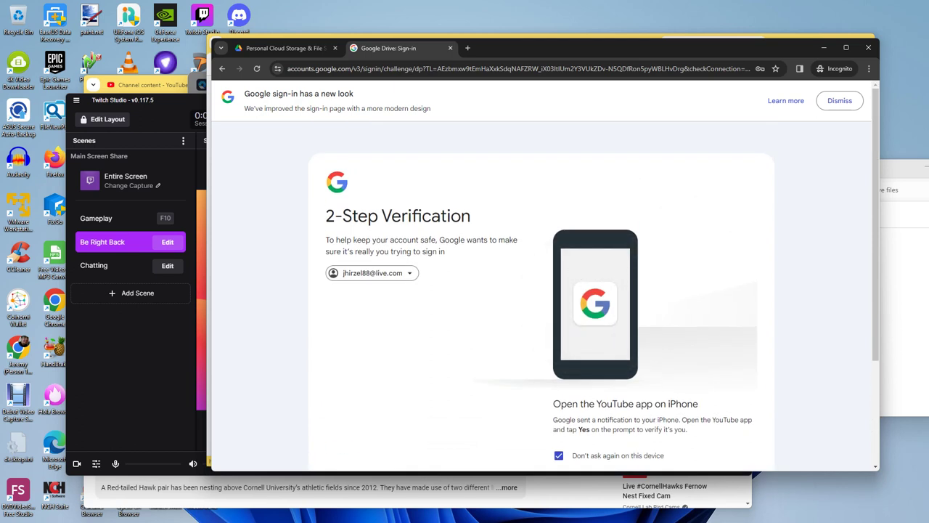
pyautogui.scroll(-2, 541, 291)
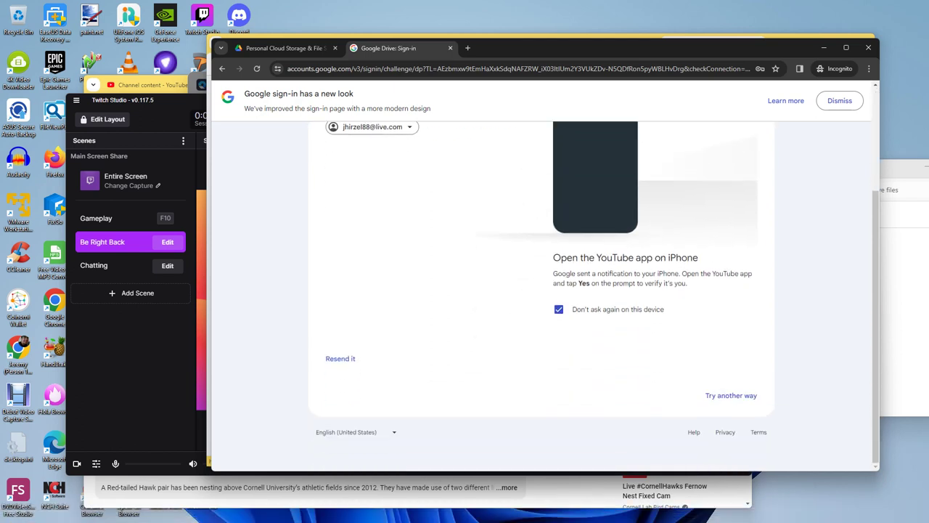
pyautogui.click(731, 395)
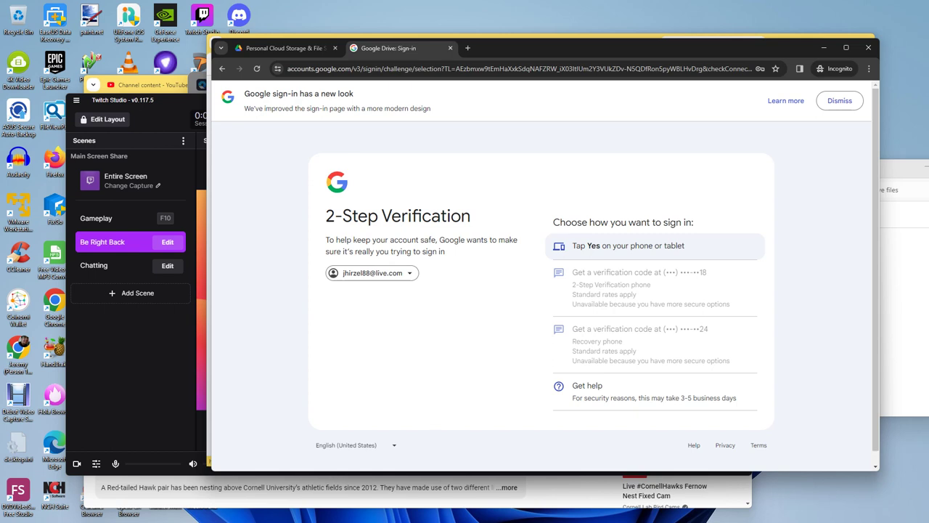
pyautogui.click(628, 245)
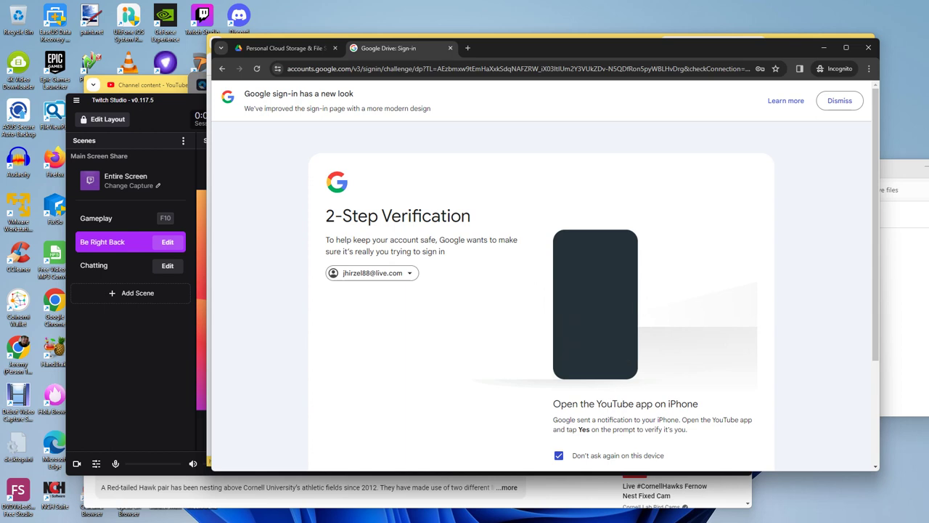
# Step: Review the waiting verification prompt, then bring up the list of earlier pages
pyautogui.scroll(-2, 541, 276)
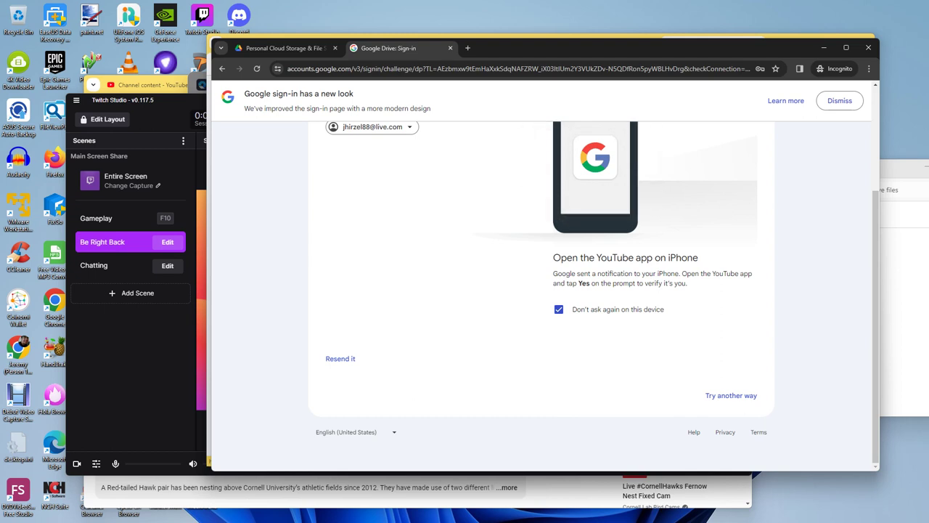
pyautogui.scroll(2, 541, 290)
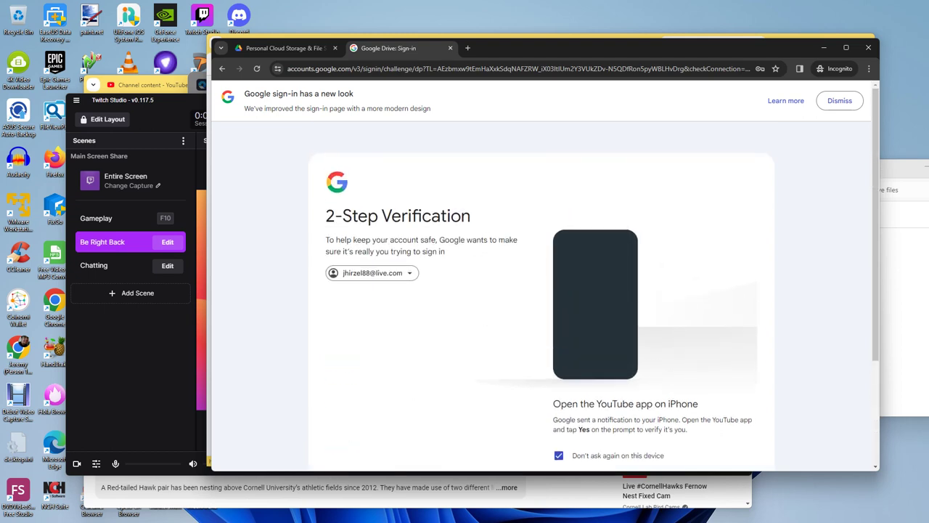
pyautogui.scroll(-2, 541, 290)
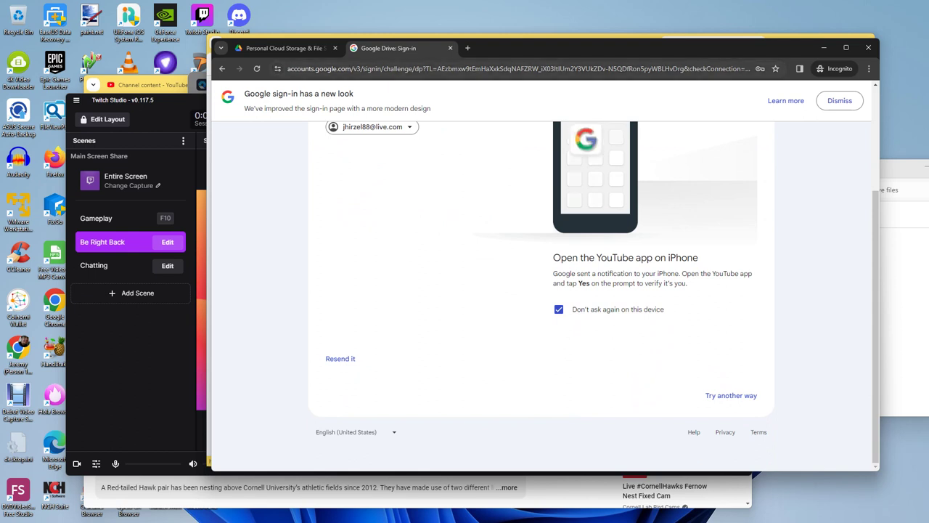
pyautogui.click(261, 89)
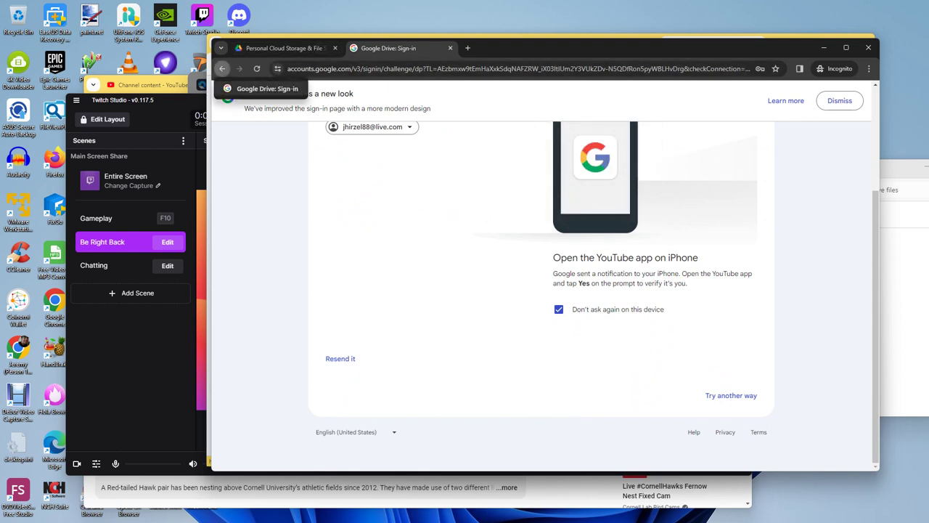
# Step: Return to the e-mail page, accept the saved address, submit the password and approve on the phone
pyautogui.click(556, 259)
pyautogui.press('Return')
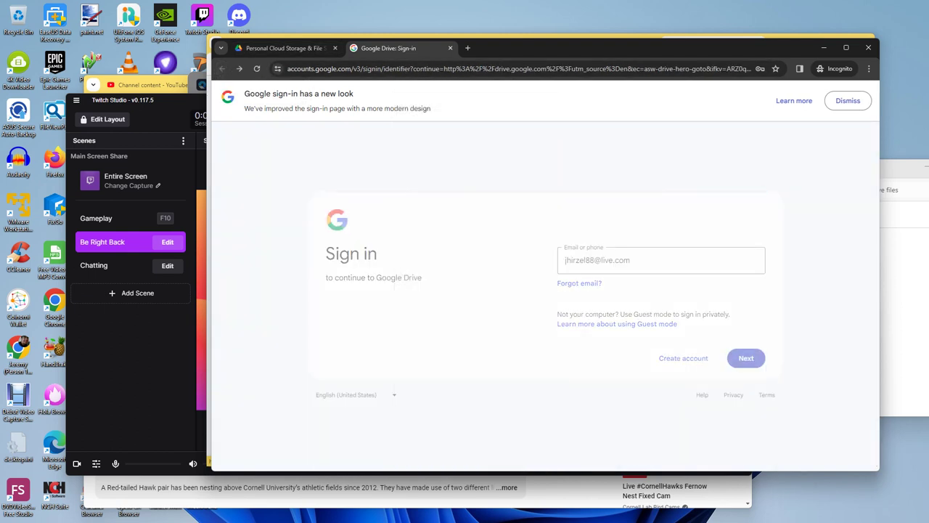
pyautogui.click(559, 280)
pyautogui.write('••••••••')
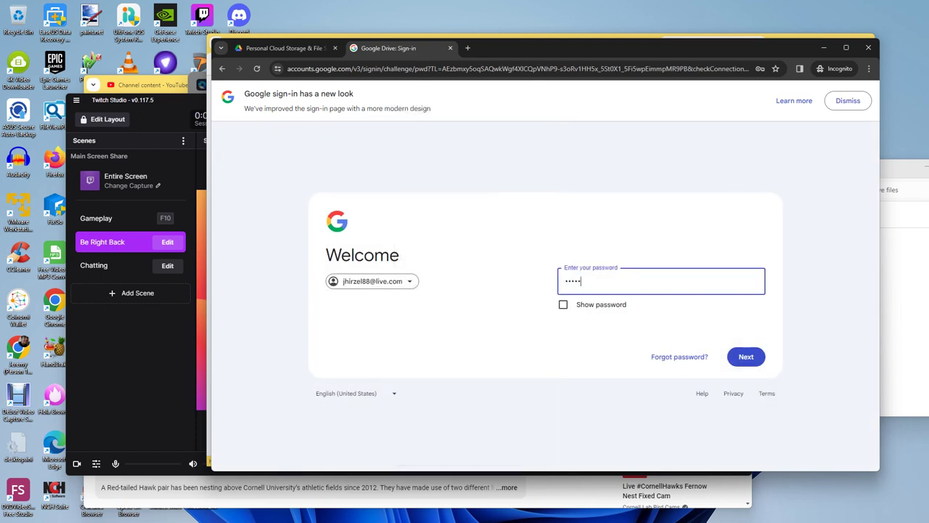
pyautogui.press('Return')
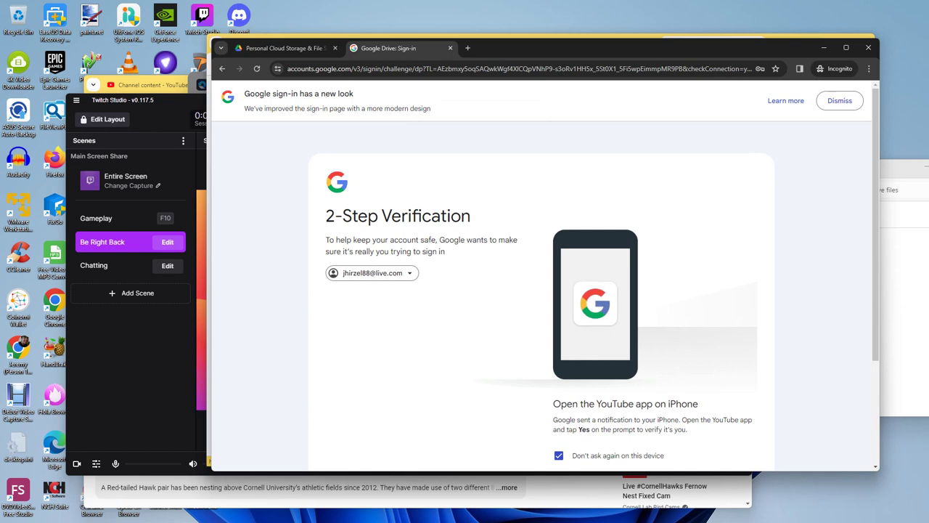
pyautogui.scroll(-3, 541, 291)
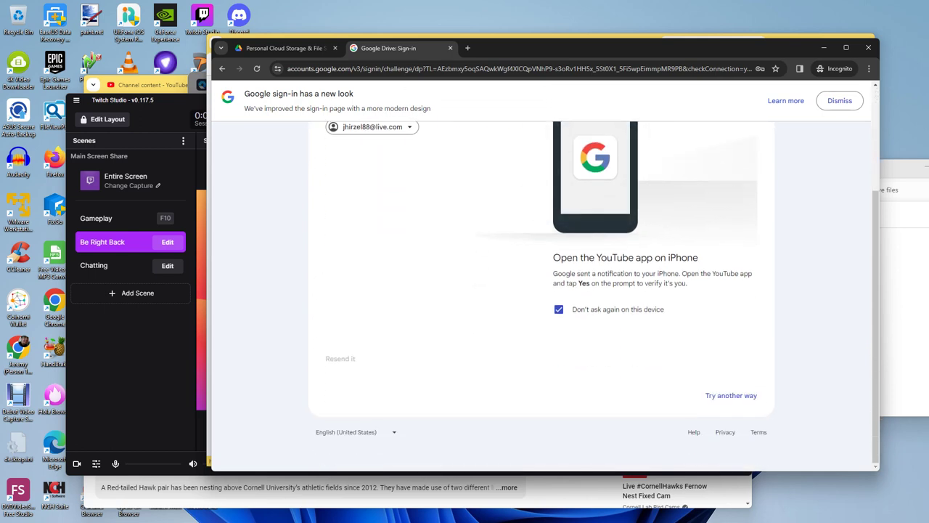
pyautogui.scroll(3, 541, 290)
pyautogui.scroll(-3, 541, 290)
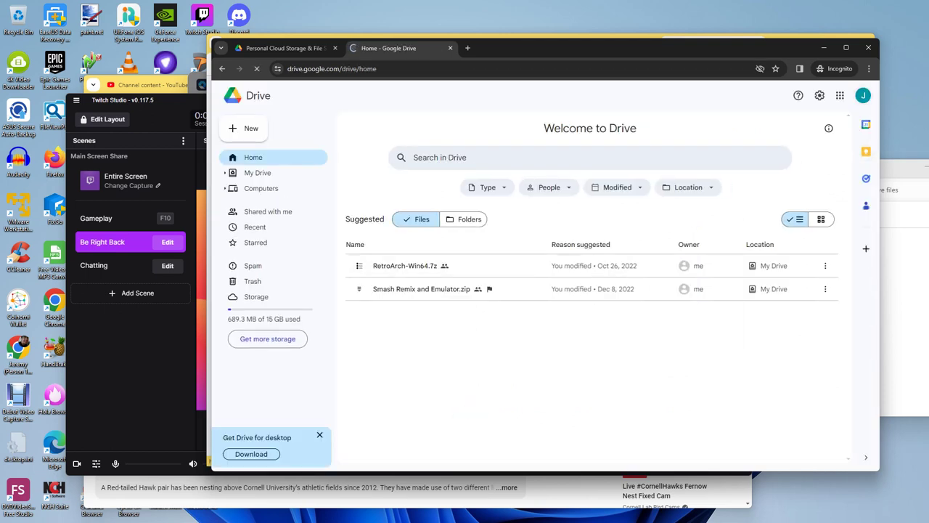
# Step: Browse Recent, Shared with me and My Drive, then close the Incognito window
pyautogui.click(255, 226)
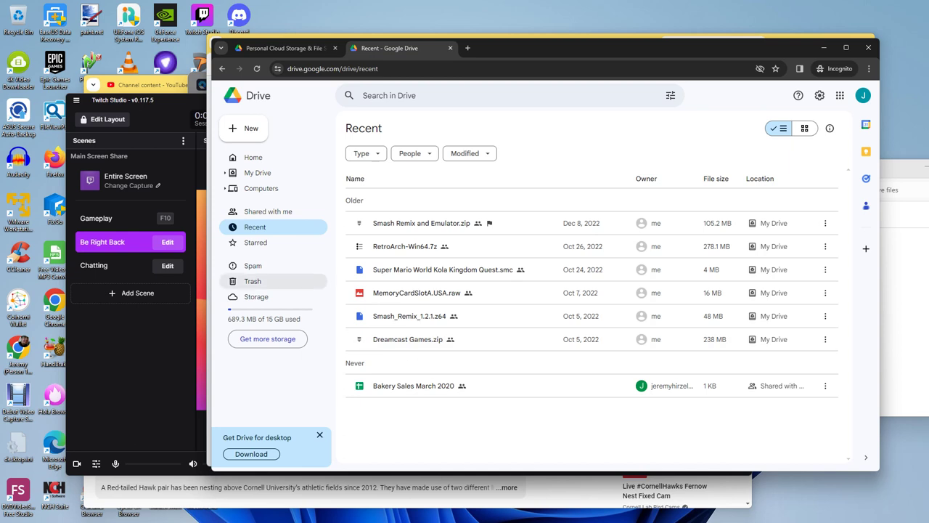
pyautogui.click(268, 211)
pyautogui.click(258, 173)
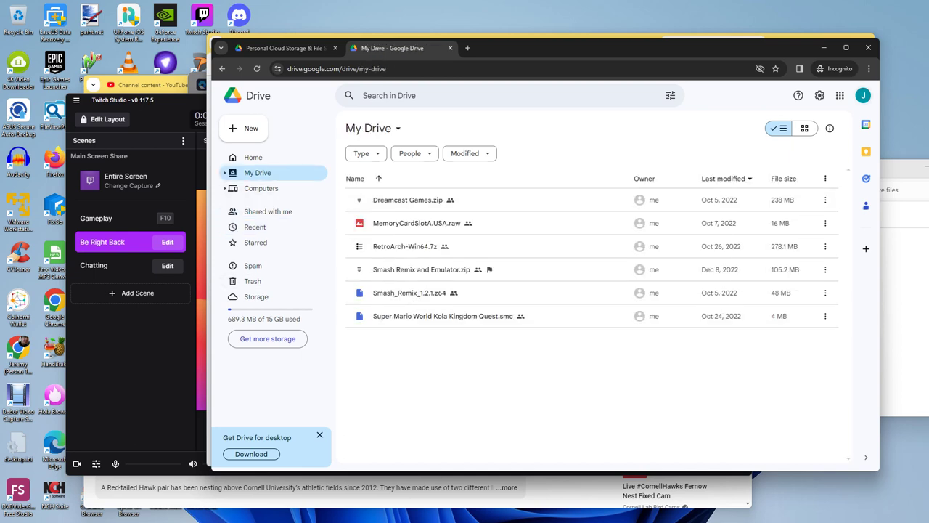
pyautogui.hotkey('alt', 'F4')
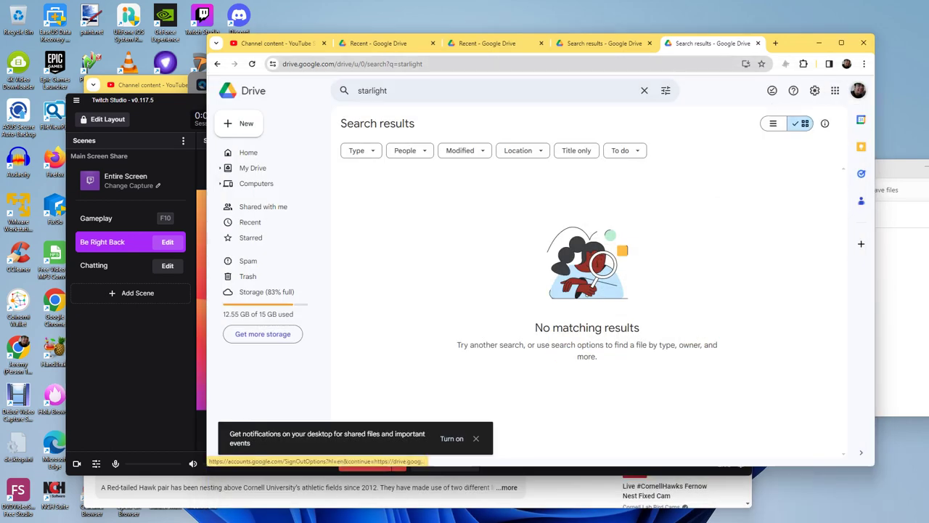
# Step: Cycle through the other accounts' Drive tabs and open Drive for another signed-in account
pyautogui.hotkey('ctrl', 'shift', 'Tab')
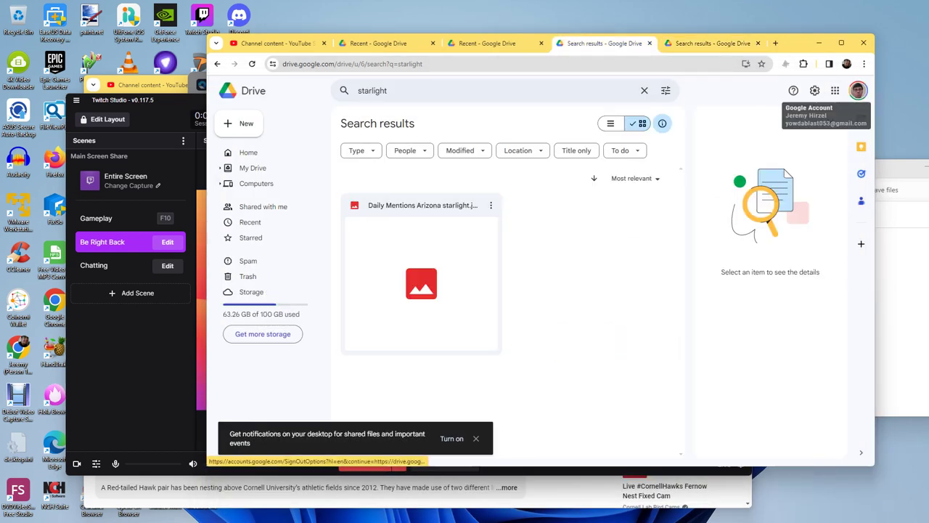
pyautogui.click(857, 90)
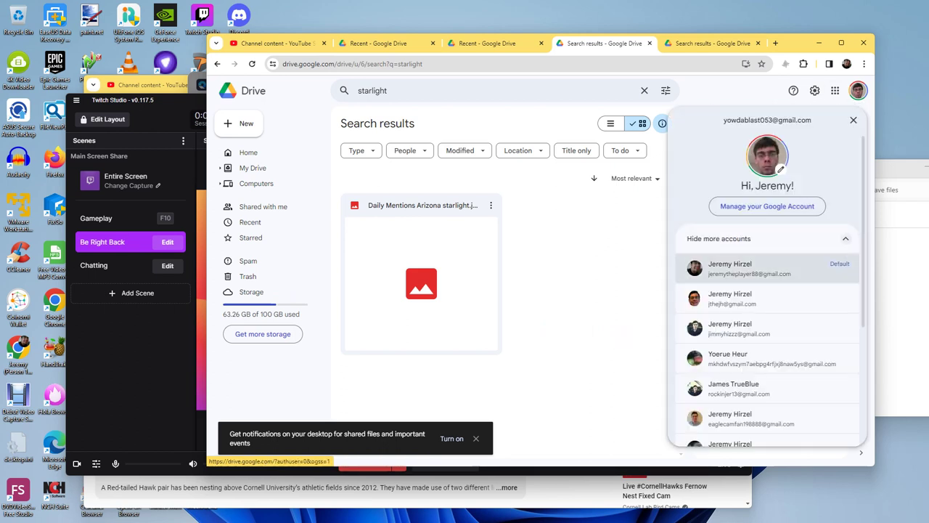
pyautogui.hotkey('ctrl', 'shift', 'Tab')
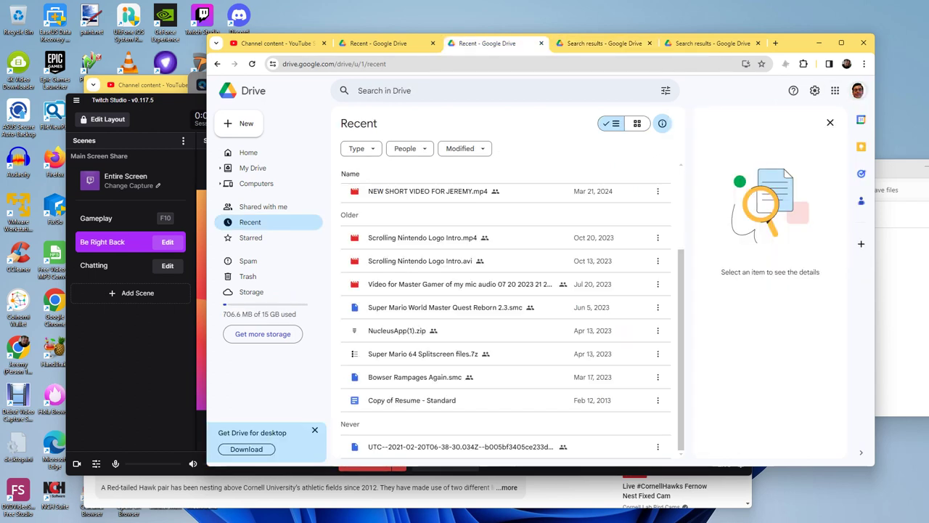
pyautogui.click(858, 90)
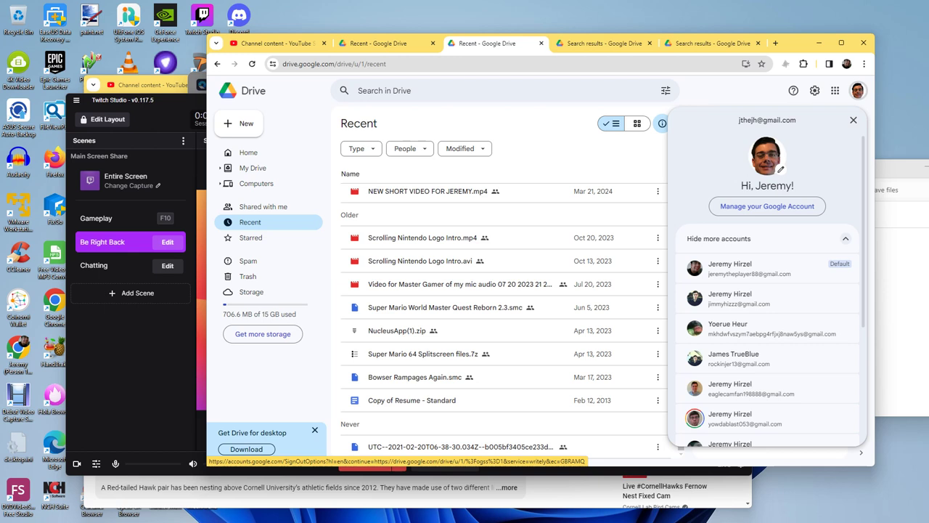
pyautogui.scroll(-3, 769, 322)
pyautogui.scroll(3, 769, 321)
pyautogui.scroll(-5, 770, 321)
pyautogui.scroll(1, 769, 322)
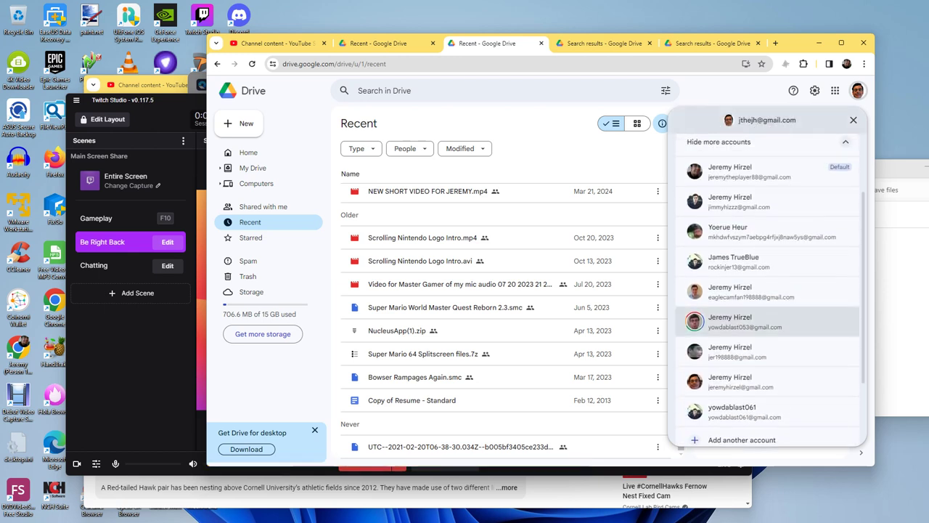
pyautogui.click(770, 291)
# Step: Search 'star' in each open Drive tab, close those tabs, and open Drive for another account
pyautogui.hotkey('ctrl', 'shift', 'Tab')
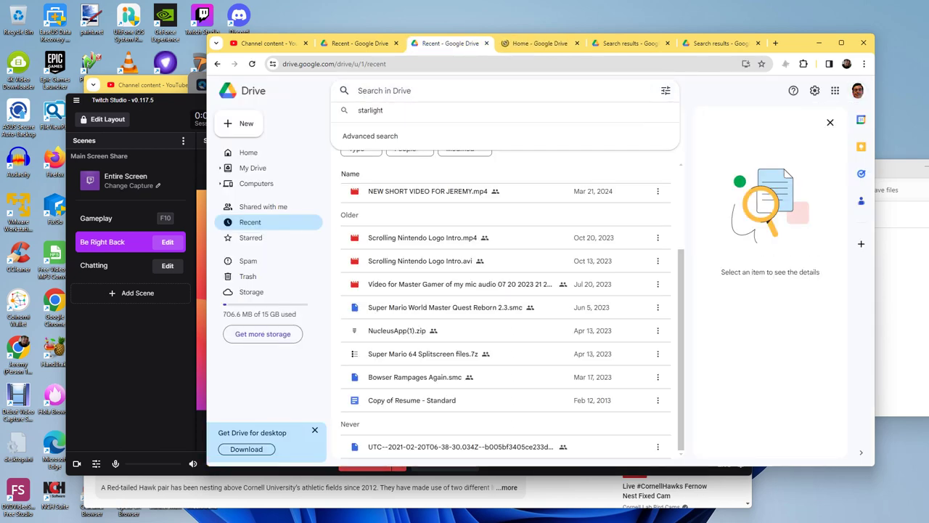
pyautogui.write('star')
pyautogui.press('Return')
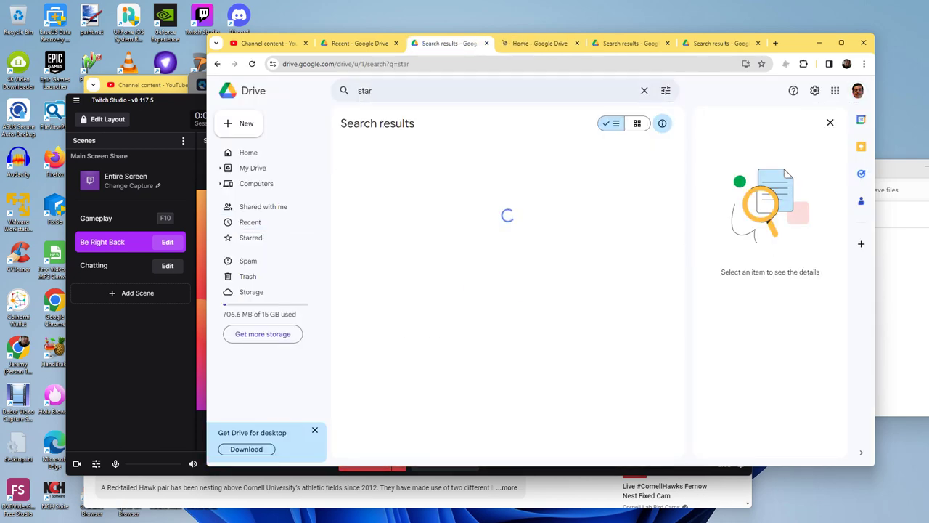
pyautogui.hotkey('ctrl', 'w')
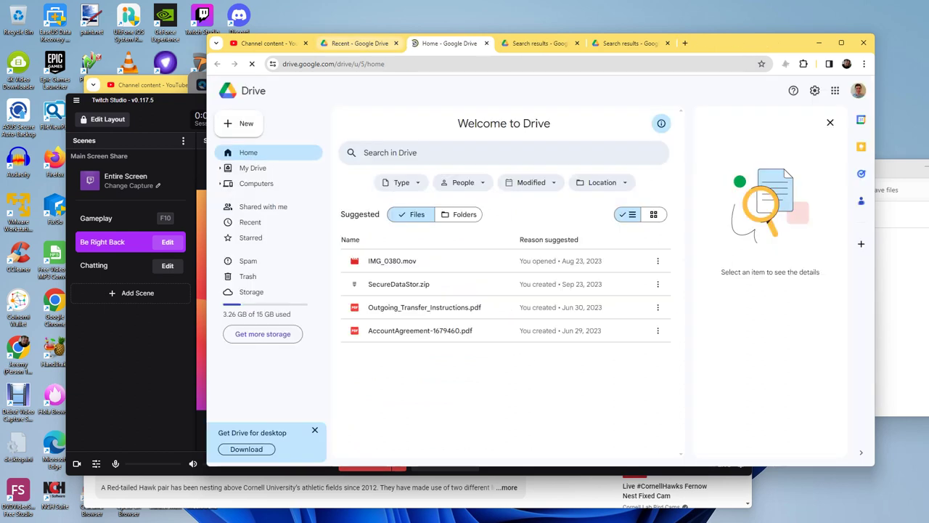
pyautogui.hotkey('ctrl', 'shift', 'Tab')
pyautogui.write('star')
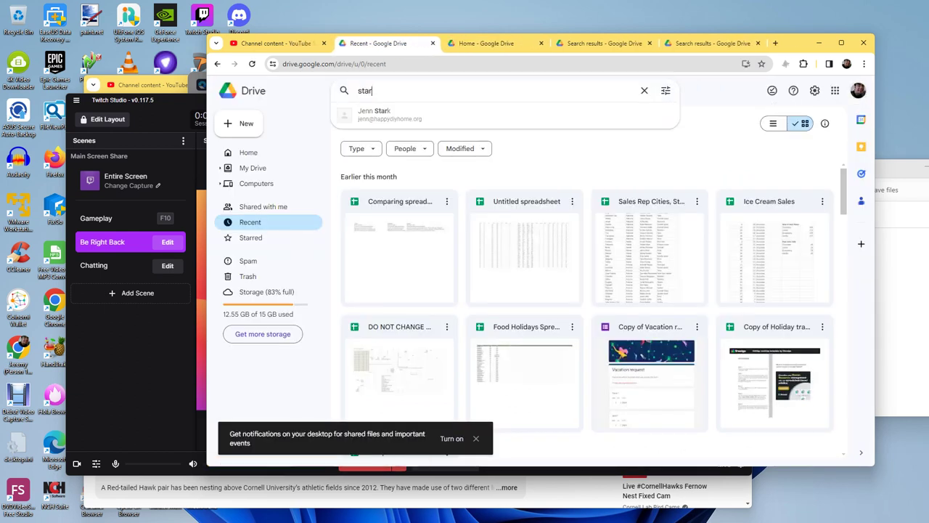
pyautogui.press('Return')
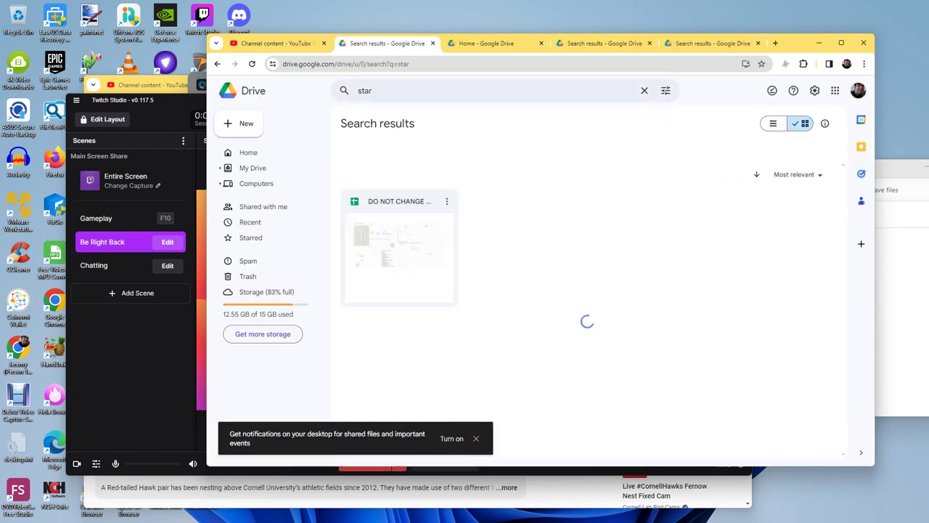
pyautogui.hotkey('ctrl', 'w')
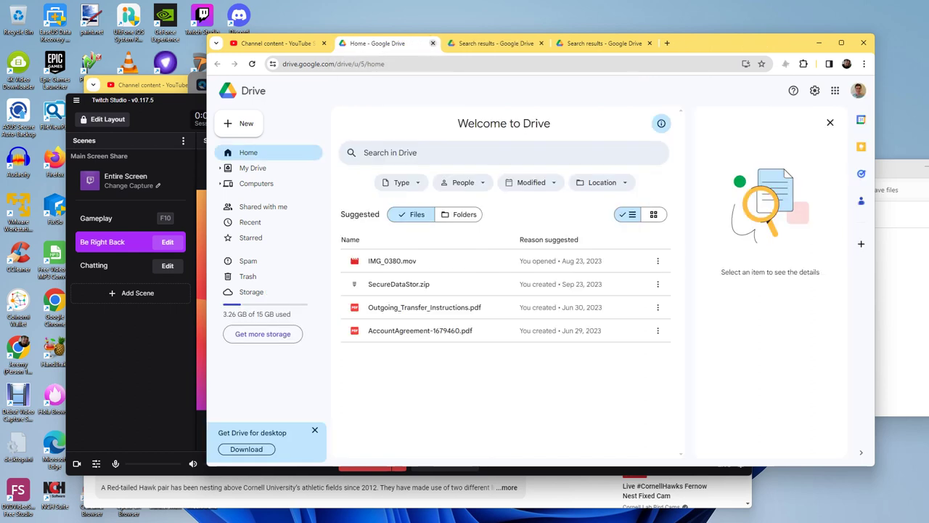
pyautogui.hotkey('ctrl', 'w')
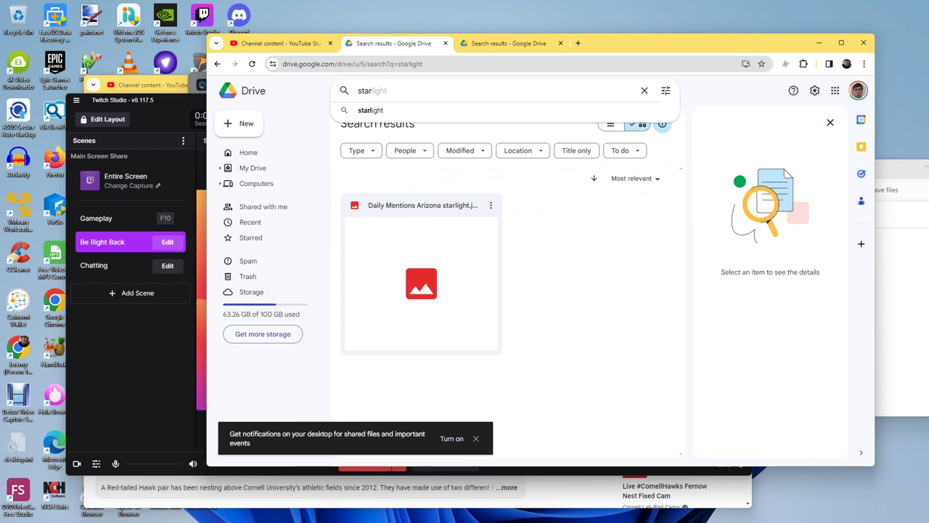
pyautogui.press('Return')
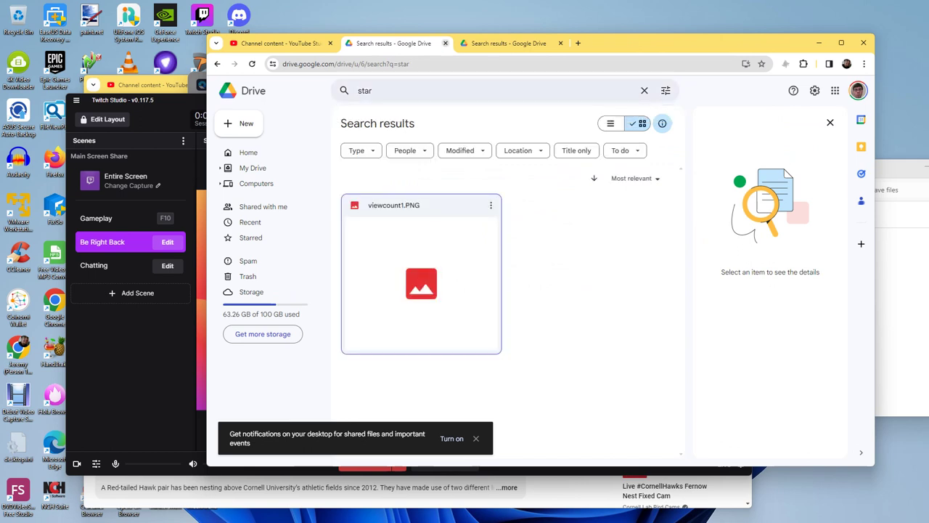
pyautogui.hotkey('ctrl', 'w')
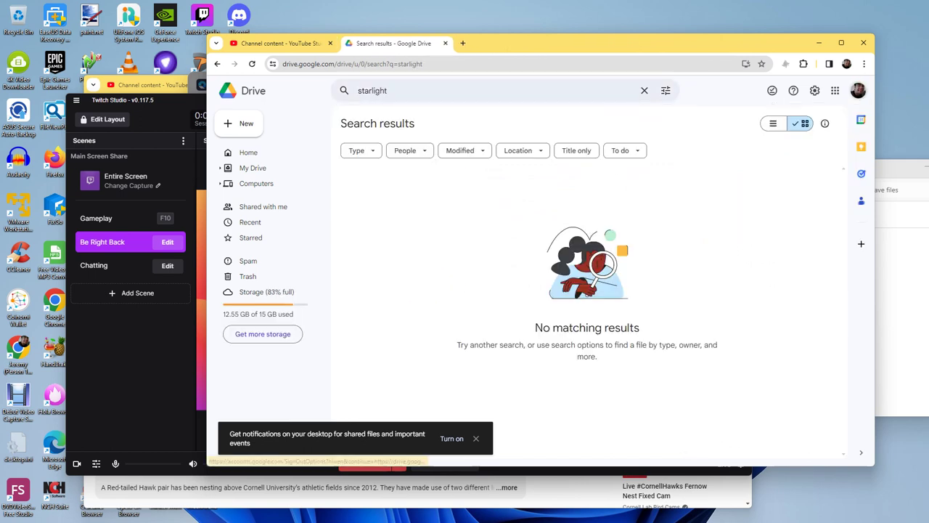
pyautogui.click(858, 90)
pyautogui.click(740, 288)
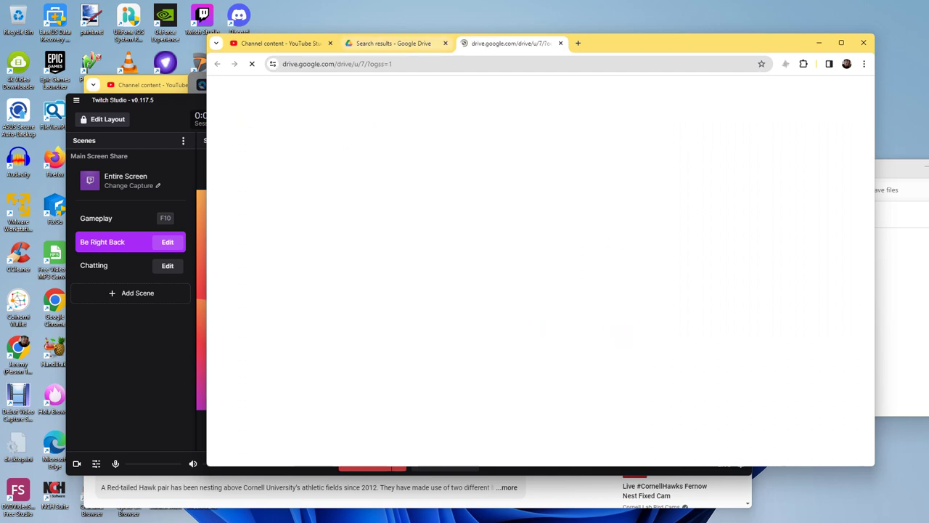
# Step: Check Shared and Recent, then search another account's Drive for 'star'
pyautogui.write('star')
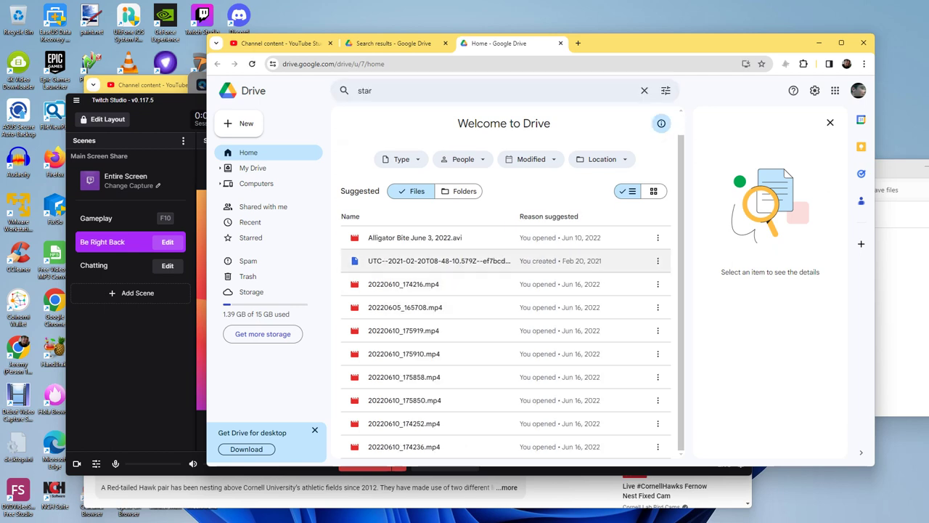
pyautogui.click(262, 206)
pyautogui.click(250, 223)
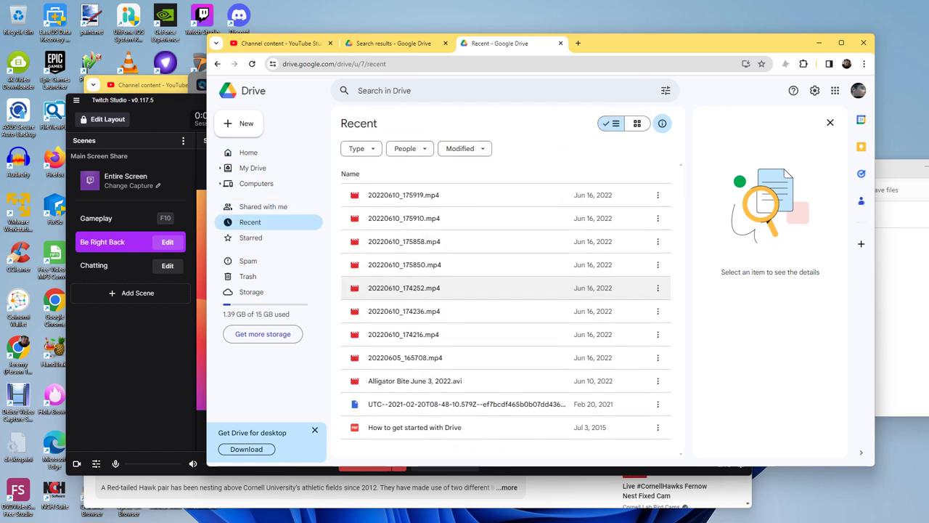
pyautogui.click(858, 90)
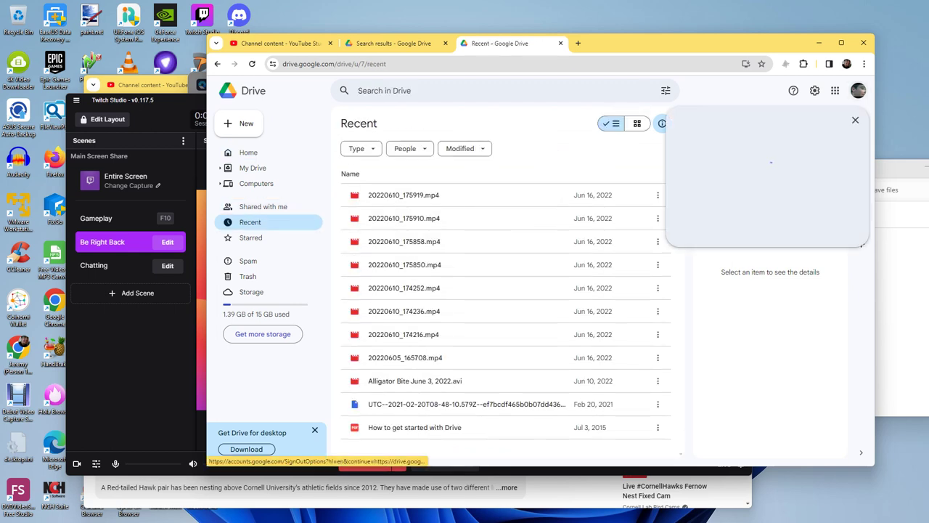
pyautogui.scroll(-3, 768, 334)
pyautogui.click(734, 342)
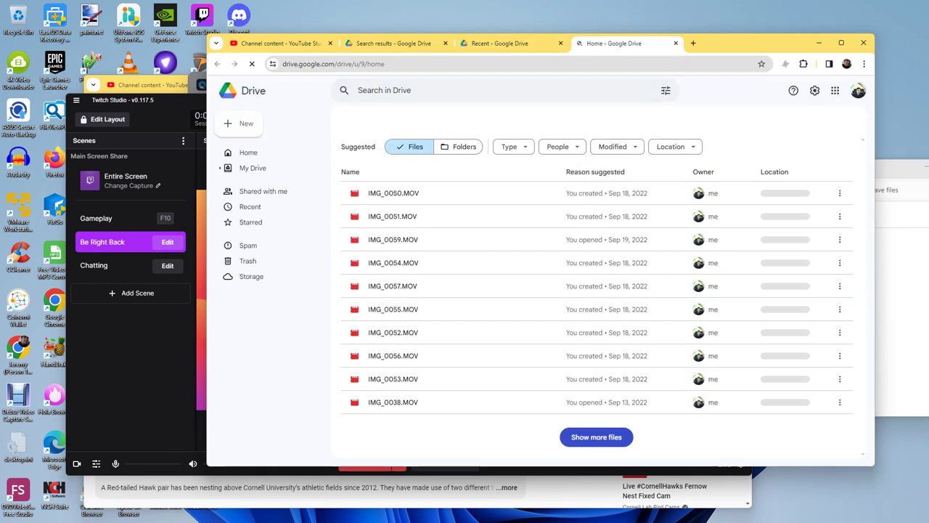
pyautogui.write('star')
pyautogui.press('Return')
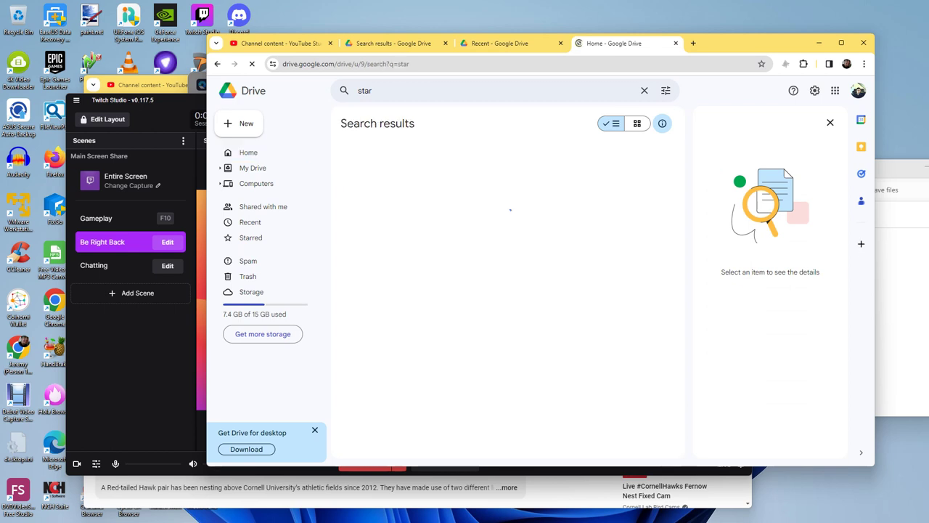
# Step: Try two more accounts from the account switcher, closing one extra tab
pyautogui.click(858, 90)
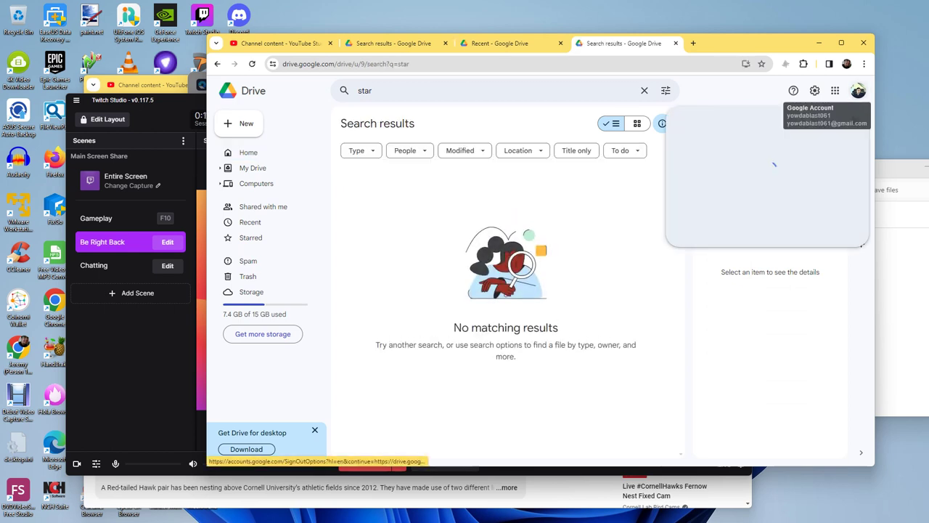
pyautogui.scroll(-5, 769, 259)
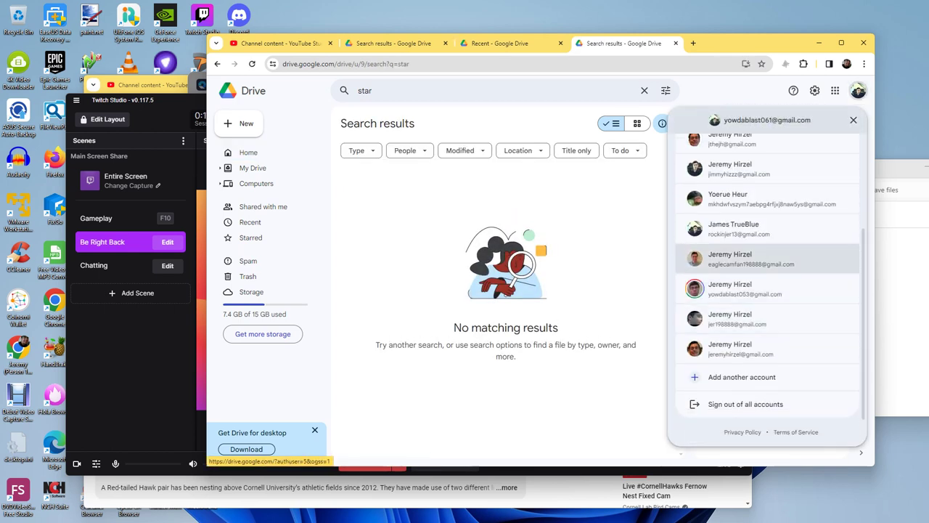
pyautogui.click(751, 259)
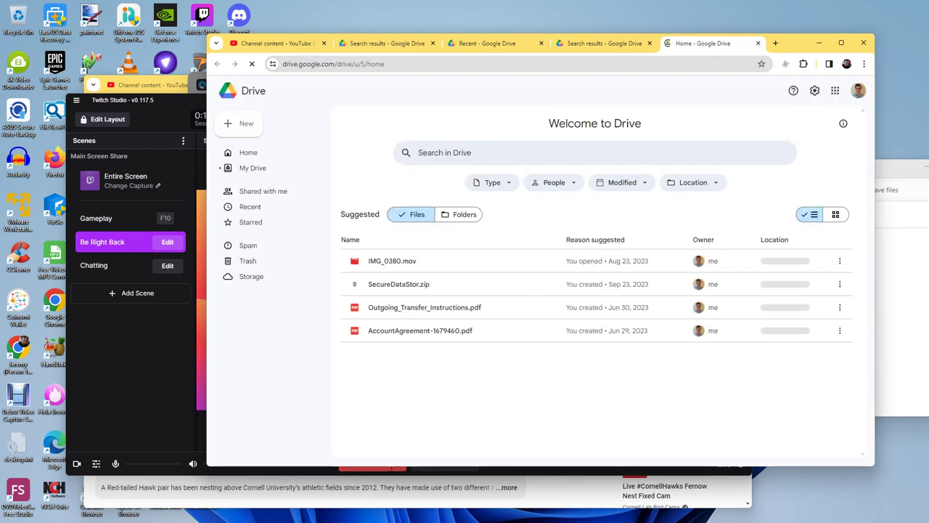
pyautogui.hotkey('ctrl', 'w')
pyautogui.click(858, 90)
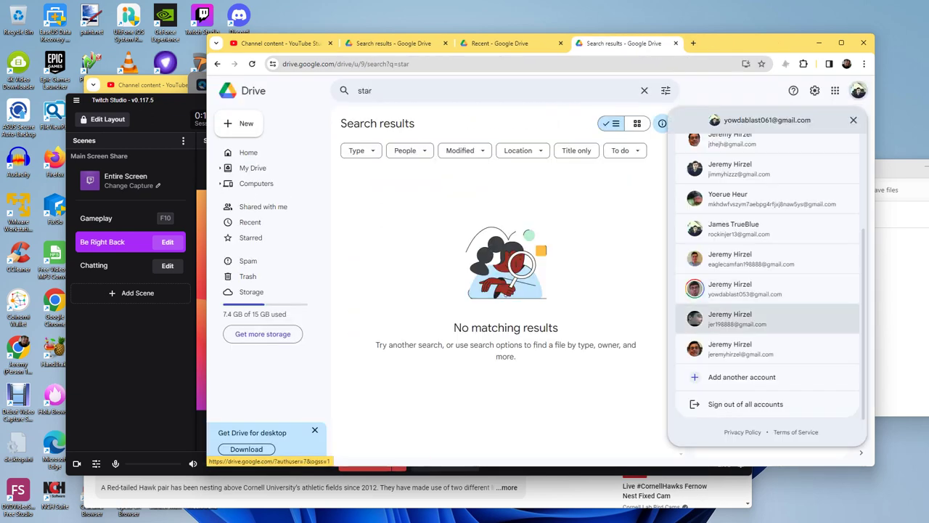
pyautogui.click(741, 350)
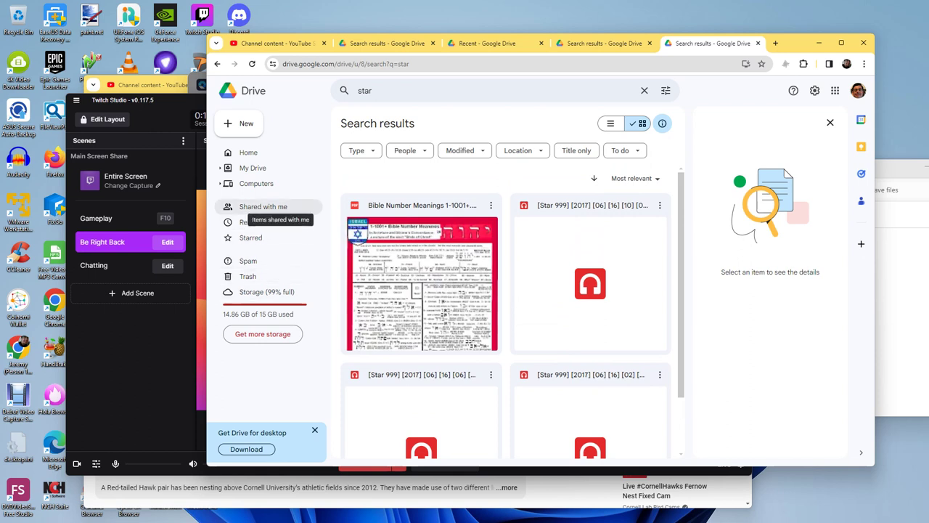
# Step: View this account's Recent files, search 'star', and close the results tab
pyautogui.click(247, 222)
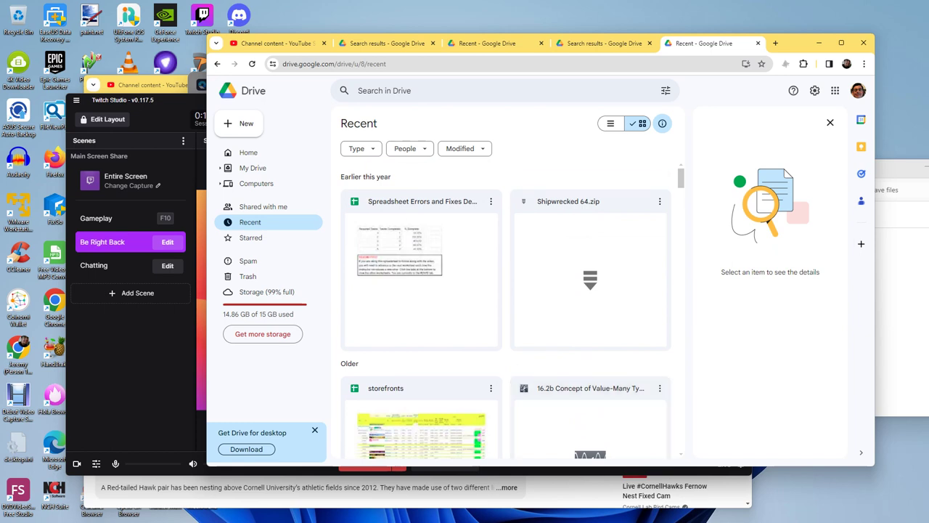
pyautogui.click(385, 90)
pyautogui.write('ss')
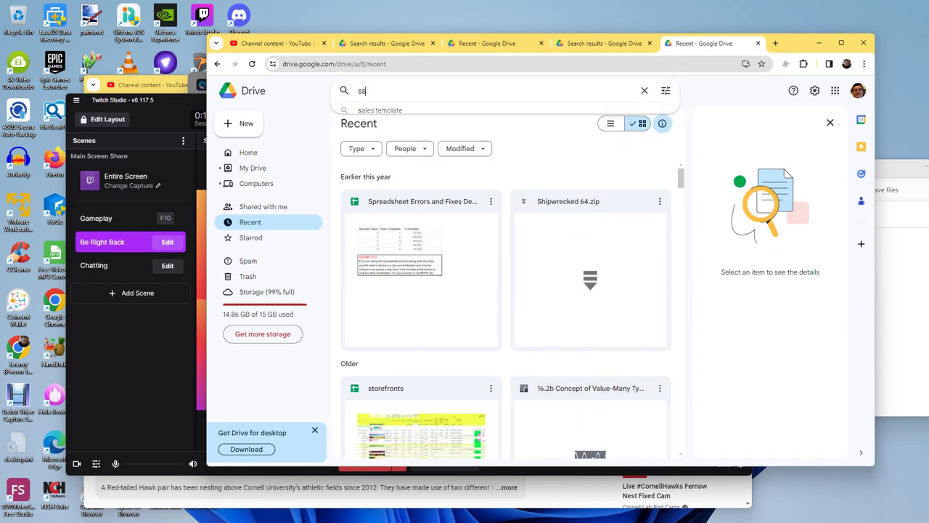
pyautogui.press('BackSpace')
pyautogui.write('tar')
pyautogui.press('Return')
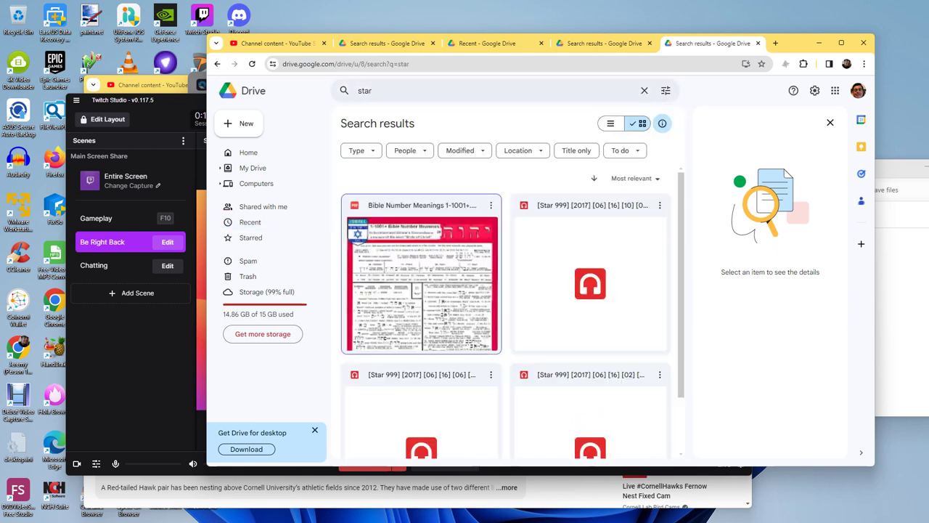
pyautogui.scroll(-2, 505, 305)
pyautogui.scroll(2, 504, 305)
pyautogui.click(758, 42)
# Step: Open Drive for one more account, then close the remaining Drive tabs
pyautogui.click(858, 90)
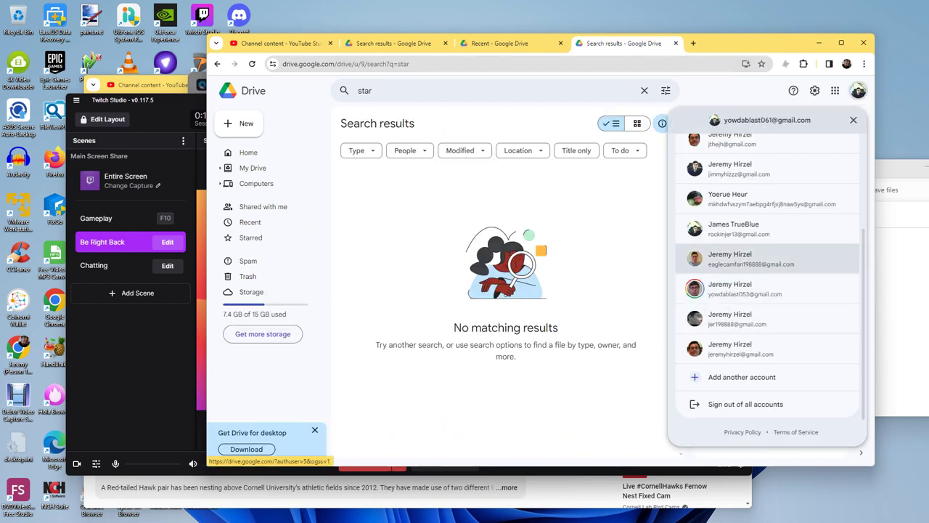
pyautogui.scroll(2, 768, 305)
pyautogui.click(763, 273)
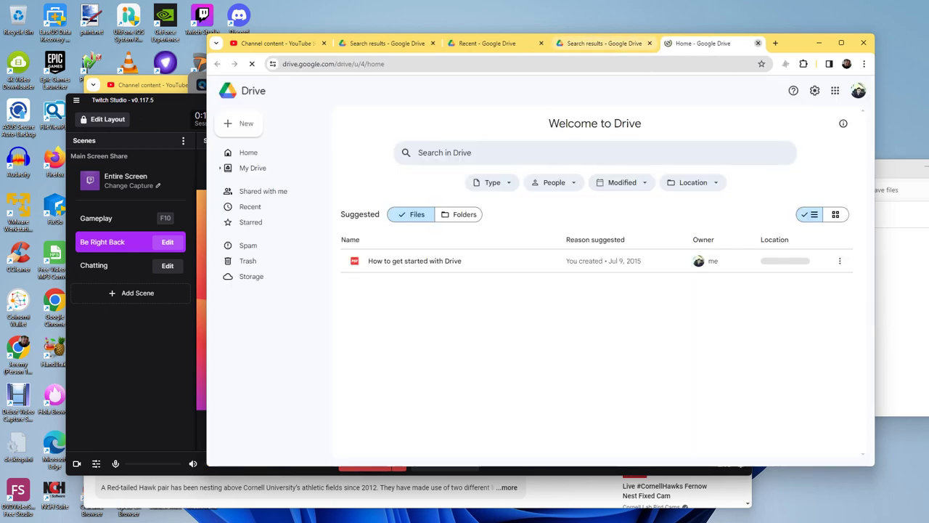
pyautogui.hotkey('ctrl', 'w')
pyautogui.hotkey('ctrl', 'w')
pyautogui.hotkey('ctrl', 'w')
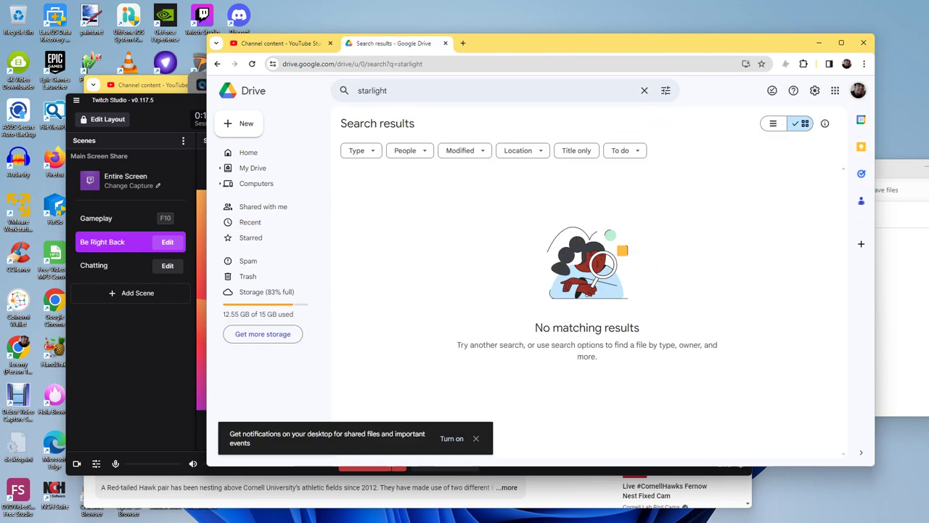
pyautogui.hotkey('ctrl', 'w')
pyautogui.hotkey('alt', 'Tab')
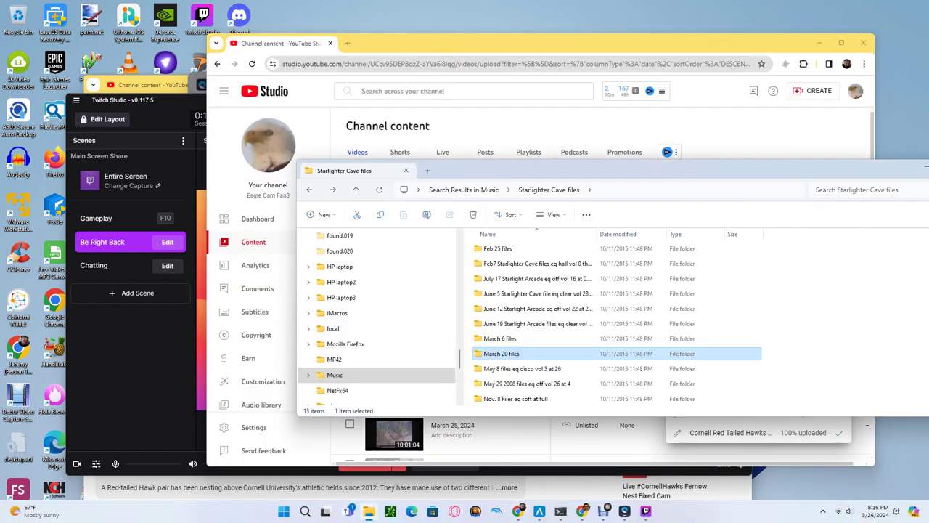
# Step: Open the May 8 and May 29 folders in Starlighter Cave files, returning after each
pyautogui.press('Down')
pyautogui.press('Return')
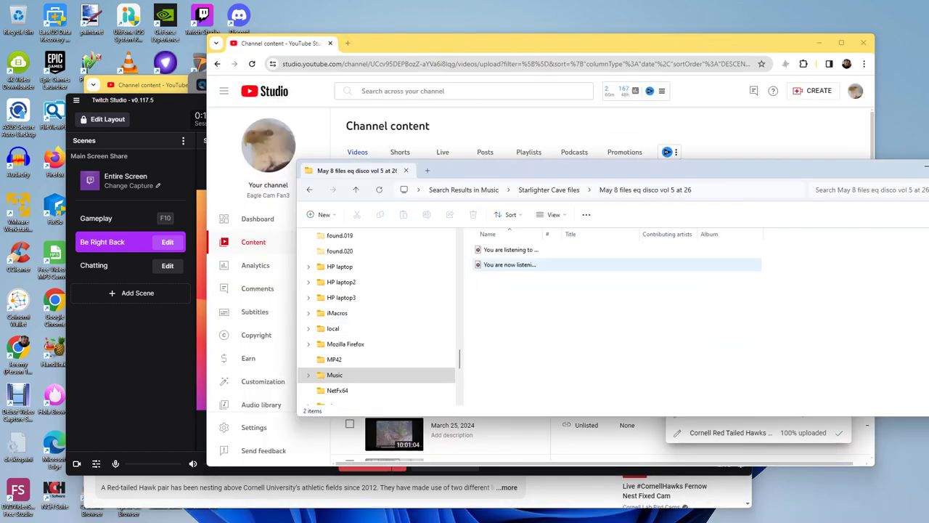
pyautogui.hotkey('alt', 'Left')
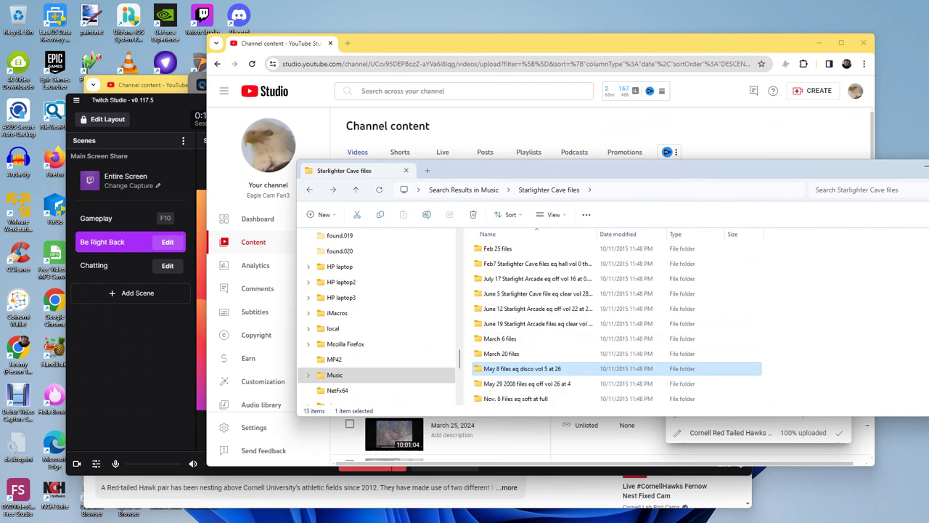
pyautogui.press('Down')
pyautogui.press('Return')
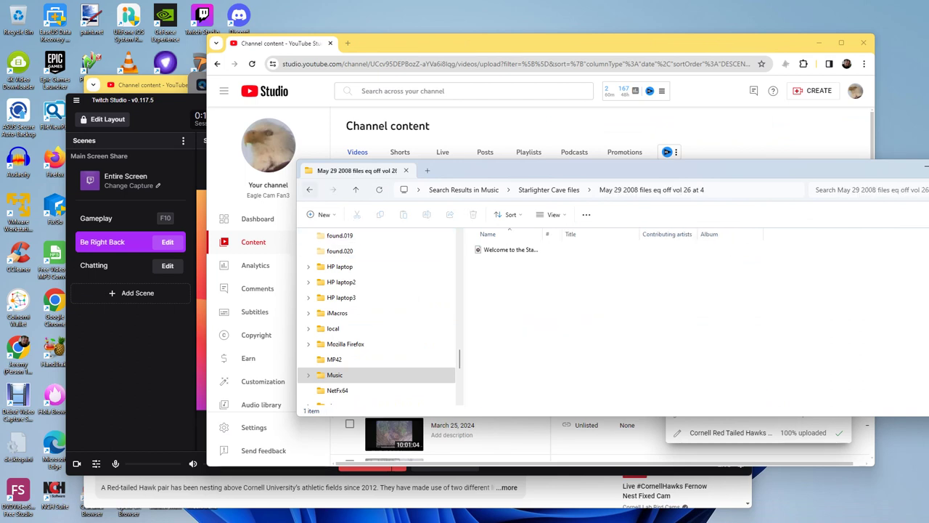
pyautogui.hotkey('alt', 'Left')
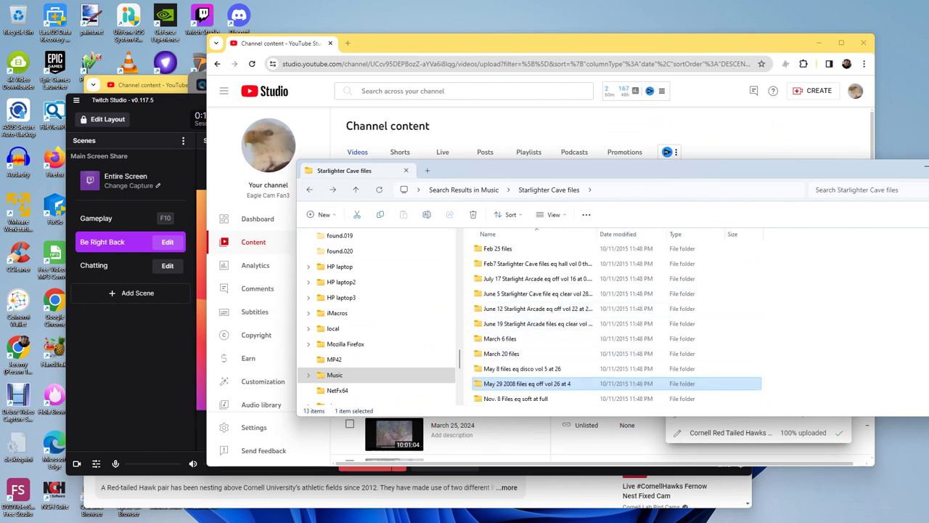
# Step: Go back to Music, scroll through it, enlarge the window, then go up to My Passport WD (H:)
pyautogui.hotkey('alt', 'Left')
pyautogui.hotkey('alt', 'Left')
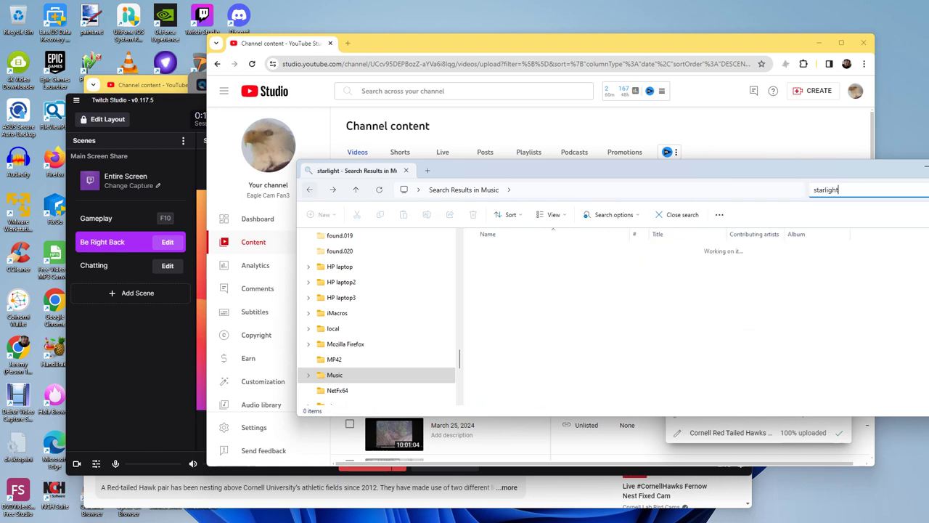
pyautogui.scroll(-20, 508, 324)
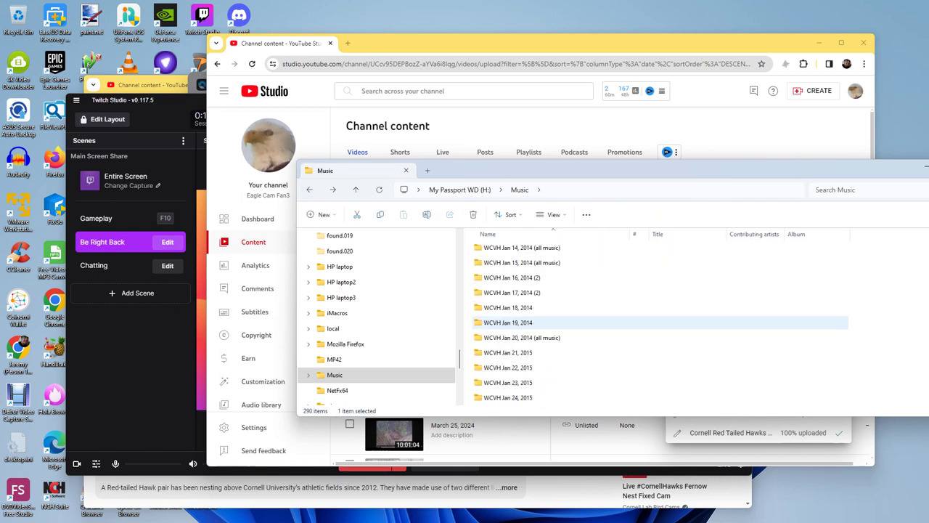
pyautogui.scroll(-20, 508, 322)
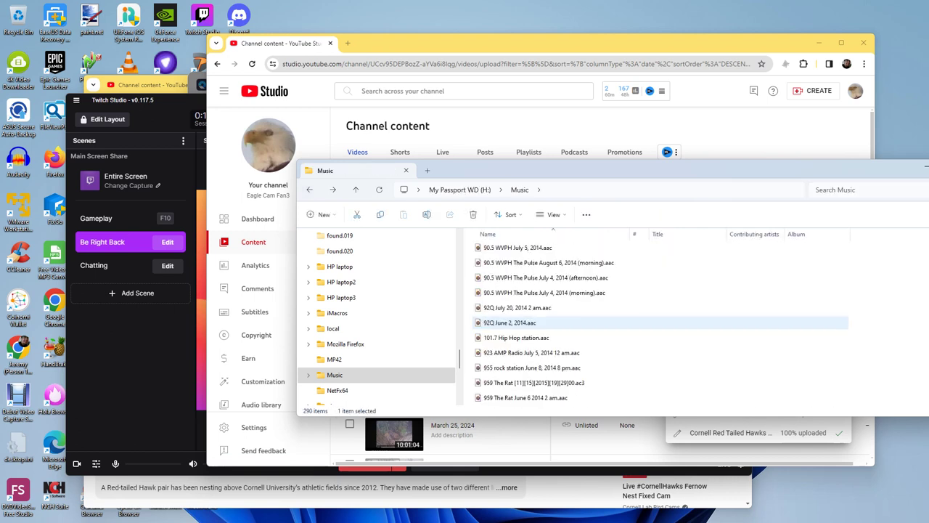
pyautogui.scroll(-20, 508, 322)
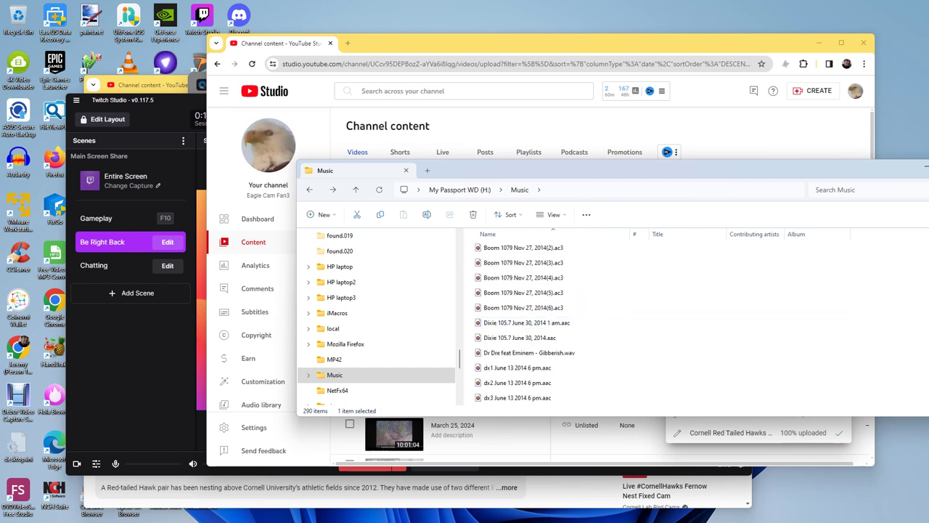
pyautogui.scroll(-2, 508, 322)
pyautogui.moveTo(581, 170); pyautogui.dragTo(467, 114)
pyautogui.scroll(-20, 509, 290)
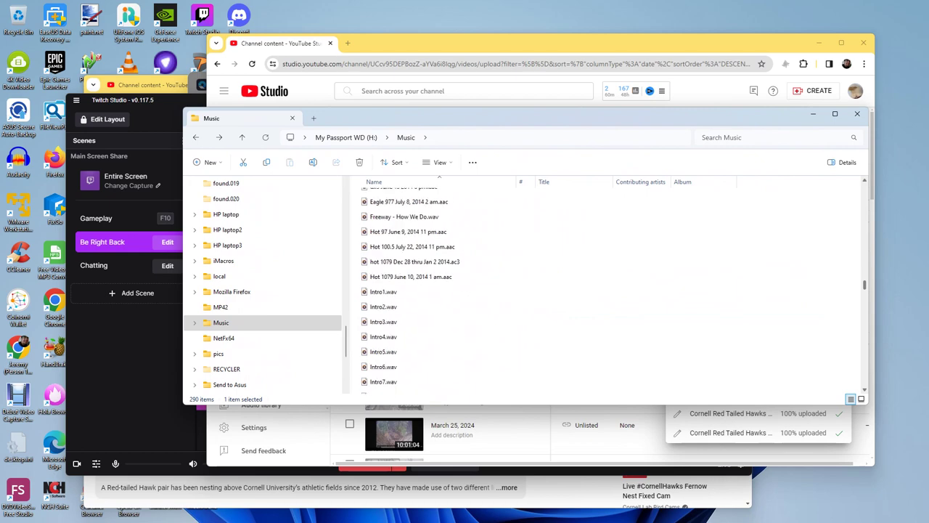
pyautogui.scroll(-3, 508, 326)
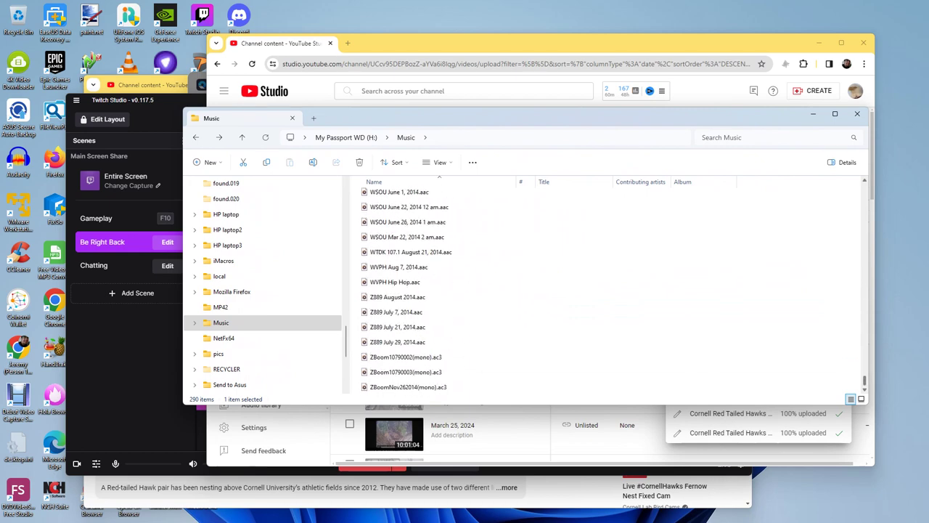
pyautogui.hotkey('alt', 'Up')
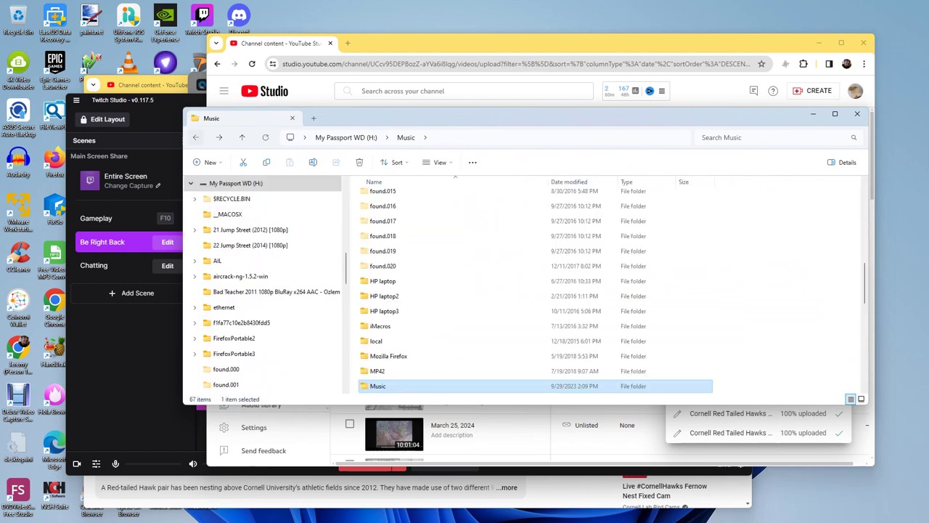
pyautogui.scroll(-8, 436, 327)
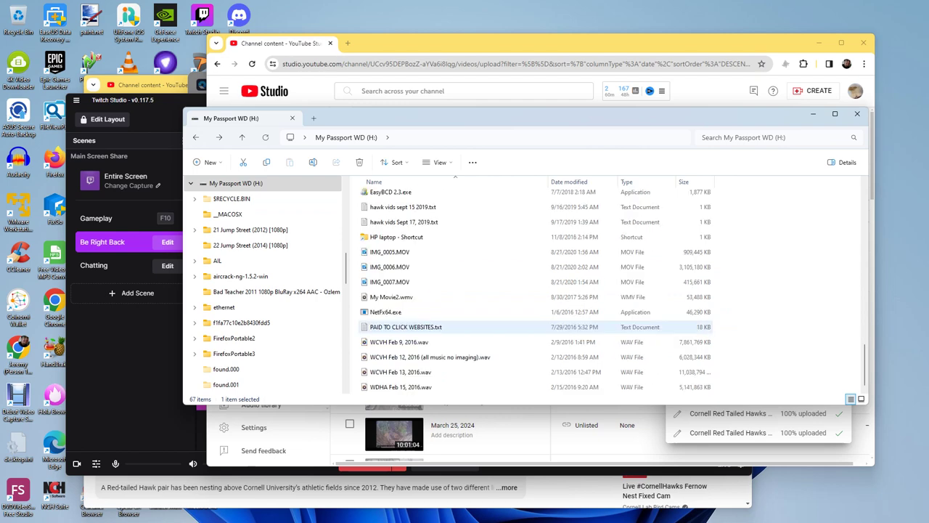
pyautogui.press('Up')
pyautogui.press('Up')
pyautogui.press('Up')
pyautogui.press('Up')
pyautogui.press('Up')
pyautogui.press('Up')
pyautogui.press('Up')
pyautogui.press('Up')
pyautogui.press('Up')
pyautogui.press('Up')
pyautogui.press('Up')
pyautogui.press('Up')
pyautogui.press('Up')
pyautogui.press('Up')
pyautogui.press('Up')
pyautogui.press('Up')
pyautogui.press('Up')
pyautogui.press('Up')
pyautogui.press('Up')
pyautogui.press('Up')
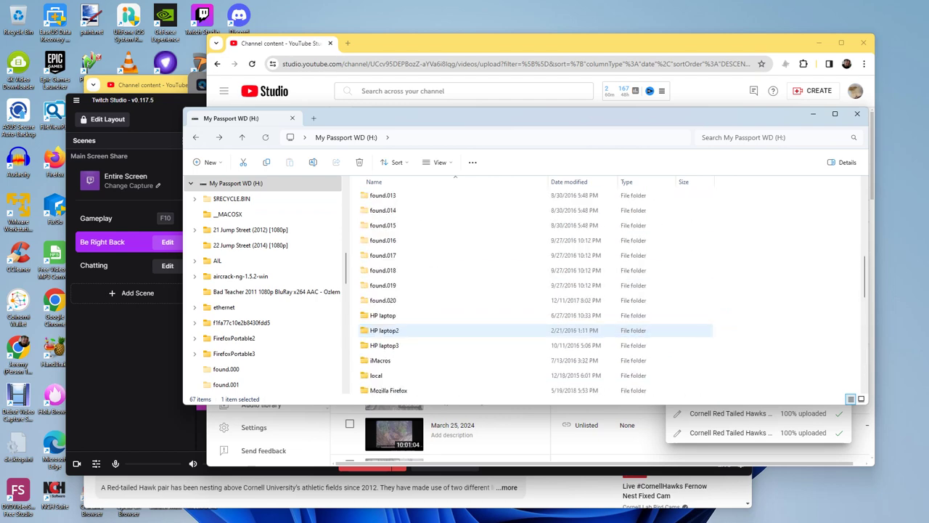
pyautogui.press('Down')
pyautogui.press('Down')
pyautogui.press('Down')
pyautogui.press('Down')
pyautogui.press('Down')
pyautogui.press('Down')
pyautogui.press('Down')
pyautogui.press('Down')
pyautogui.press('Down')
pyautogui.press('Down')
pyautogui.press('Down')
pyautogui.press('Down')
pyautogui.press('Down')
pyautogui.press('Down')
pyautogui.press('Up')
pyautogui.press('Return')
pyautogui.press('o')
pyautogui.press('p')
pyautogui.press('m')
pyautogui.press('d')
pyautogui.press('d')
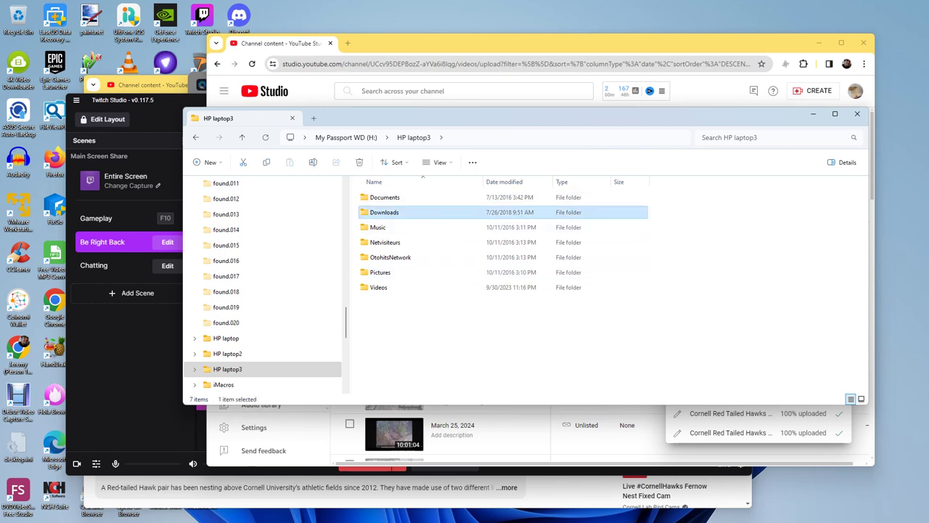
pyautogui.press('Return')
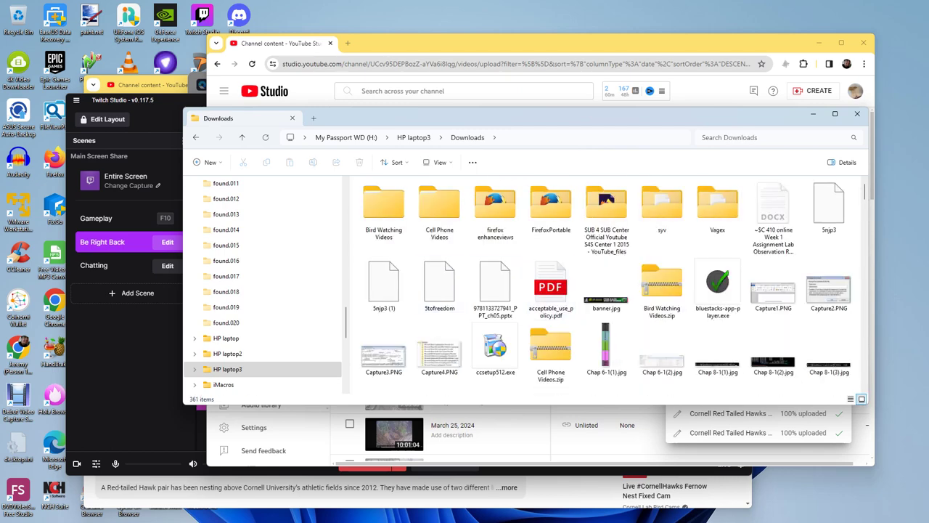
pyautogui.click(661, 320)
pyautogui.scroll(-15, 661, 320)
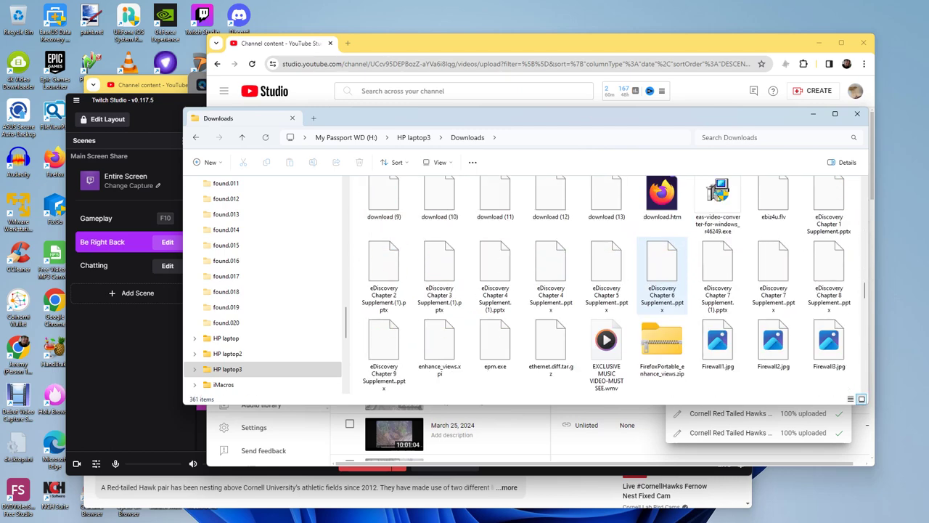
pyautogui.scroll(-20, 662, 320)
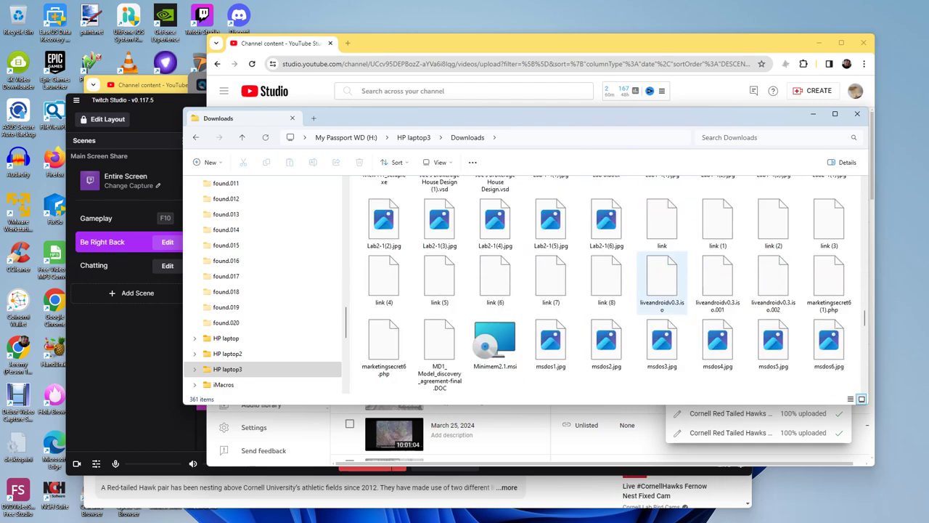
pyautogui.scroll(-10, 662, 320)
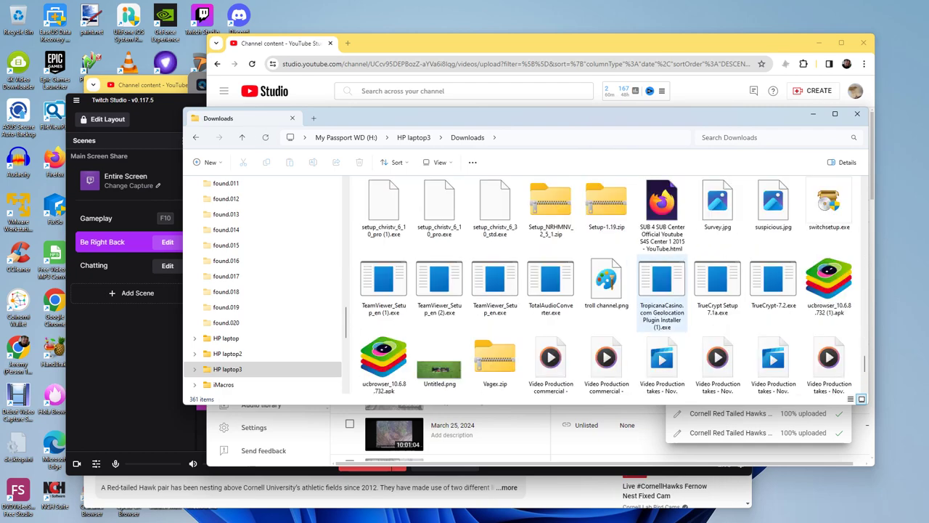
pyautogui.scroll(6, 661, 290)
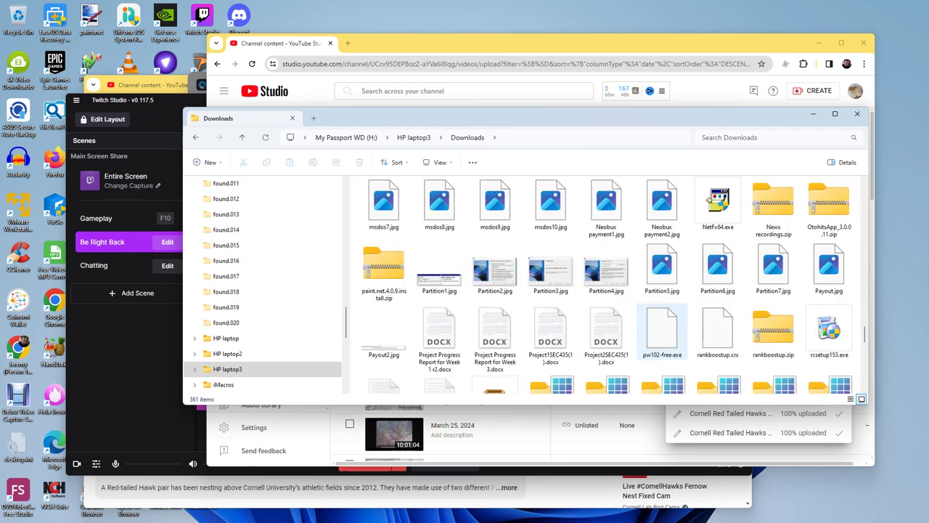
pyautogui.scroll(-2, 662, 290)
pyautogui.scroll(3, 661, 311)
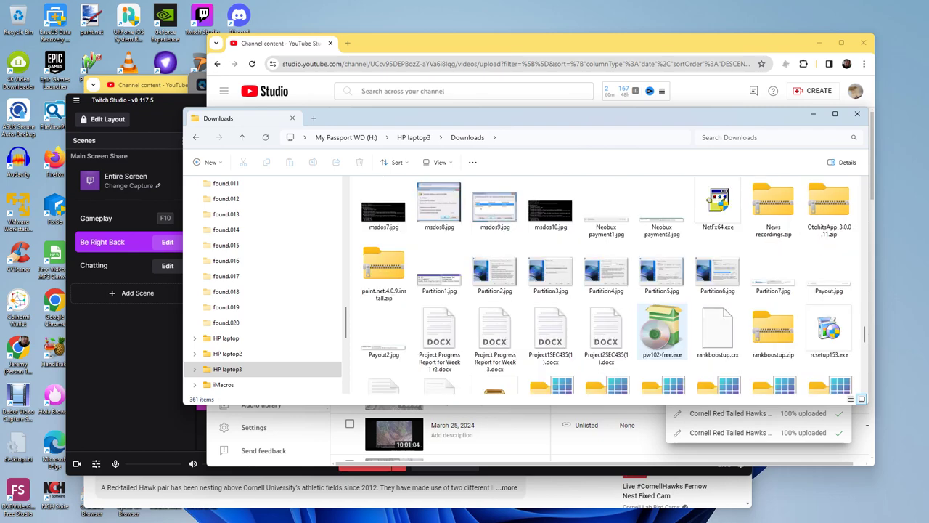
pyautogui.scroll(20, 662, 327)
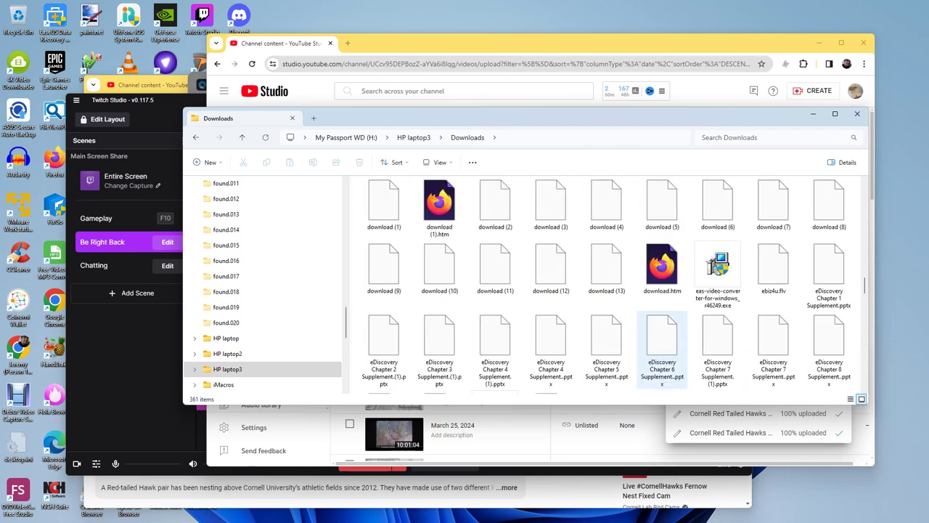
pyautogui.scroll(10, 661, 326)
pyautogui.scroll(10, 261, 323)
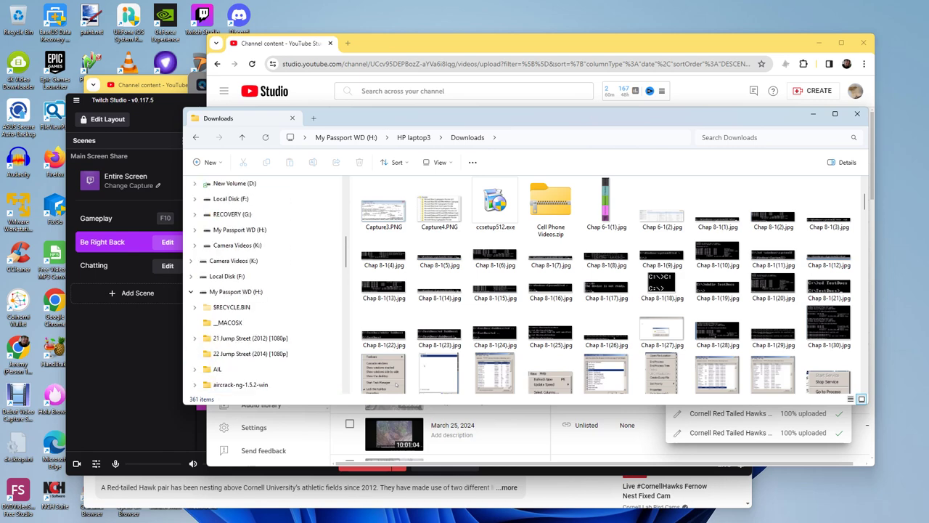
# Step: Open Local Disk (F:) and start a file-name search for 'st'
pyautogui.click(227, 276)
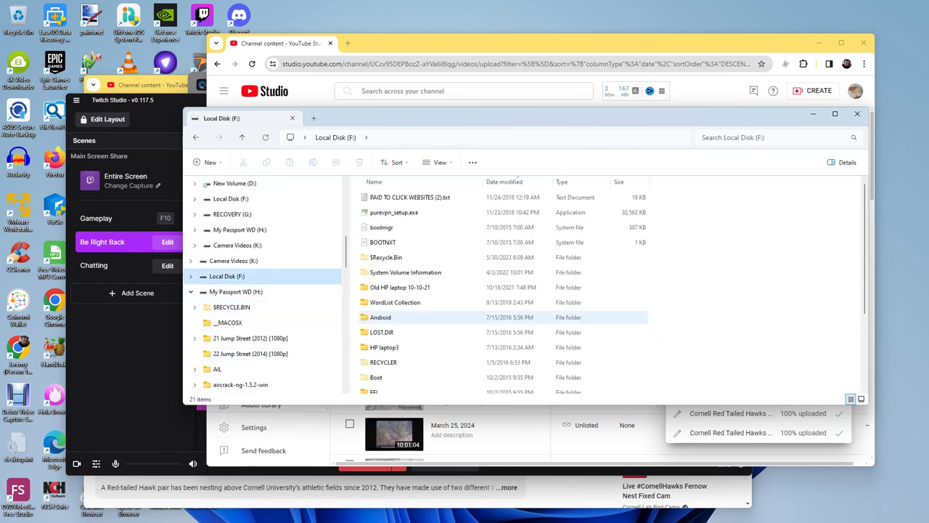
pyautogui.scroll(-3, 435, 318)
pyautogui.scroll(3, 436, 317)
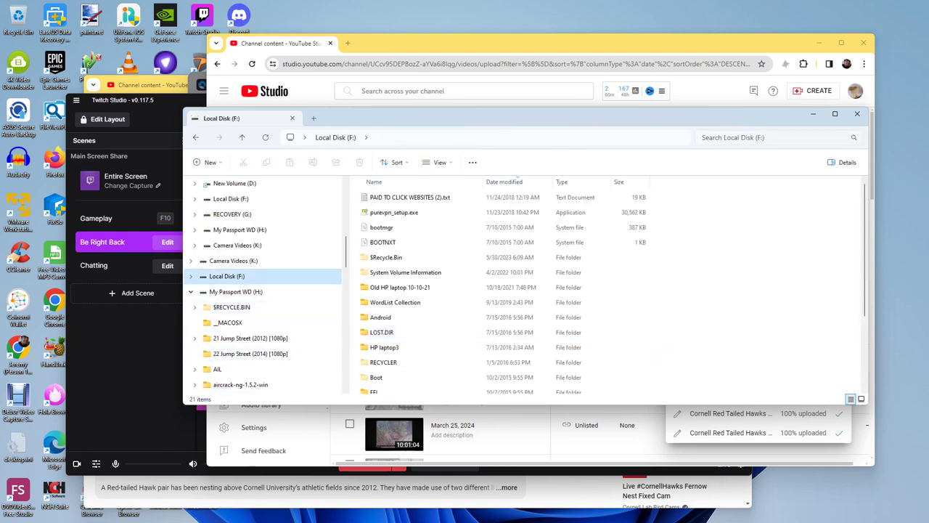
pyautogui.click(762, 138)
pyautogui.write('star')
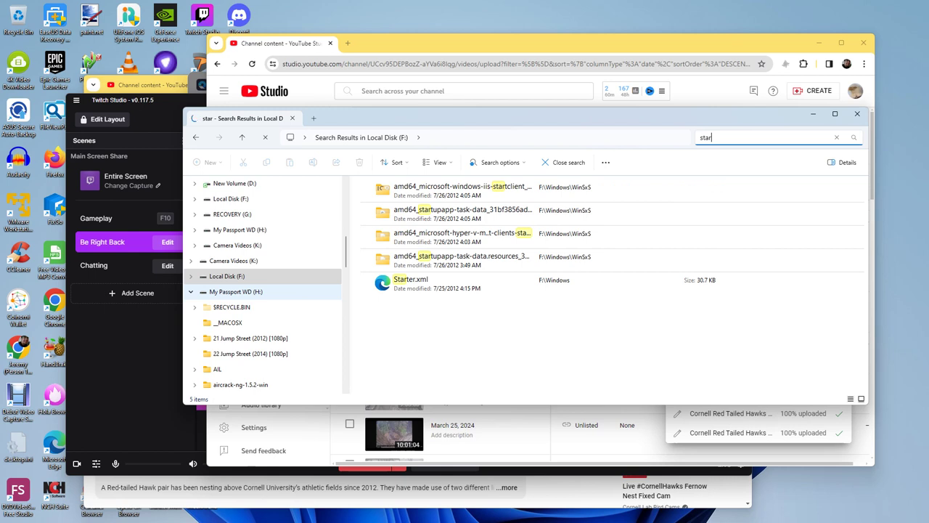
# Step: Search My Passport WD (H:) for 'star', then return to Twitch Studio
pyautogui.click(236, 291)
pyautogui.write('st')
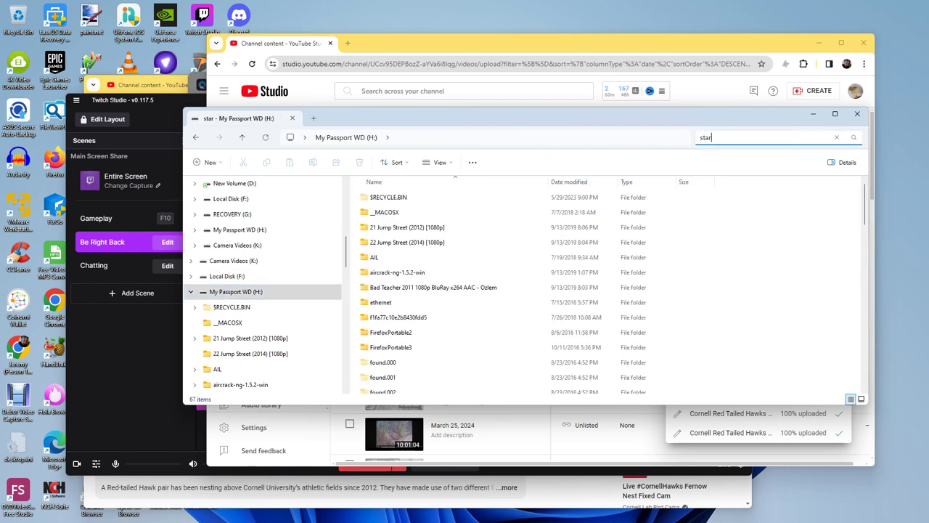
pyautogui.write('ar')
pyautogui.press('Return')
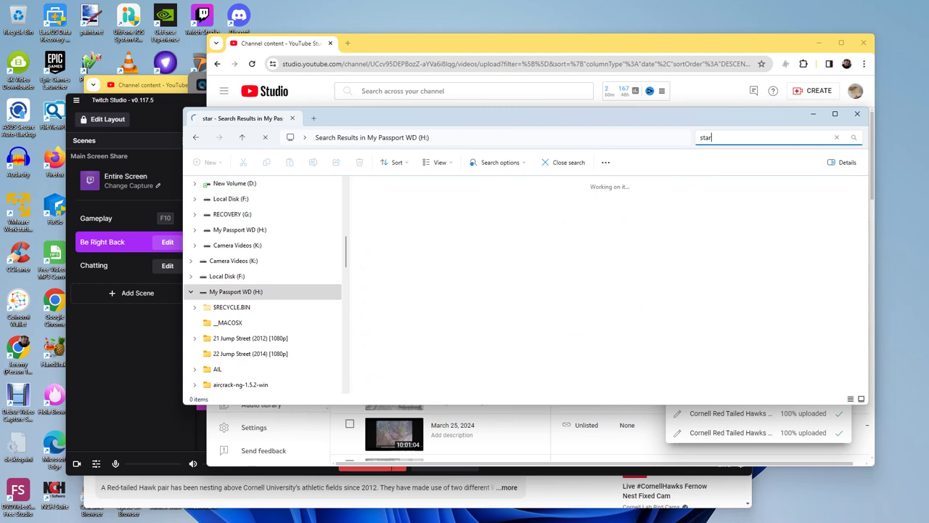
pyautogui.hotkey('alt', 'Tab')
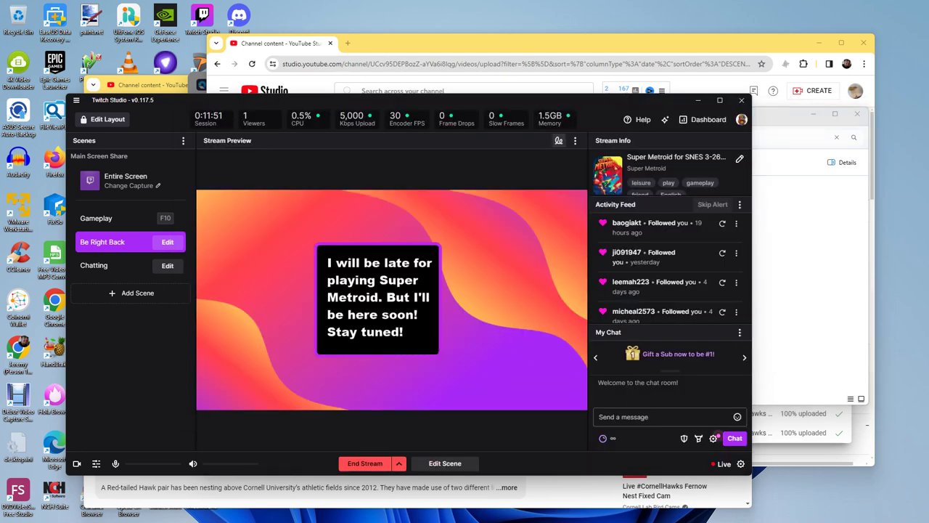
# Step: Move Twitch Studio aside and check Wondershare Repairit's saving progress before returning to the search
pyautogui.moveTo(499, 103); pyautogui.dragTo(458, 217)
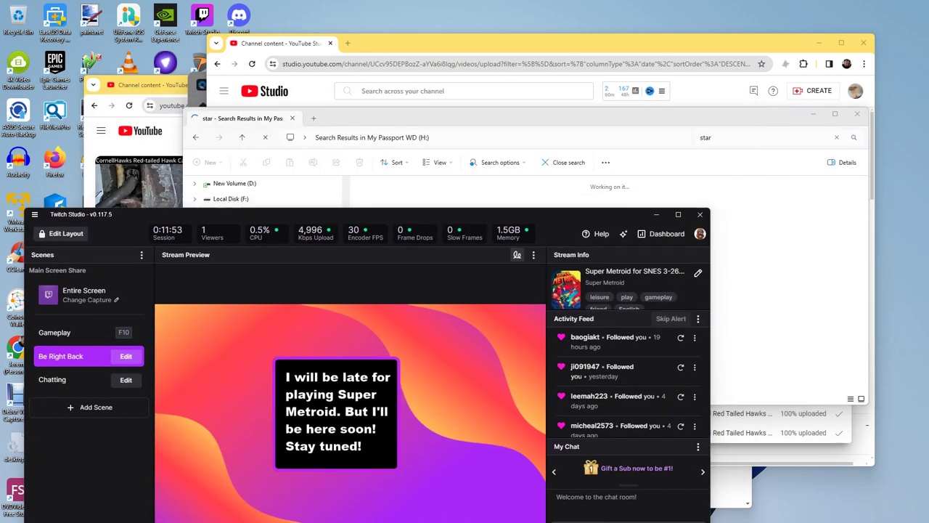
pyautogui.moveTo(472, 118); pyautogui.dragTo(434, 115)
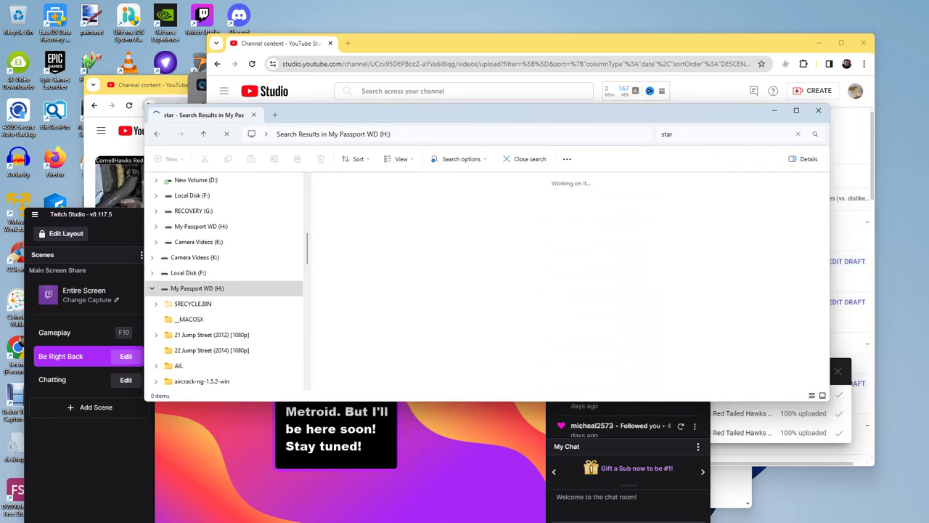
pyautogui.moveTo(624, 511)
pyautogui.click(624, 465)
pyautogui.hotkey('alt', 'Tab')
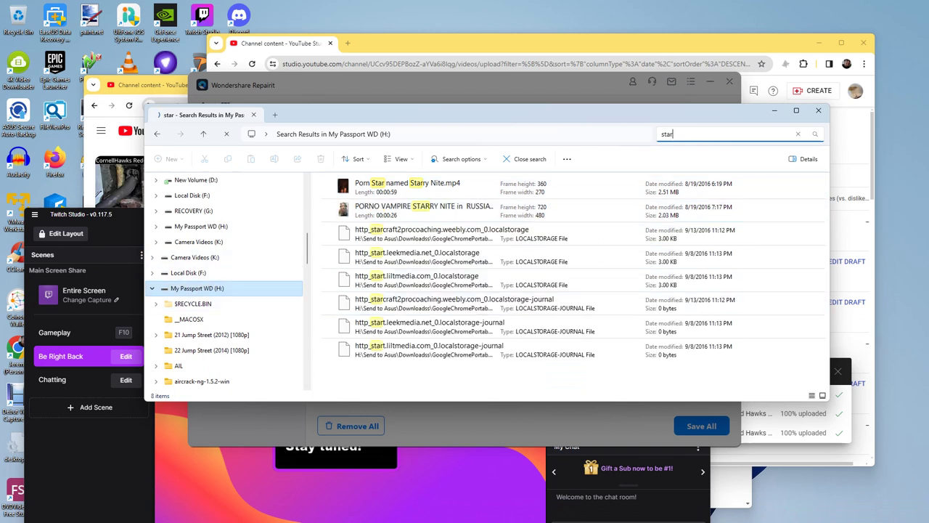
# Step: Select a result and look through the 'star' search results
pyautogui.click(418, 279)
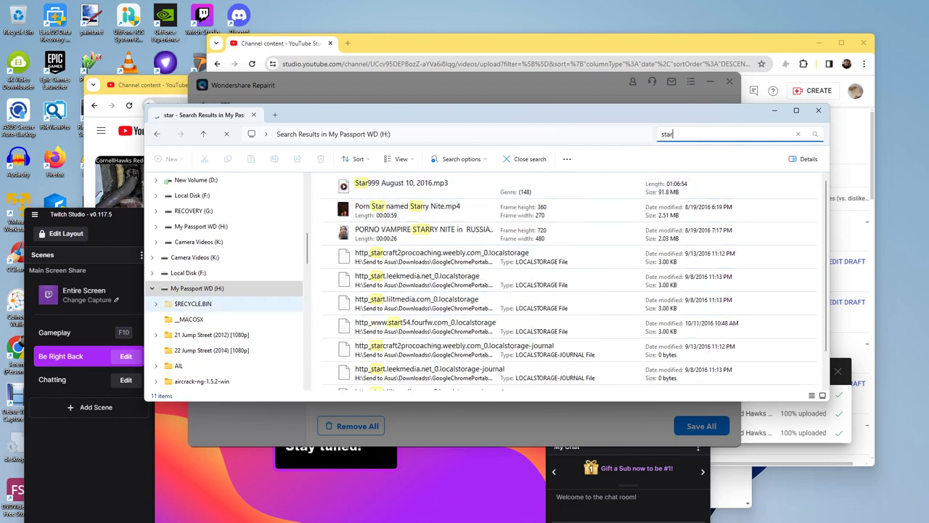
pyautogui.scroll(-5, 218, 319)
pyautogui.scroll(-5, 218, 319)
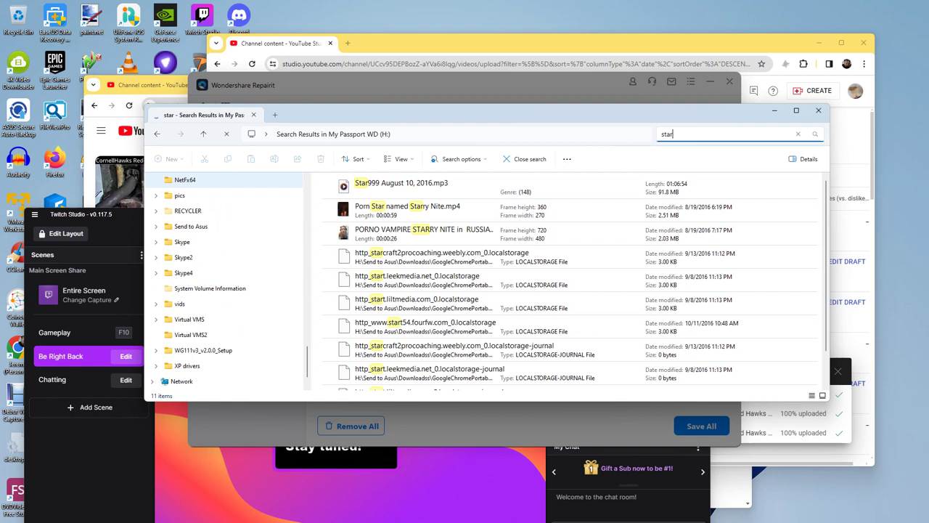
pyautogui.scroll(8, 217, 319)
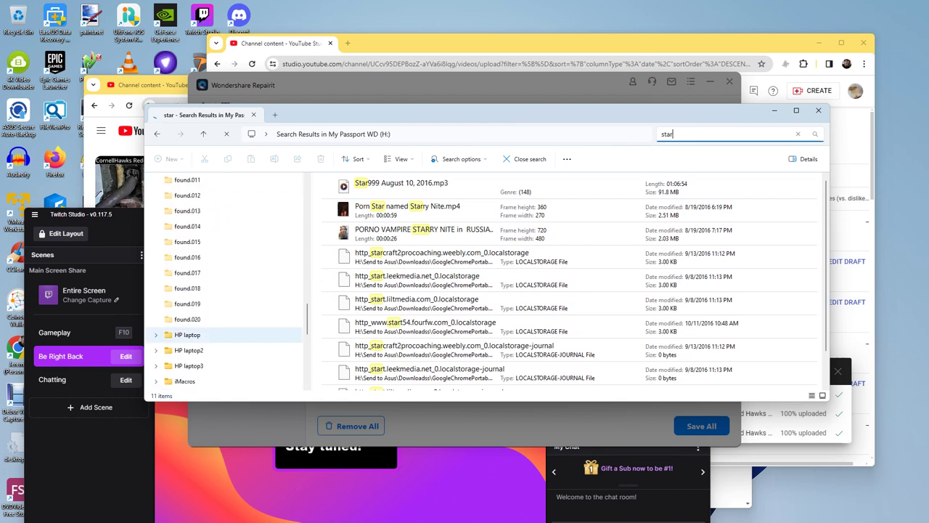
pyautogui.scroll(5, 218, 319)
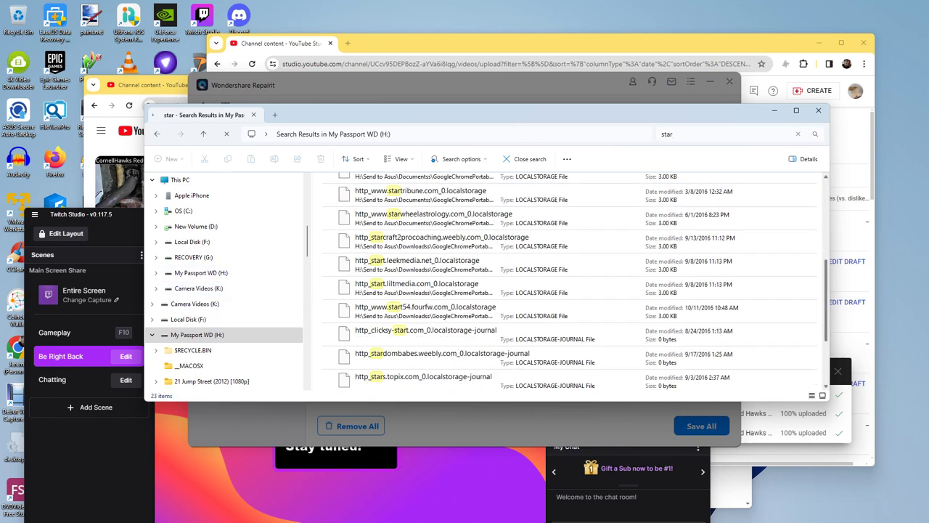
# Step: On Local Disk (F:), check HP laptop3, then open Old HP laptop 10-10-21 and its pic folder
pyautogui.click(188, 319)
pyautogui.scroll(-3, 392, 308)
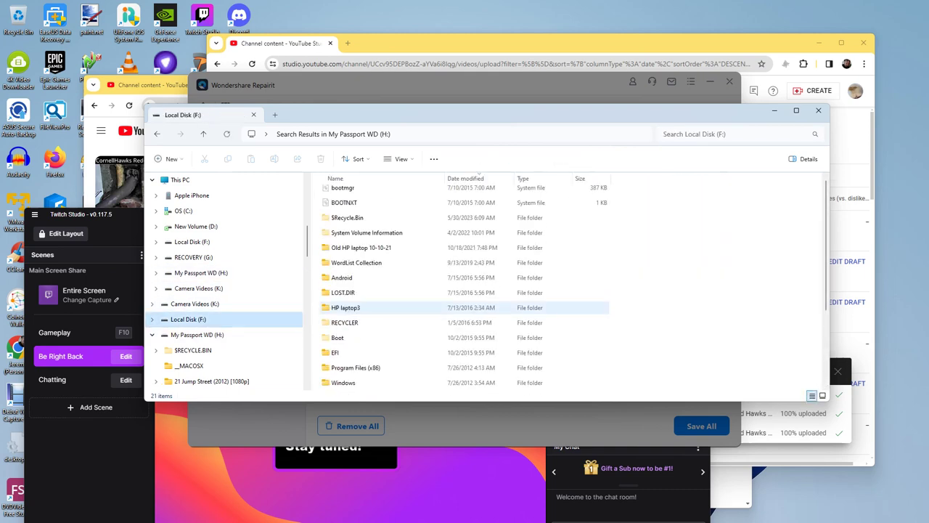
pyautogui.scroll(1, 392, 309)
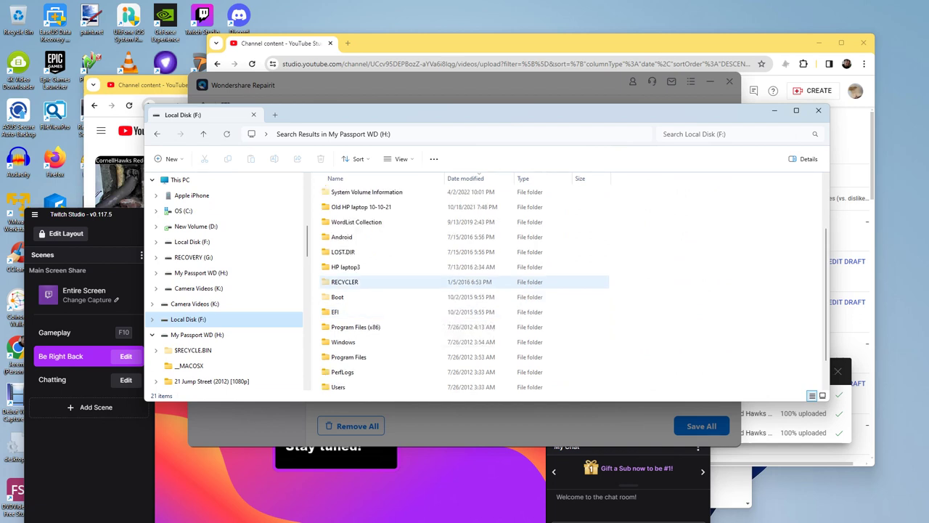
pyautogui.doubleClick(347, 266)
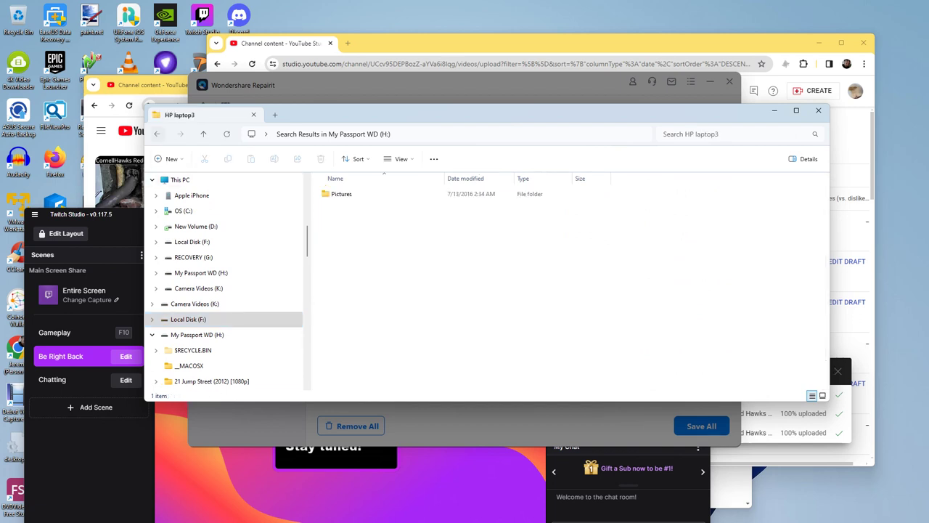
pyautogui.hotkey('alt', 'Left')
pyautogui.doubleClick(378, 283)
pyautogui.doubleClick(334, 194)
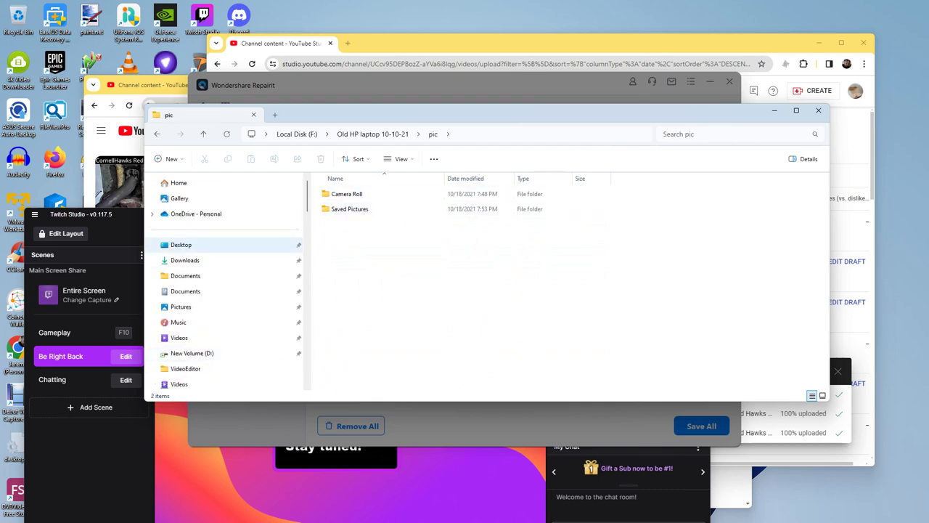
# Step: Browse both Documents folders, including the 53-item one, then go to Pictures
pyautogui.click(185, 275)
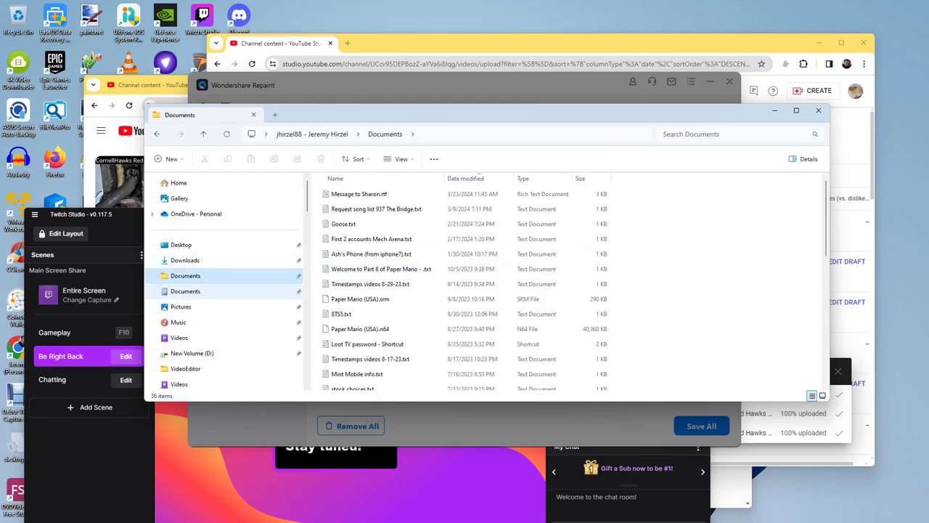
pyautogui.click(185, 290)
pyautogui.scroll(-12, 378, 308)
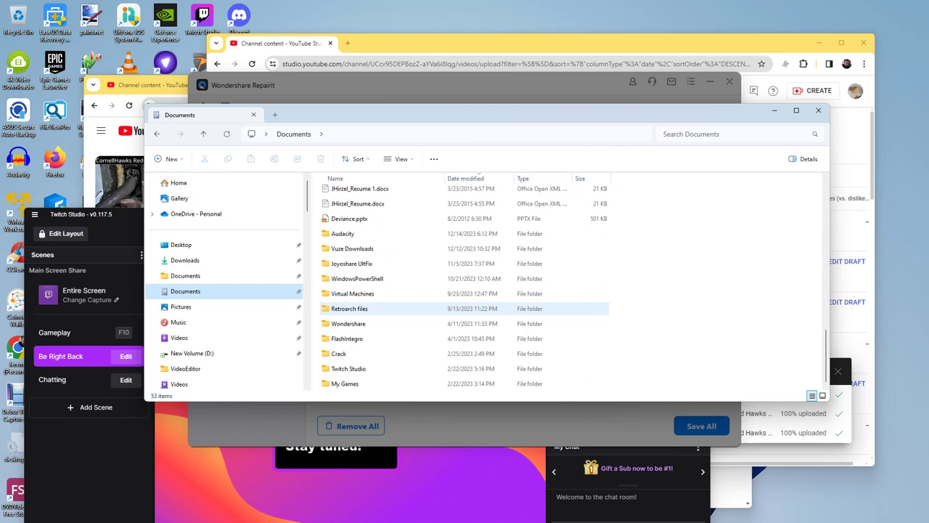
pyautogui.scroll(12, 378, 311)
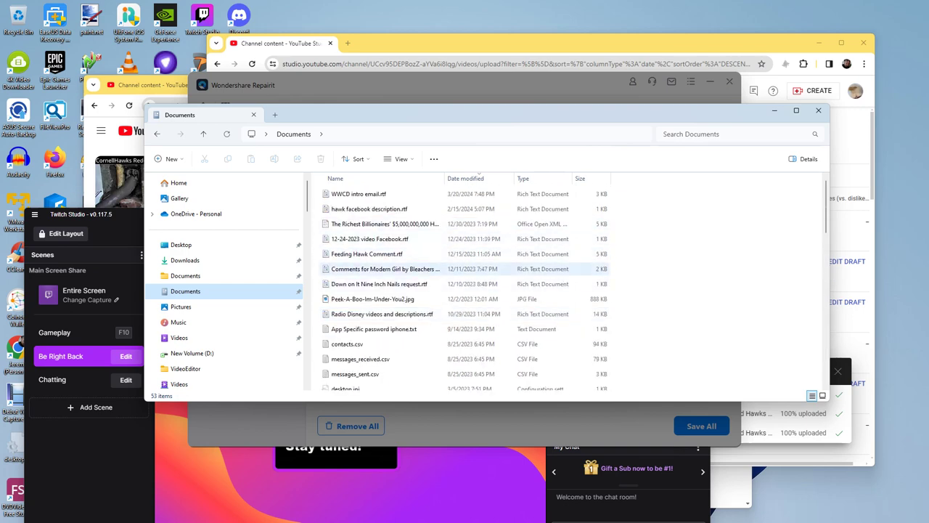
pyautogui.scroll(-12, 393, 311)
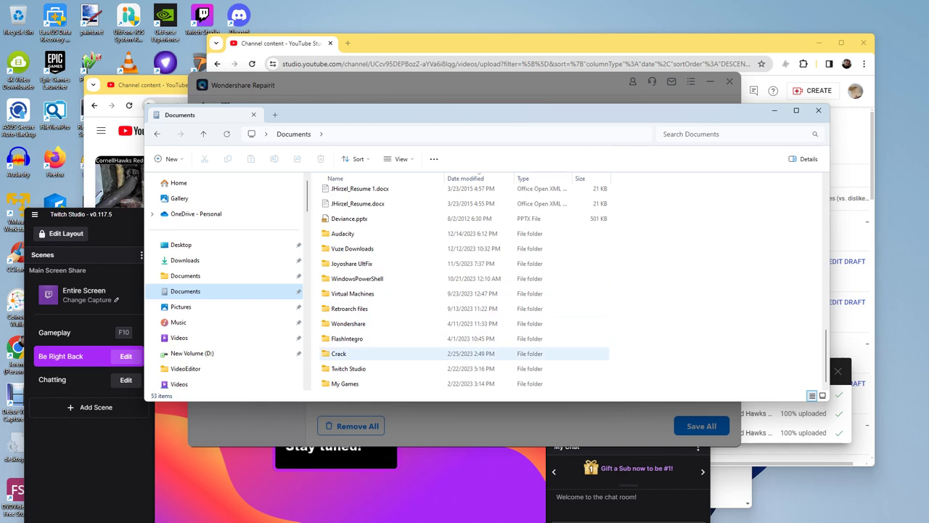
pyautogui.click(181, 306)
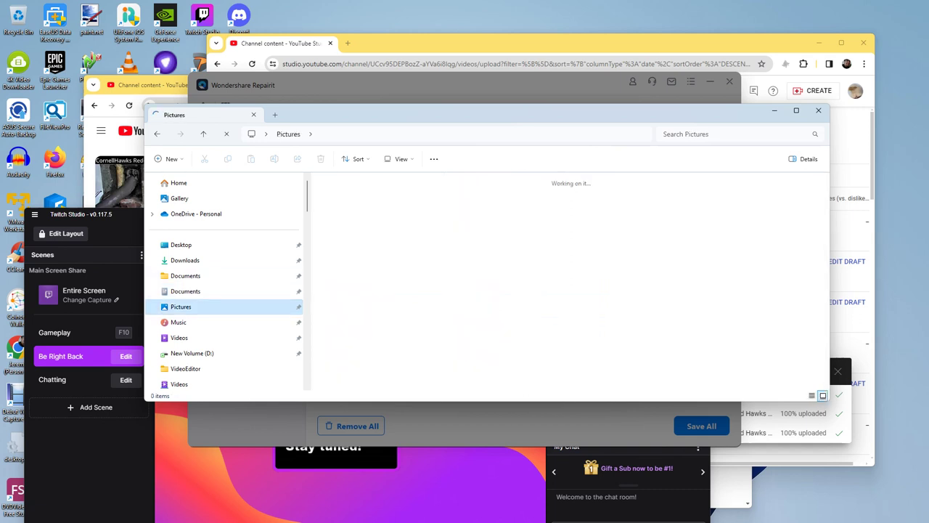
# Step: Drag the YouTube Studio window aside and bring the Pictures folder forward to scroll its files
pyautogui.moveTo(561, 511)
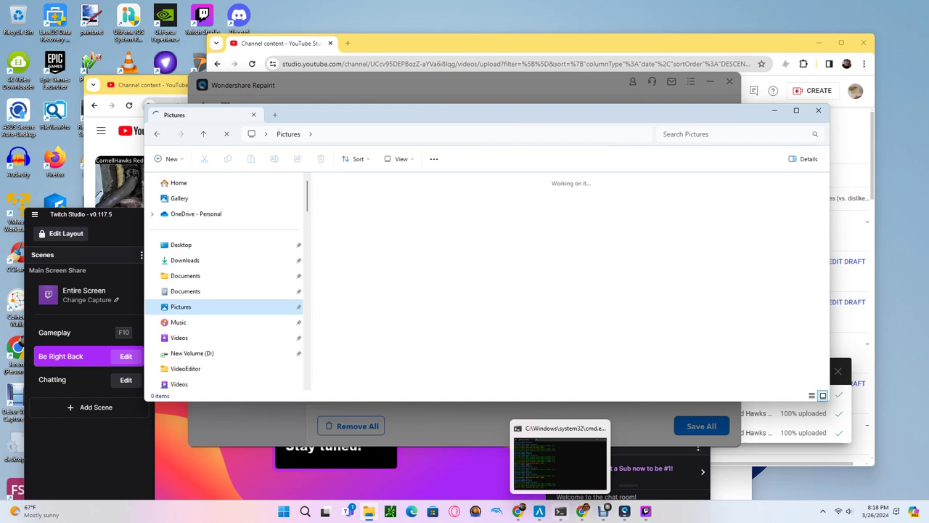
pyautogui.click(518, 512)
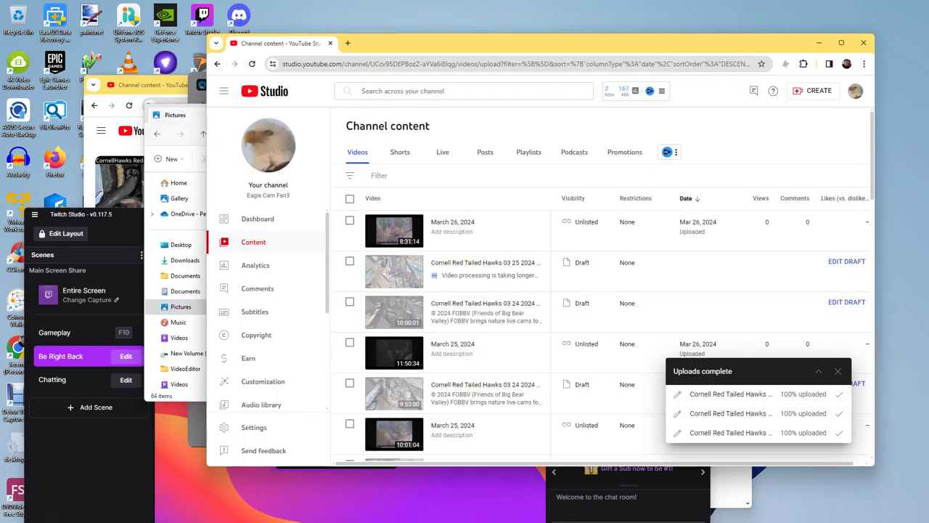
pyautogui.moveTo(509, 43); pyautogui.dragTo(673, 255)
pyautogui.click(363, 115)
pyautogui.moveTo(363, 115); pyautogui.dragTo(344, 111)
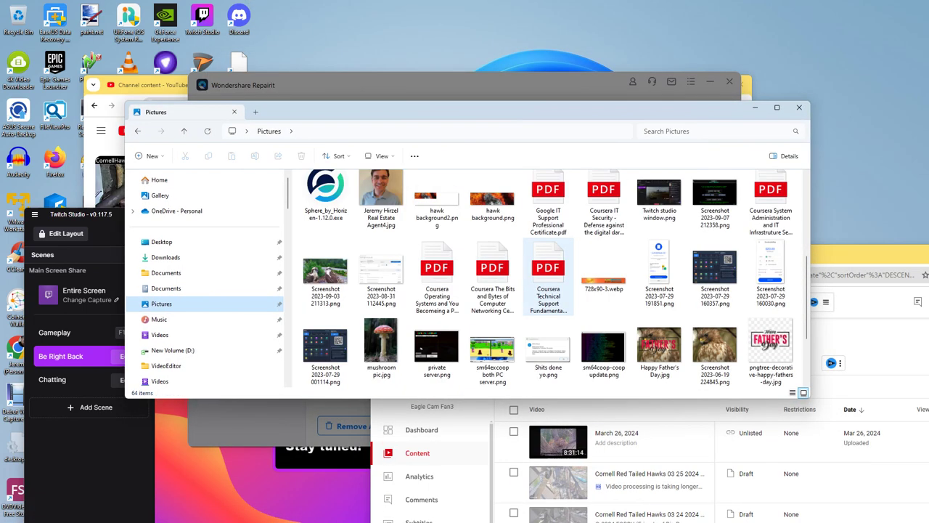
pyautogui.scroll(-2, 545, 279)
pyautogui.scroll(5, 548, 287)
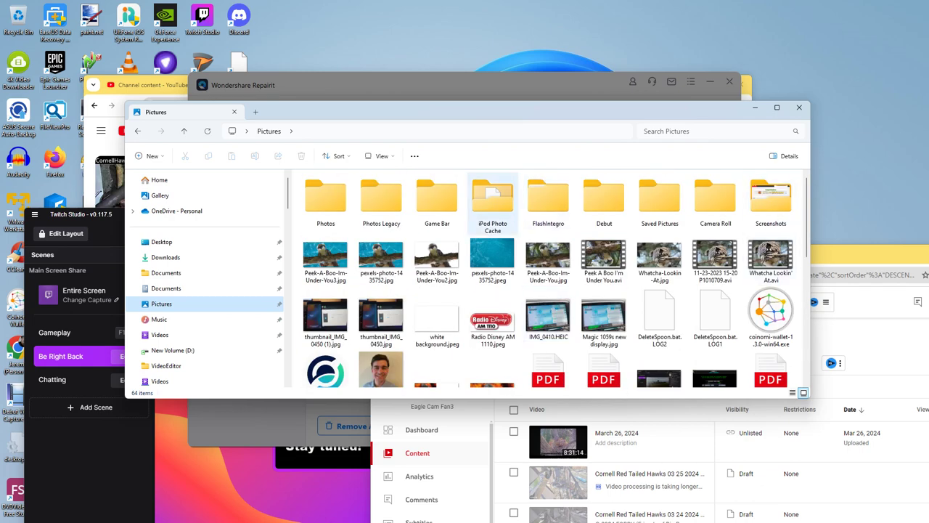
pyautogui.scroll(-1, 203, 317)
# Step: Open the 126-item Music folder and check the music analog subfolder
pyautogui.click(159, 269)
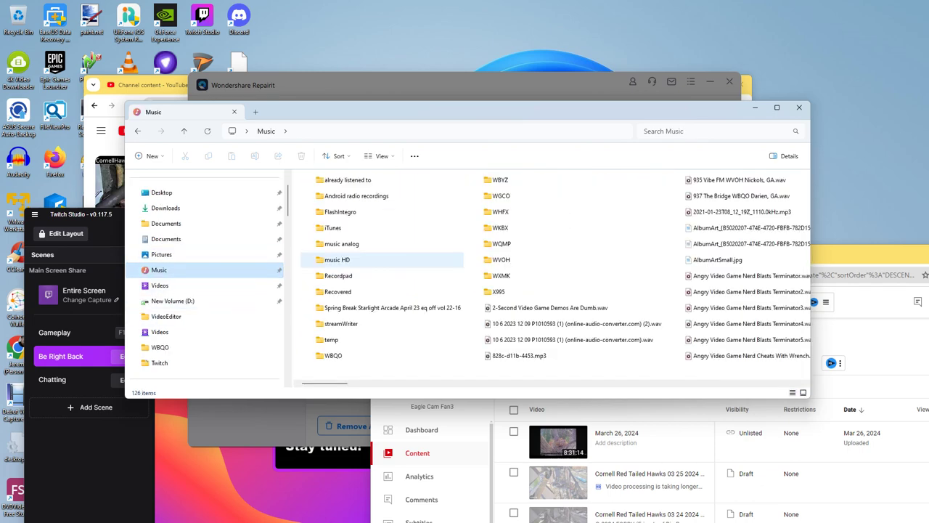
pyautogui.scroll(-10, 378, 291)
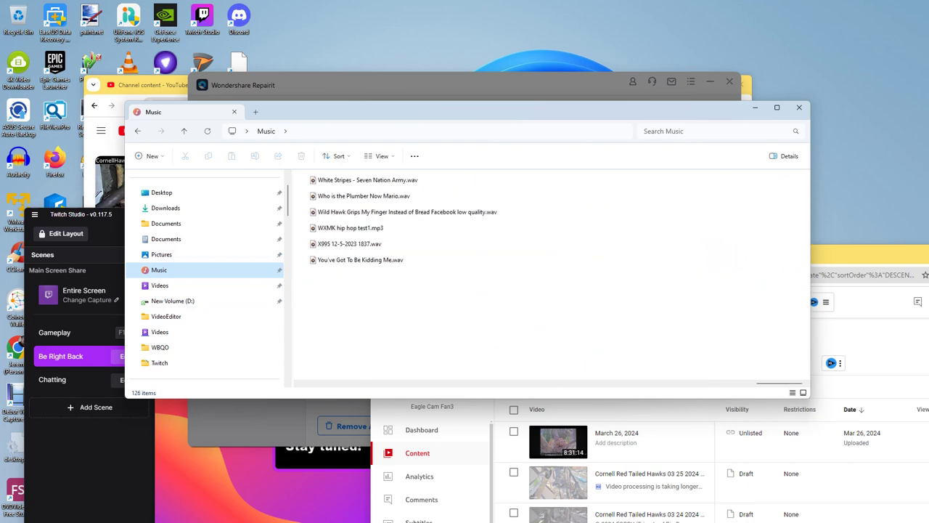
pyautogui.scroll(10, 377, 292)
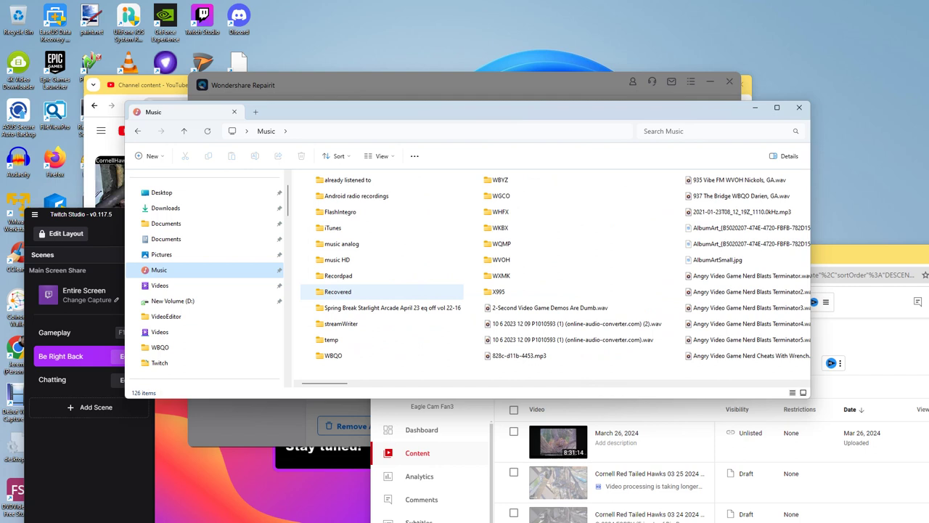
pyautogui.doubleClick(341, 244)
pyautogui.scroll(-2, 363, 319)
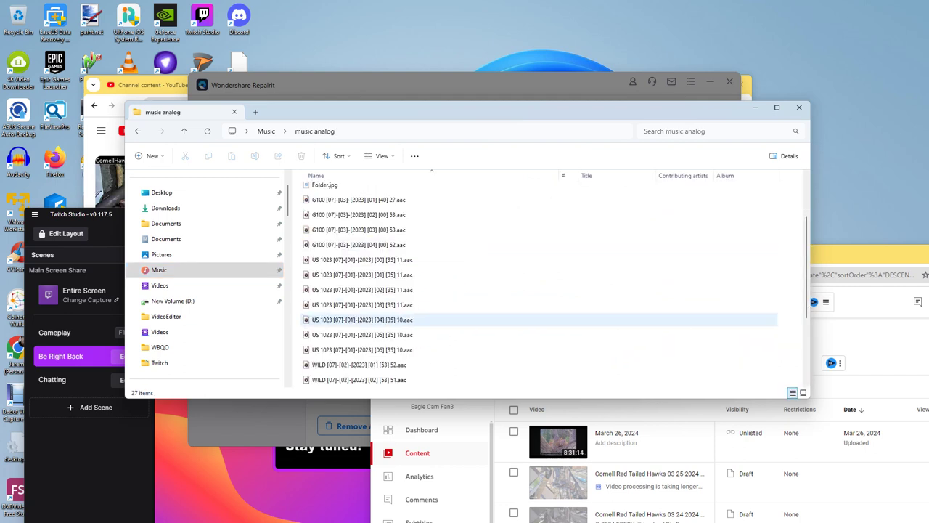
pyautogui.press('F5')
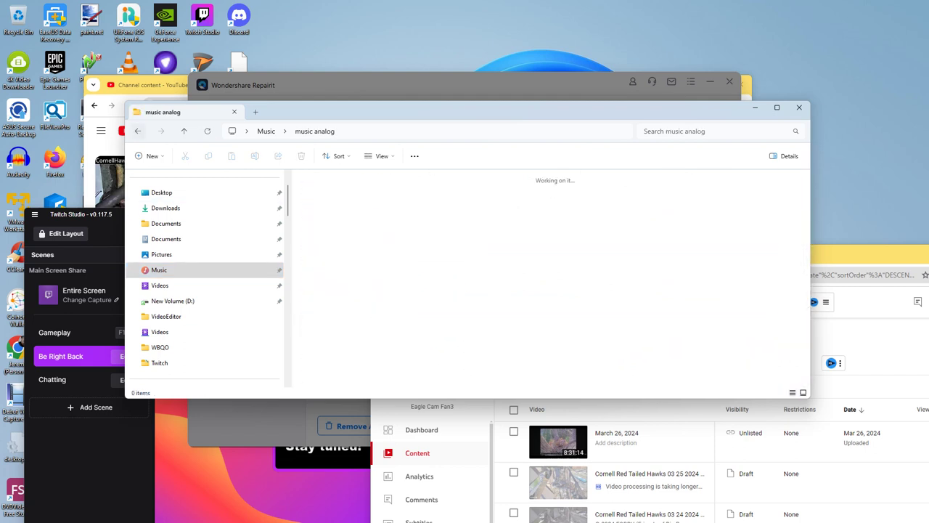
pyautogui.hotkey('alt', 'Left')
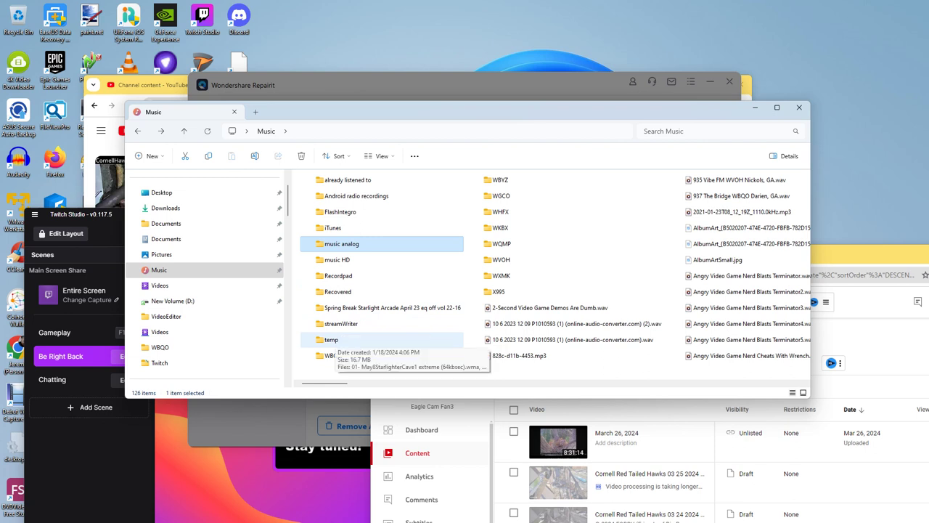
# Step: Check the temp, Android radio recordings and already listened to folders, then back out
pyautogui.doubleClick(331, 340)
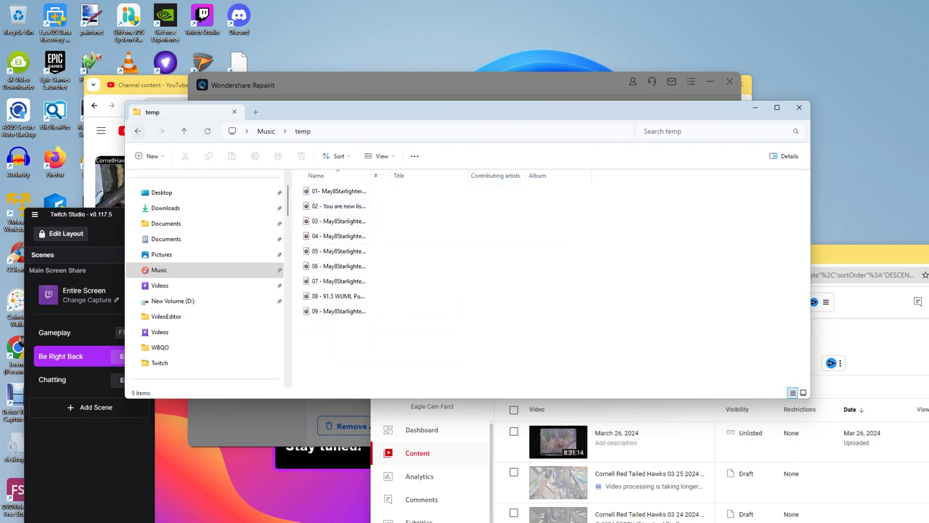
pyautogui.hotkey('alt', 'Left')
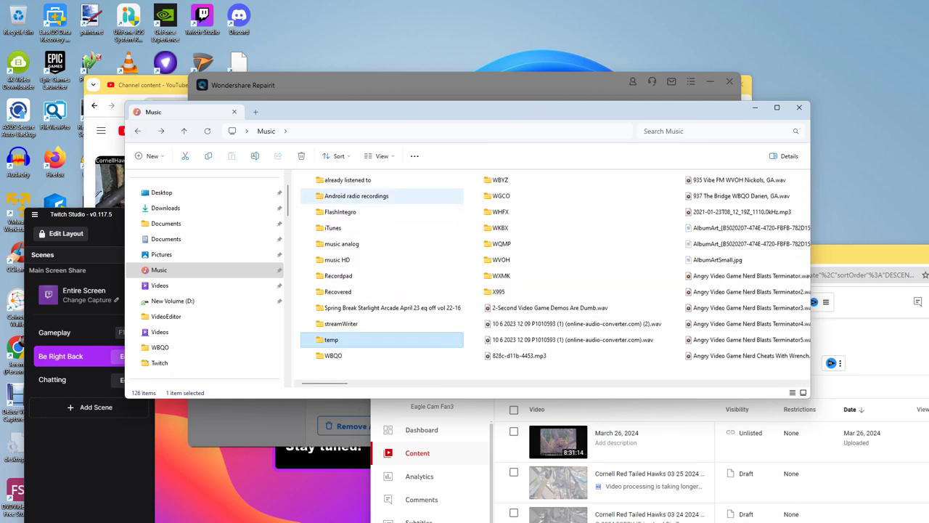
pyautogui.doubleClick(357, 195)
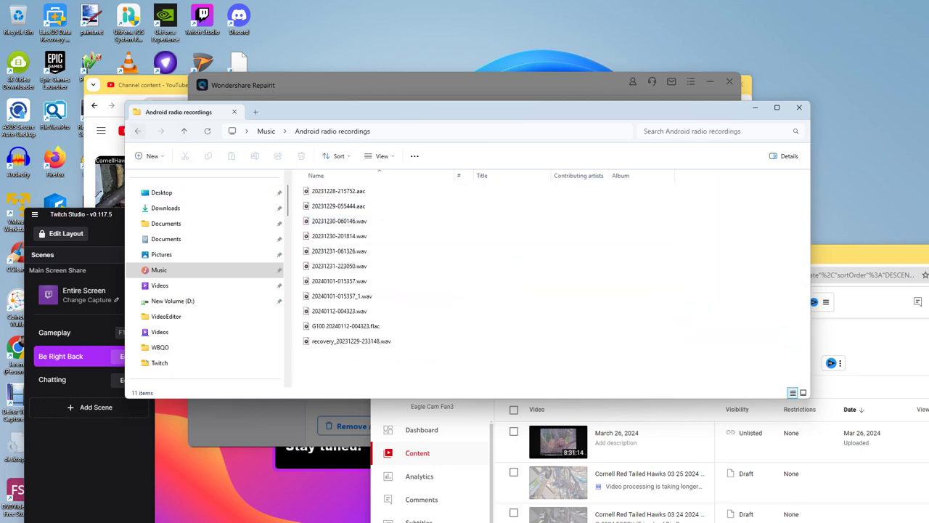
pyautogui.hotkey('alt', 'Left')
pyautogui.doubleClick(357, 181)
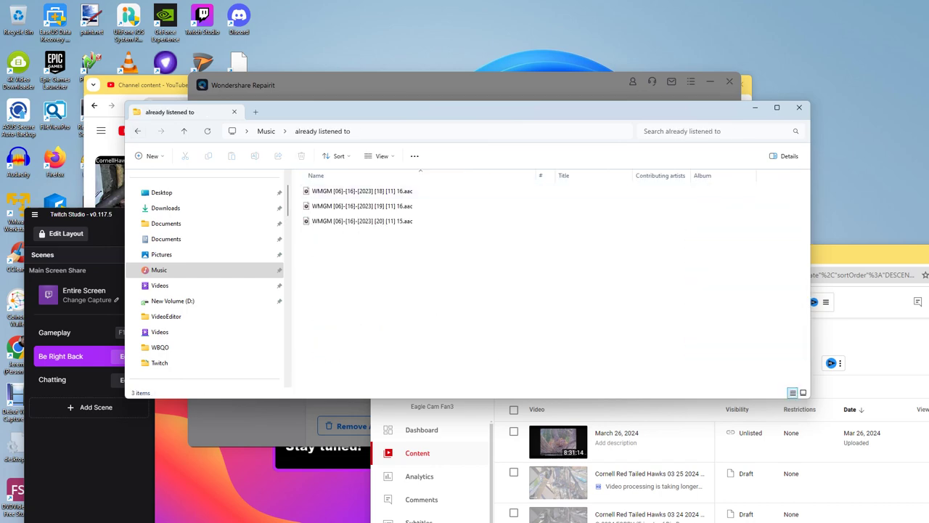
pyautogui.hotkey('alt', 'Left')
pyautogui.hotkey('alt', 'Left')
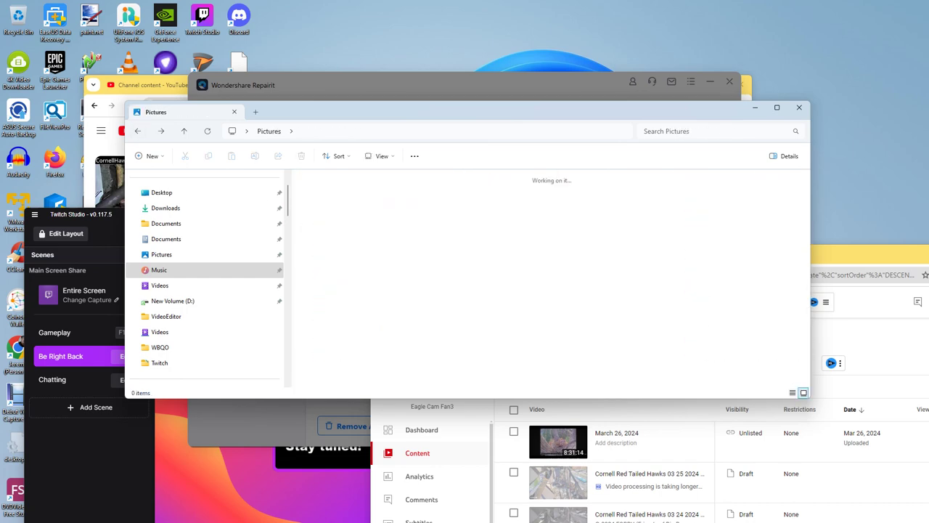
# Step: Review the 64-item Pictures folder, then bring YouTube Studio's Channel content page forward
pyautogui.scroll(-10, 436, 290)
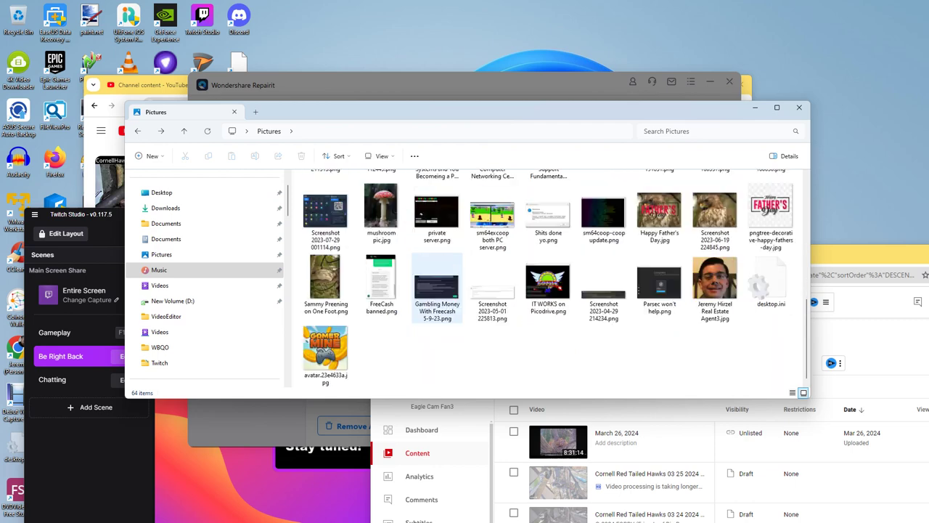
pyautogui.scroll(10, 437, 305)
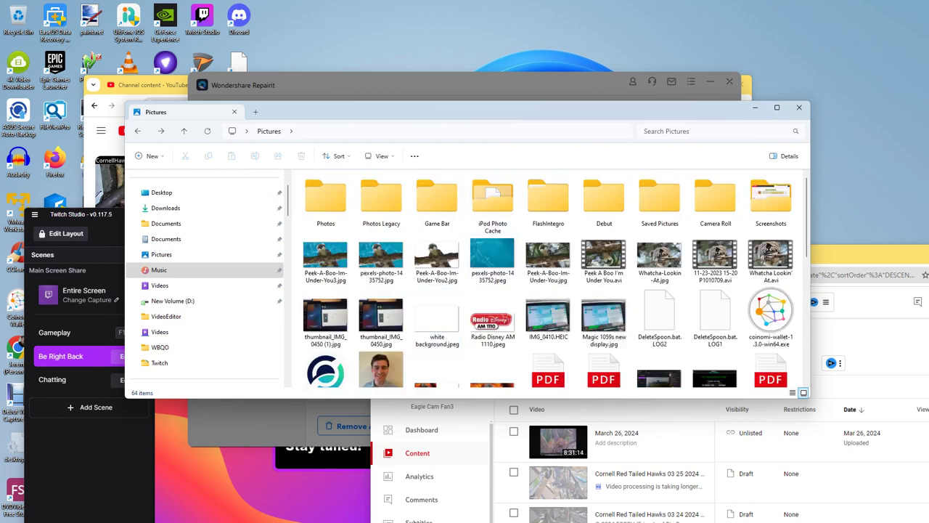
pyautogui.moveTo(506, 114)
pyautogui.mouseDown()
pyautogui.moveTo(614, 226)
pyautogui.moveTo(554, 155)
pyautogui.moveTo(514, 370)
pyautogui.moveTo(518, 135)
pyautogui.moveTo(510, 123)
pyautogui.mouseUp()
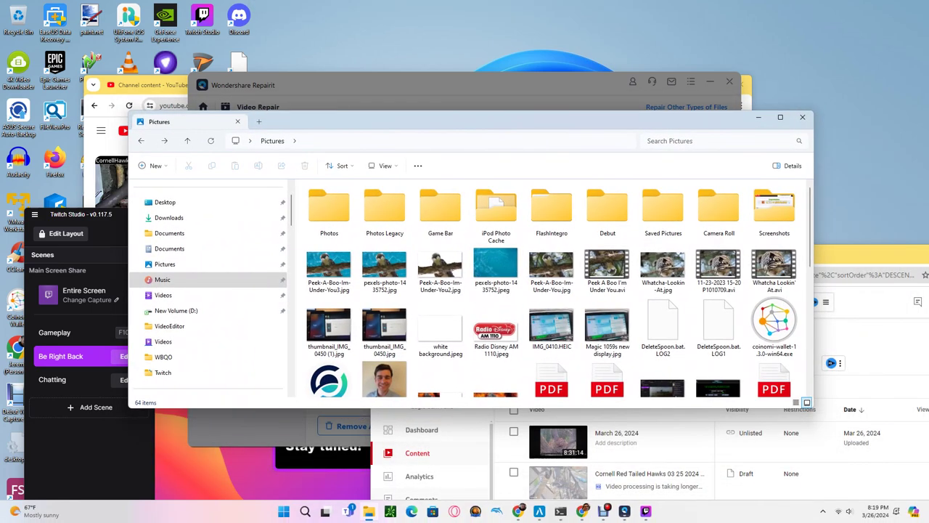
pyautogui.click(518, 512)
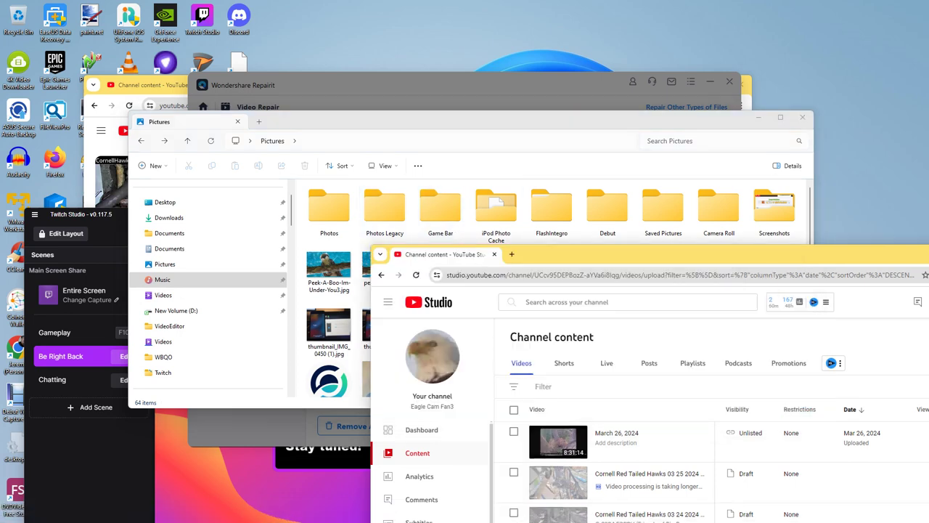
# Step: Load Outlook web mail (hotmail.com) in a new browser tab
pyautogui.hotkey('ctrl', 't')
pyautogui.write('hot')
pyautogui.press('Return')
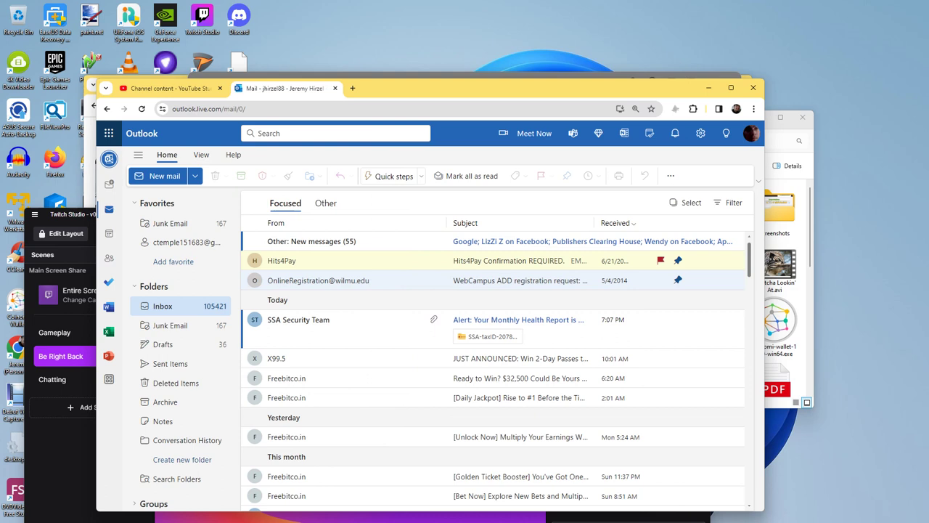
# Step: Paste a OneDrive link to open the 'Strong Language Ahead....mp4' video in Documents
pyautogui.hotkey('ctrl', 'l')
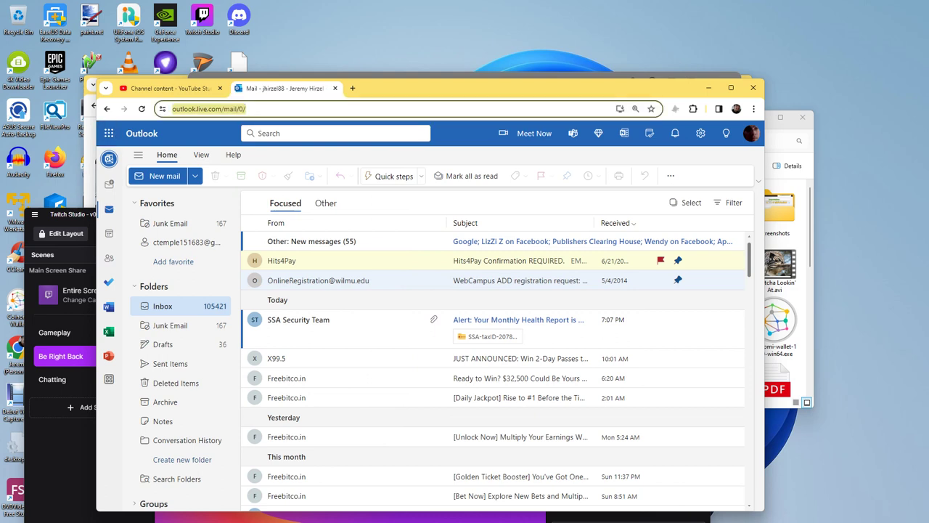
pyautogui.press('Return')
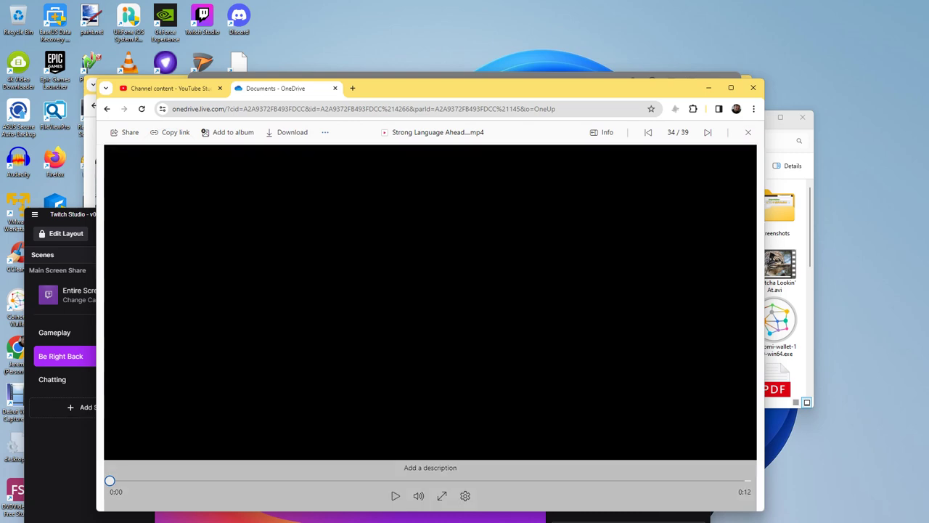
# Step: Close the video viewer, scroll OneDrive Documents, view Recent files, and dismiss the Photos welcome message
pyautogui.press('Escape')
pyautogui.scroll(-2, 436, 290)
pyautogui.scroll(-10, 436, 310)
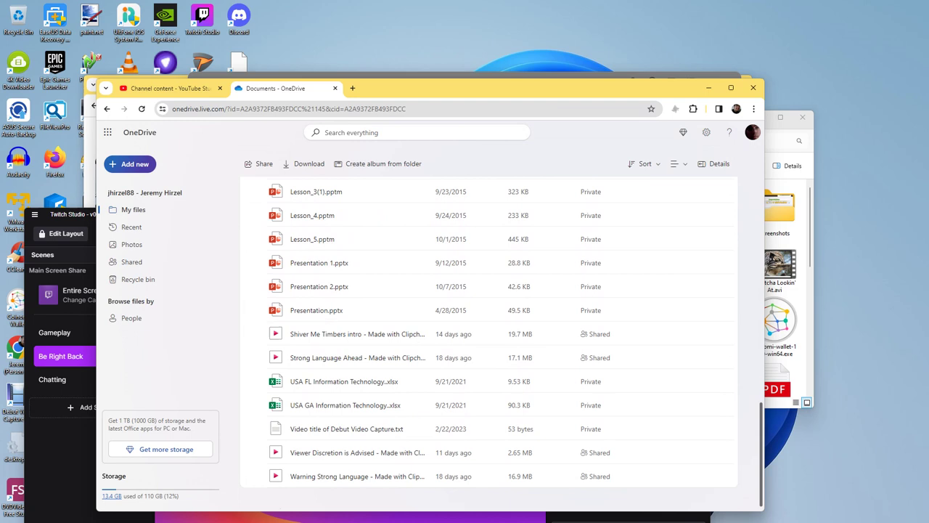
pyautogui.click(131, 227)
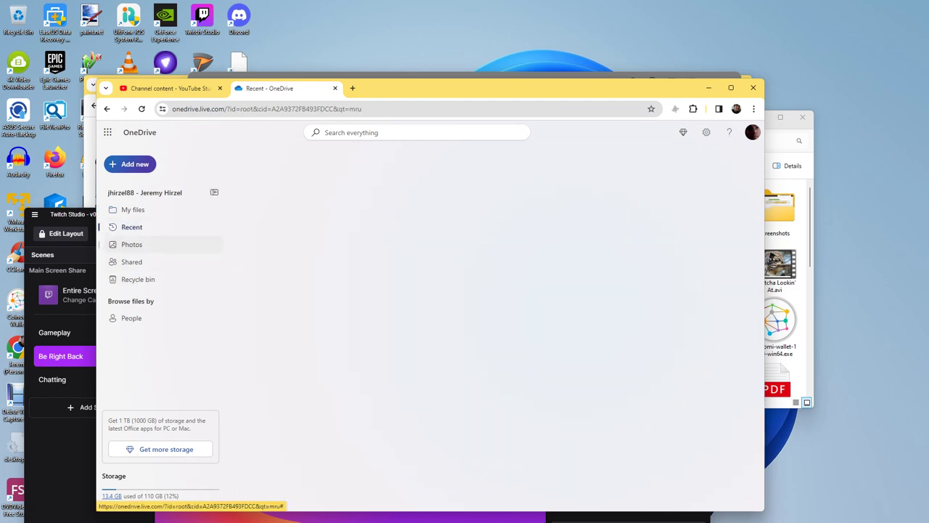
pyautogui.scroll(-5, 493, 341)
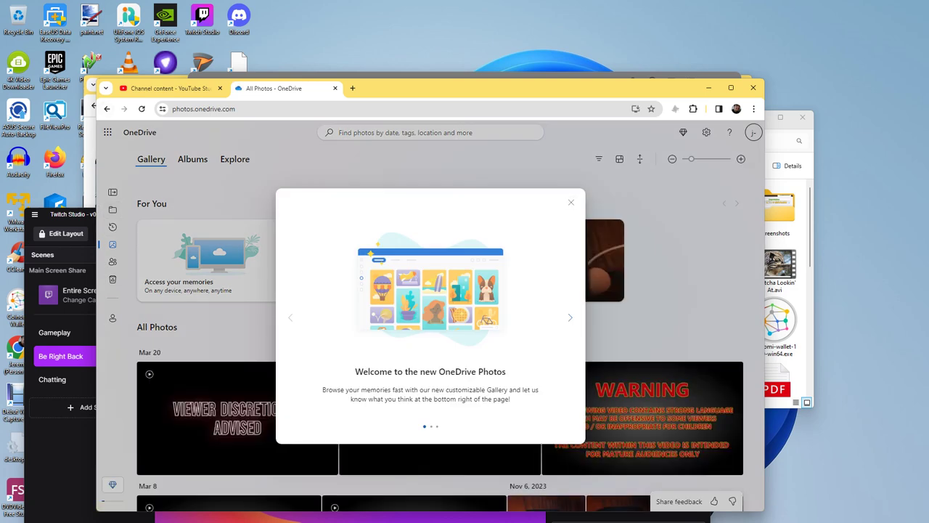
pyautogui.click(571, 202)
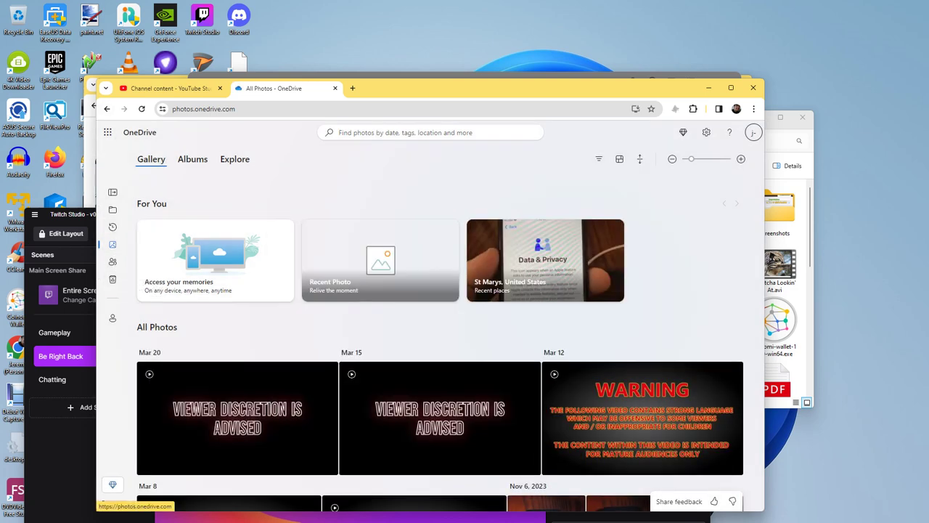
# Step: Check the empty Recycle bin and the shared Study of Project II folder, then open Photos
pyautogui.click(112, 279)
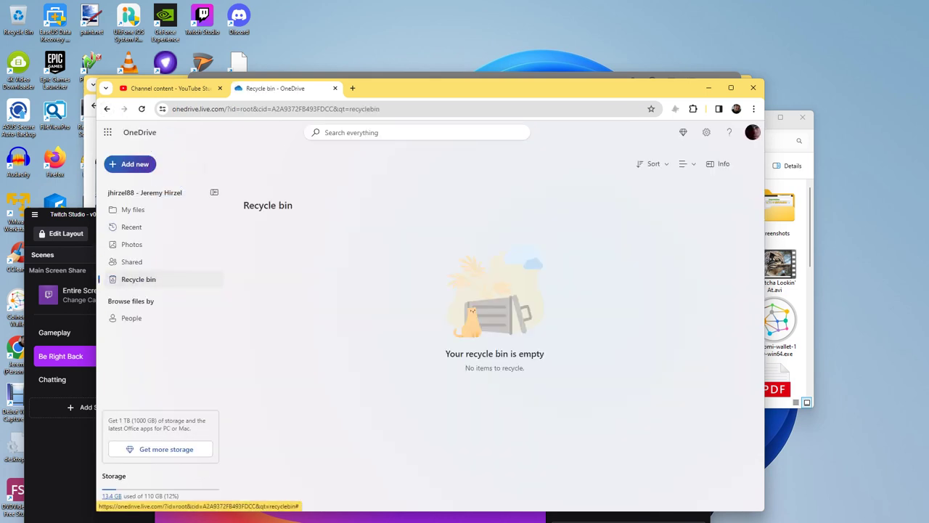
pyautogui.click(131, 261)
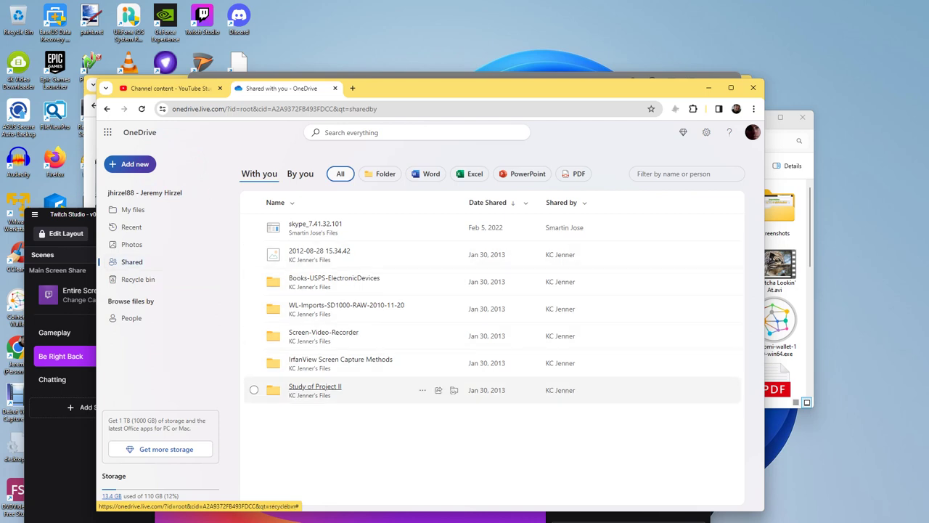
pyautogui.click(316, 386)
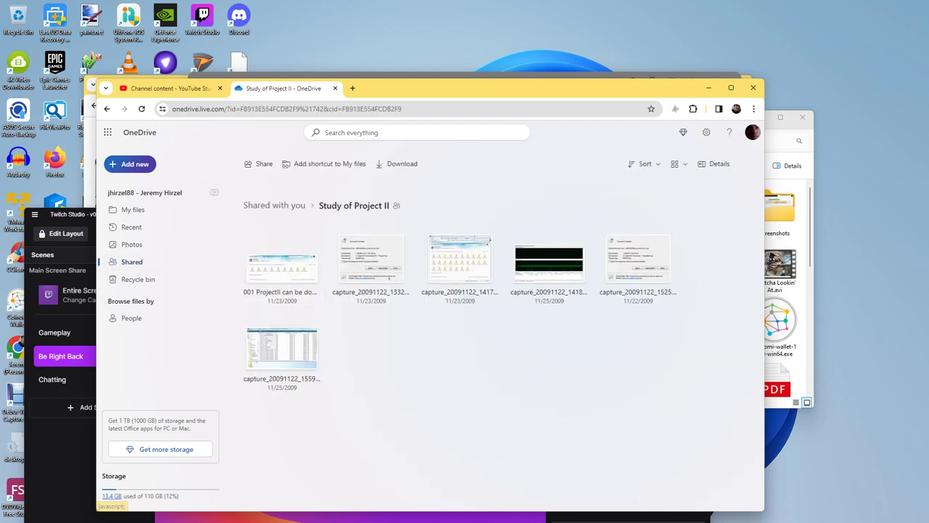
pyautogui.click(132, 244)
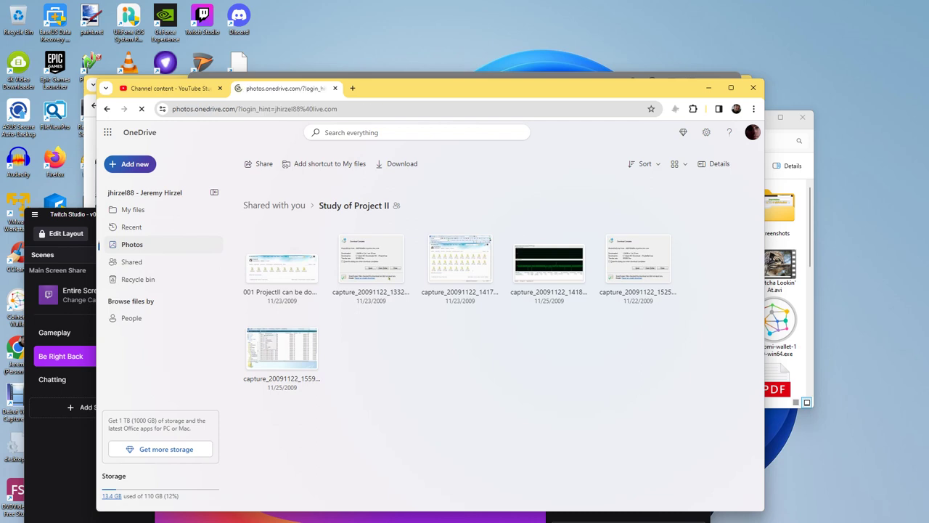
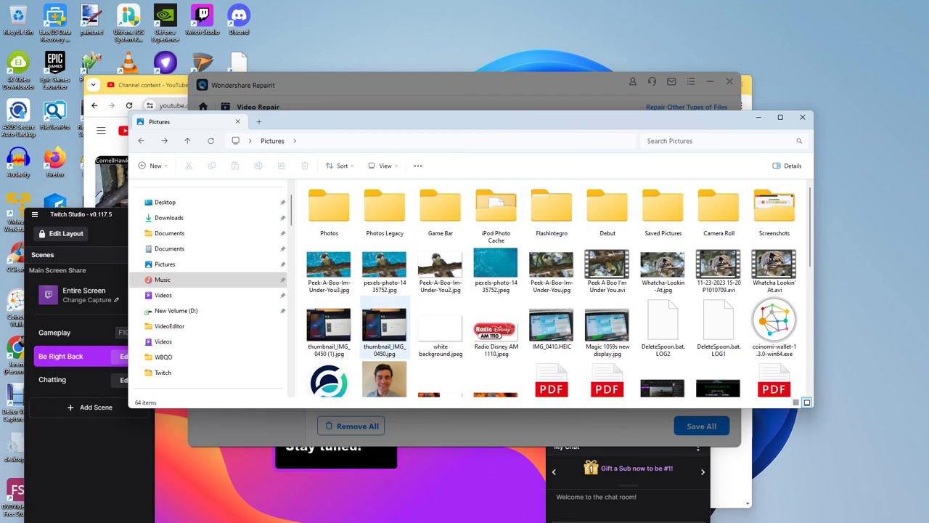
# Step: Switch from Pictures to the Videos folder, then bring the OneDrive All Photos browser window forward
pyautogui.scroll(-5, 410, 327)
pyautogui.scroll(5, 392, 305)
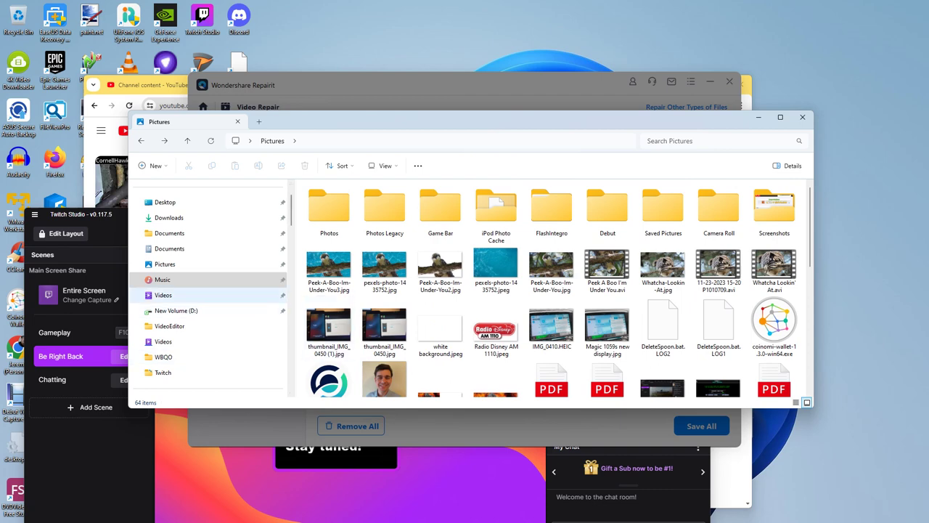
pyautogui.click(163, 295)
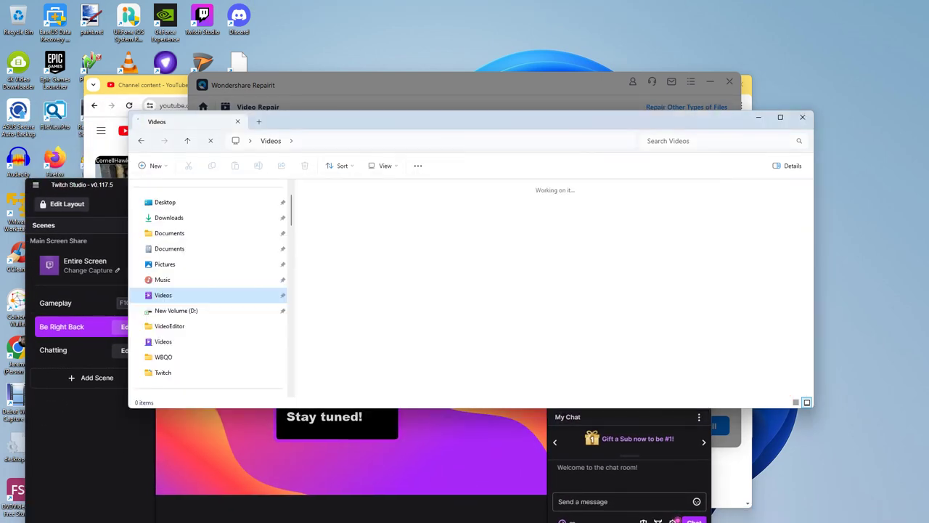
pyautogui.moveTo(518, 512)
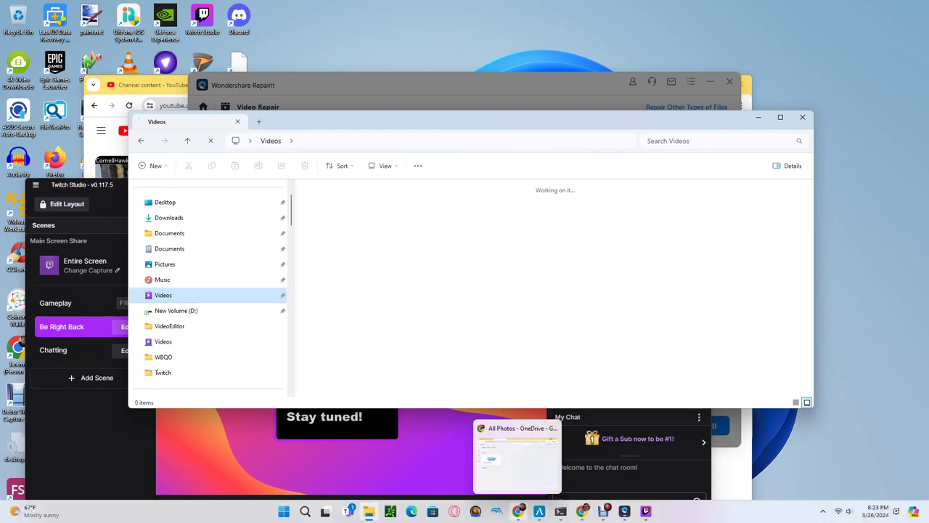
pyautogui.click(518, 511)
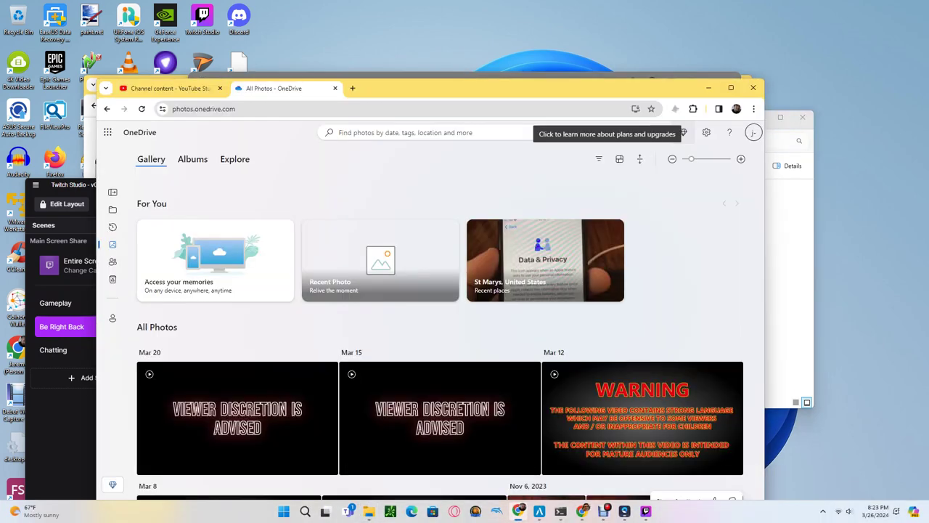
# Step: Scroll through the OneDrive All Photos gallery
pyautogui.scroll(-5, 427, 268)
pyautogui.scroll(-15, 427, 268)
pyautogui.scroll(-3, 367, 312)
pyautogui.scroll(3, 366, 312)
pyautogui.scroll(-10, 440, 348)
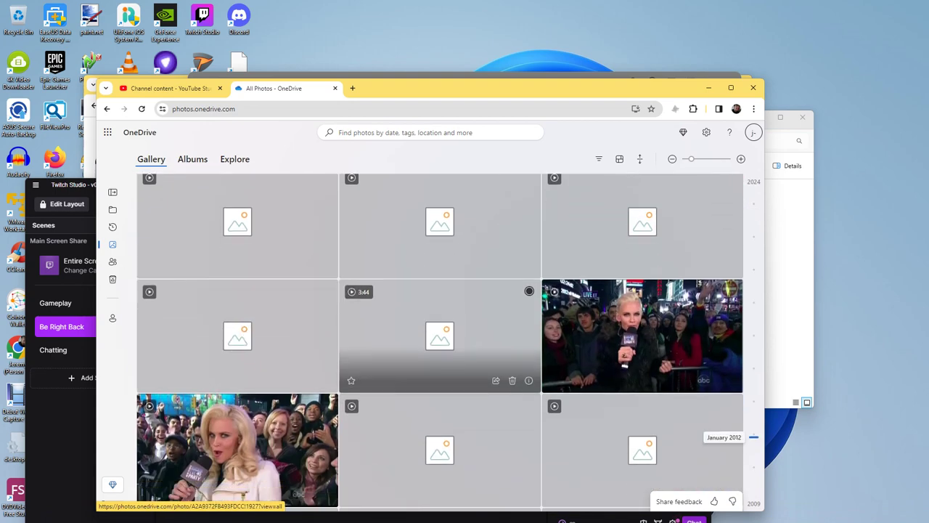
pyautogui.scroll(-6, 440, 348)
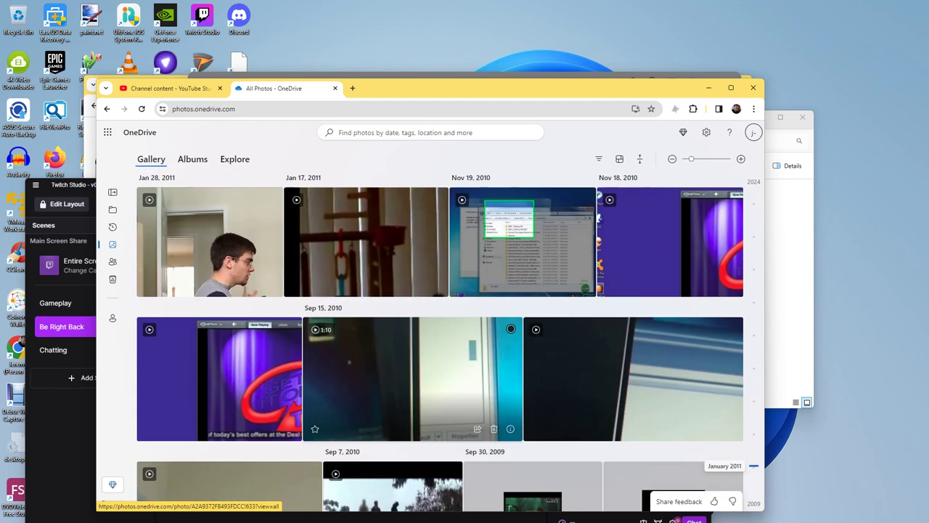
pyautogui.scroll(2, 440, 349)
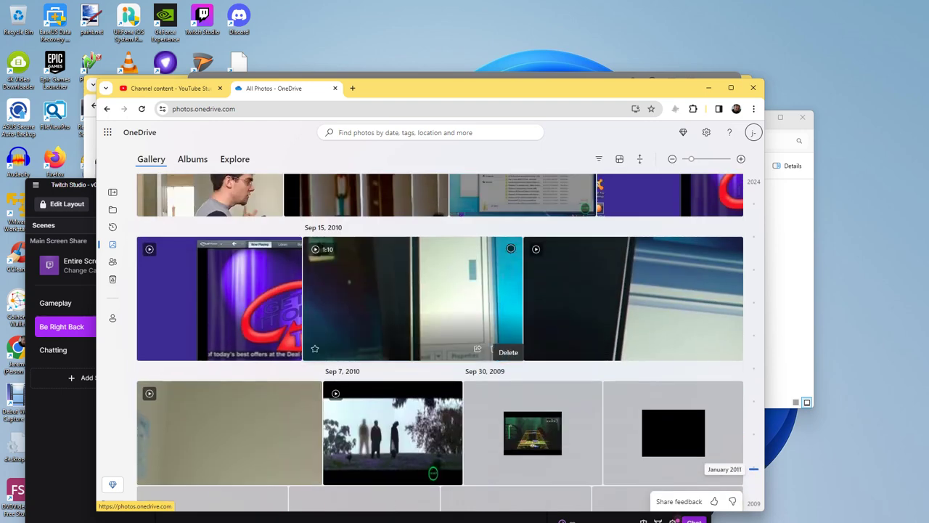
pyautogui.scroll(2, 501, 319)
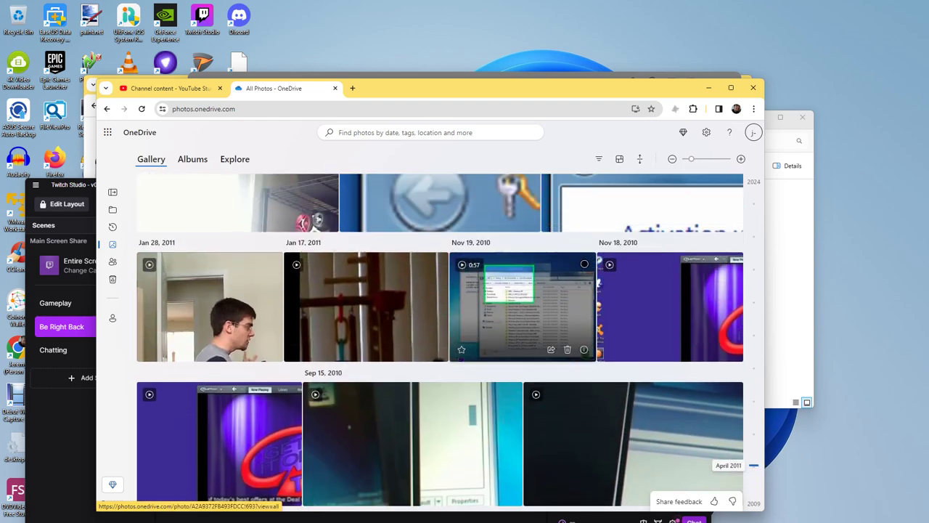
pyautogui.scroll(10, 523, 327)
pyautogui.scroll(20, 440, 363)
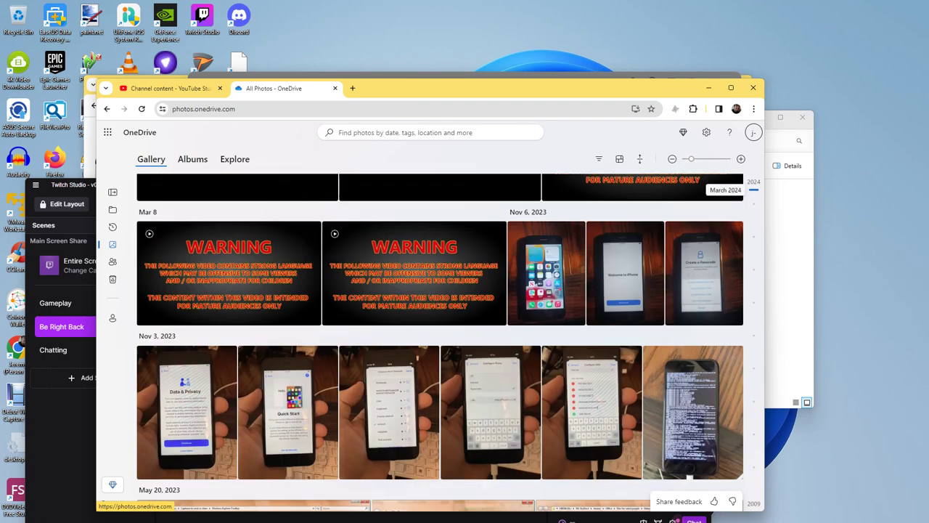
pyautogui.scroll(4, 440, 342)
# Step: View the Recent Photo collection, close the OneDrive tab, and move Chrome aside to reveal Videos
pyautogui.click(380, 260)
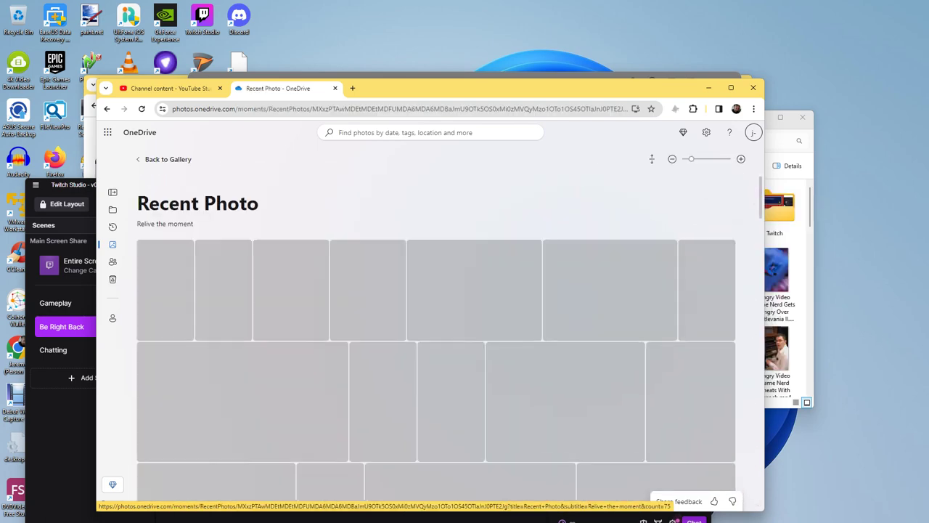
pyautogui.scroll(-10, 436, 342)
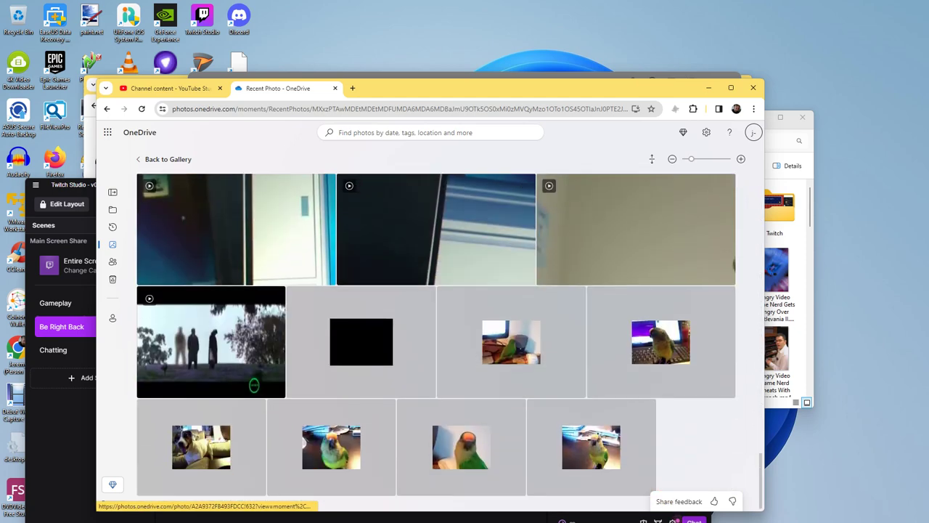
pyautogui.click(335, 88)
pyautogui.moveTo(335, 88); pyautogui.dragTo(408, 339)
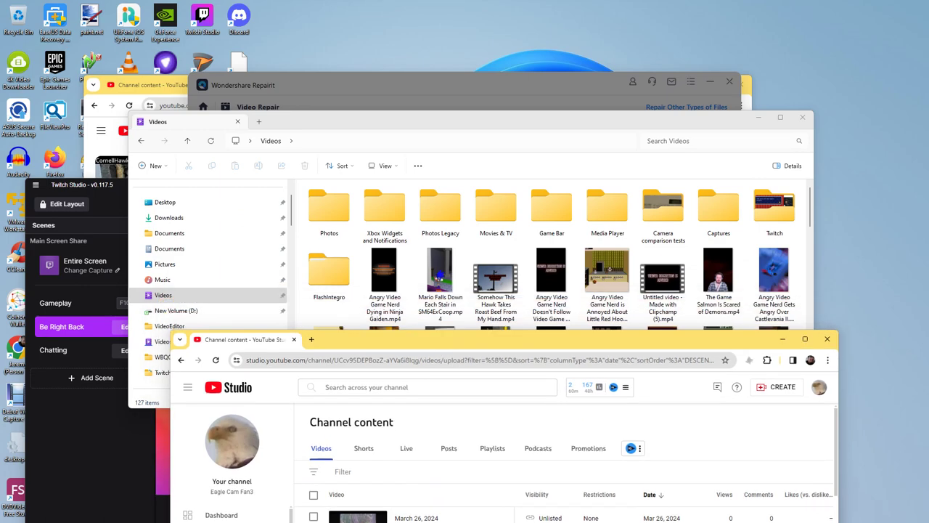
# Step: Bring the Videos folder window forward, look through its videos, then switch to Documents
pyautogui.click(472, 121)
pyautogui.scroll(-5, 552, 291)
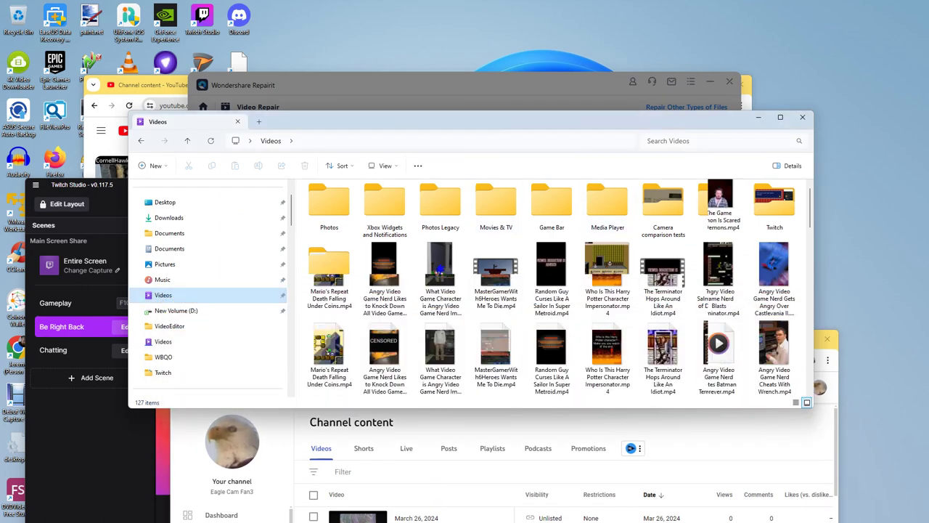
pyautogui.scroll(-10, 552, 291)
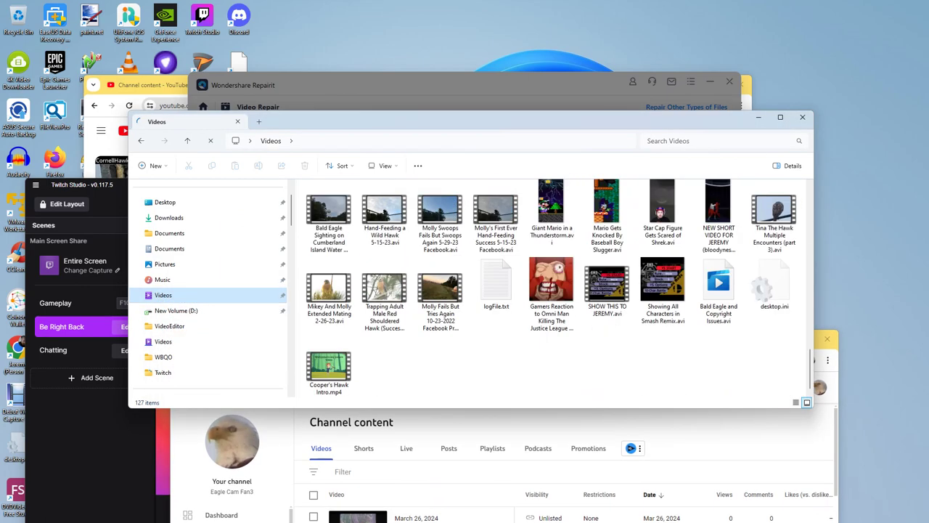
pyautogui.scroll(3, 552, 290)
pyautogui.scroll(12, 607, 287)
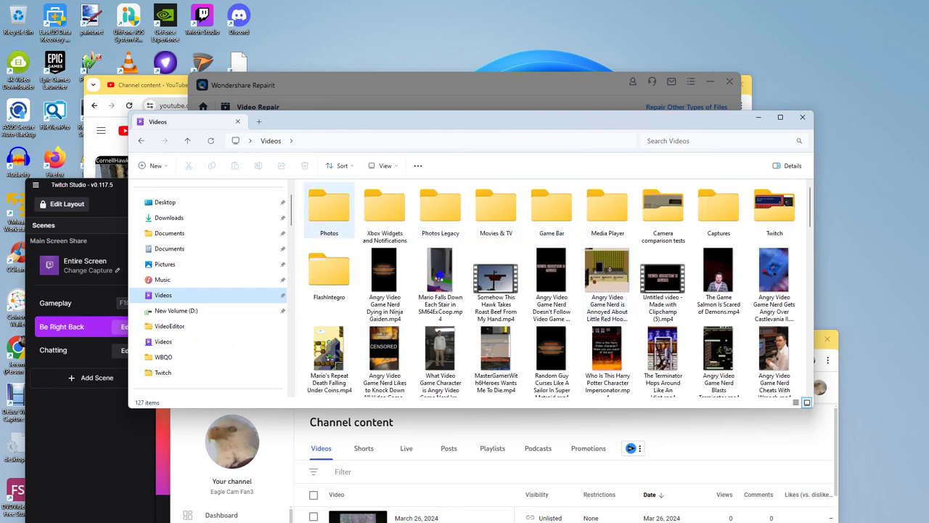
pyautogui.click(169, 233)
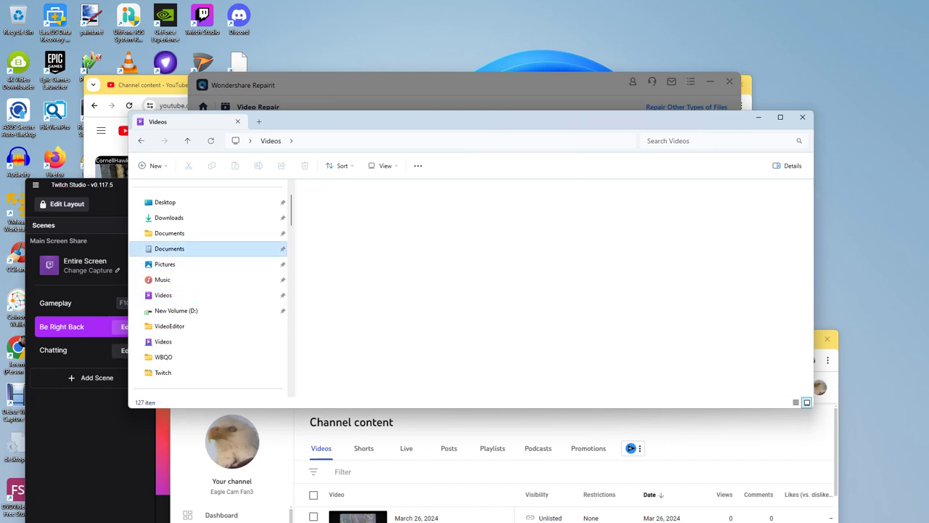
# Step: Go to Downloads and look inside archive (2).zip before returning to Downloads
pyautogui.click(169, 218)
pyautogui.scroll(-10, 552, 290)
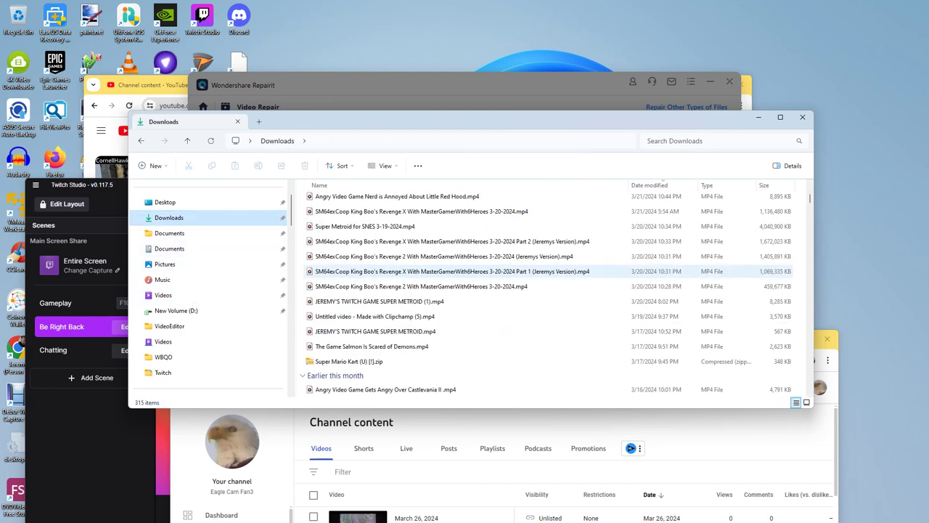
pyautogui.scroll(-5, 552, 291)
pyautogui.scroll(3, 552, 291)
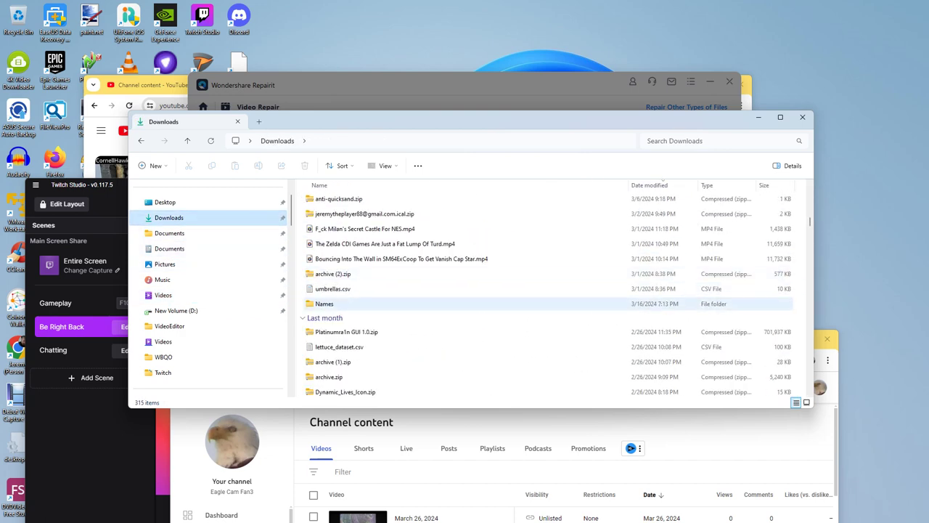
pyautogui.doubleClick(333, 273)
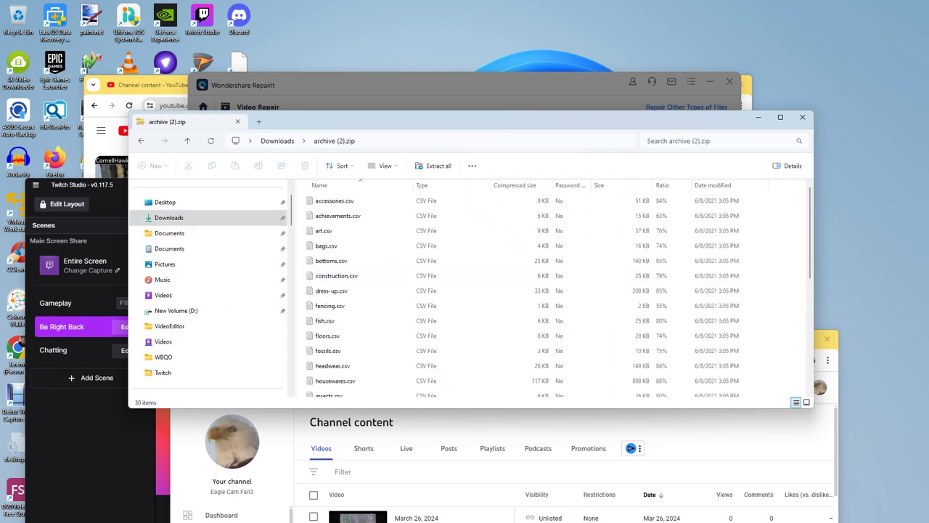
pyautogui.hotkey('alt', 'Left')
# Step: Cancel the Install-on-Demand prompt to install Express Zip for the RAR archive
pyautogui.scroll(-2, 349, 334)
pyautogui.scroll(1, 349, 335)
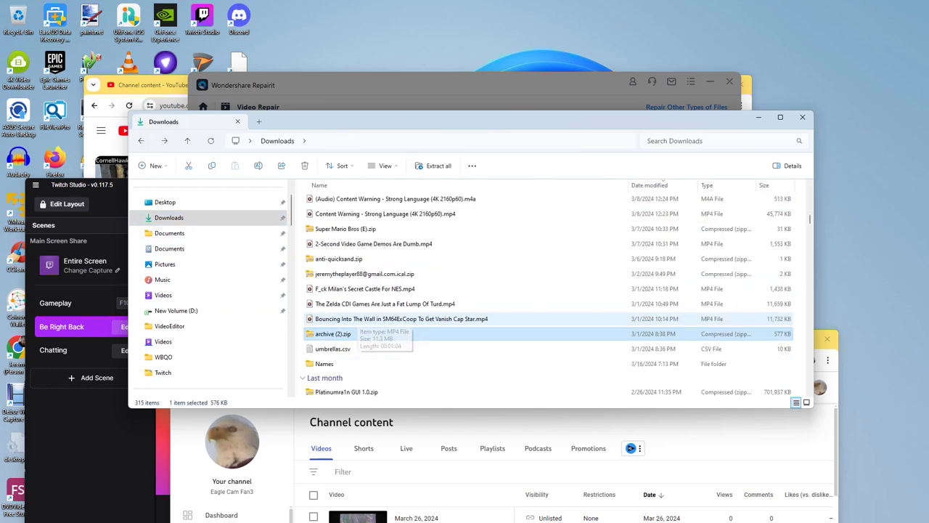
pyautogui.scroll(-5, 356, 334)
pyautogui.scroll(-10, 356, 336)
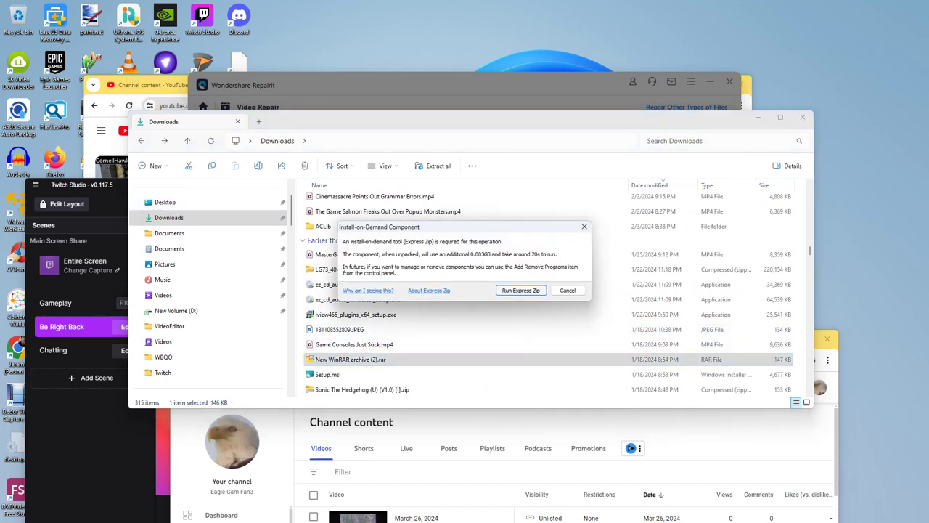
pyautogui.click(567, 290)
pyautogui.scroll(-3, 508, 314)
pyautogui.scroll(-10, 472, 314)
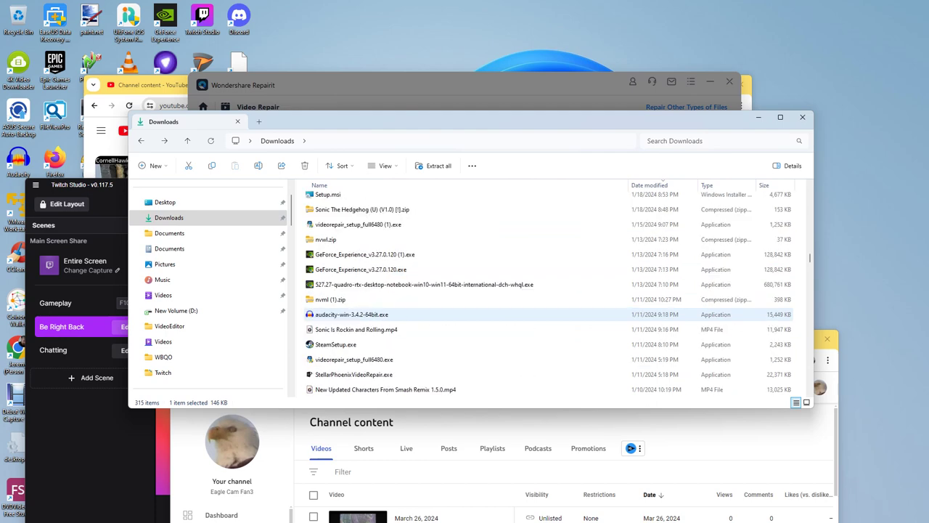
pyautogui.scroll(-2, 472, 314)
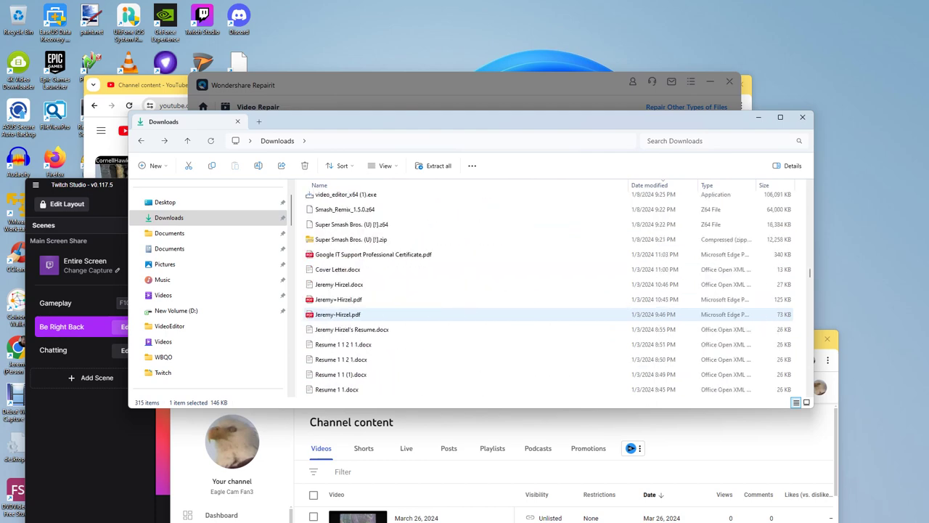
pyautogui.scroll(3, 472, 317)
pyautogui.scroll(-15, 472, 317)
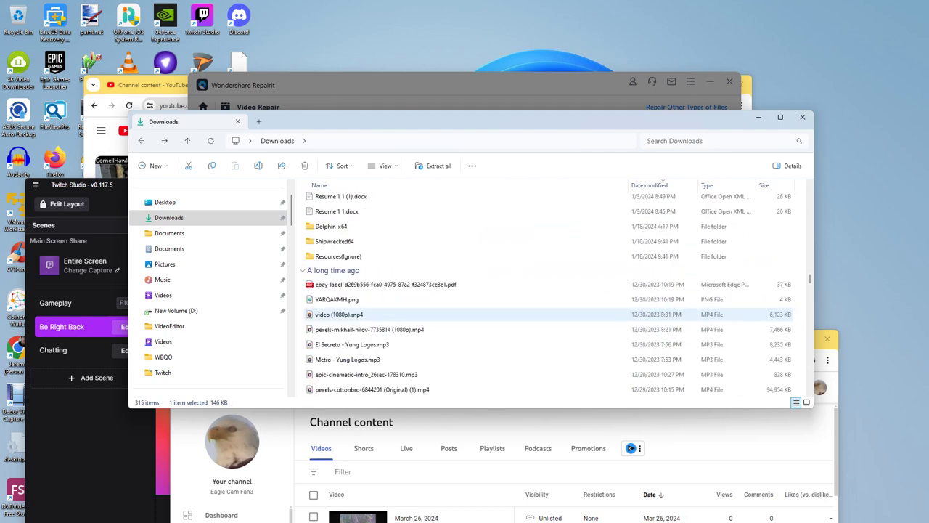
pyautogui.scroll(-8, 472, 314)
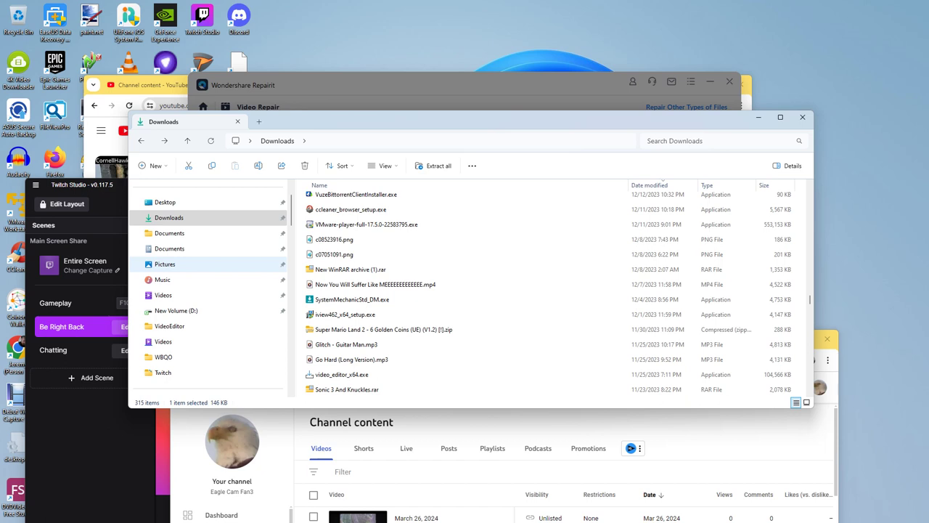
pyautogui.scroll(-2, 545, 329)
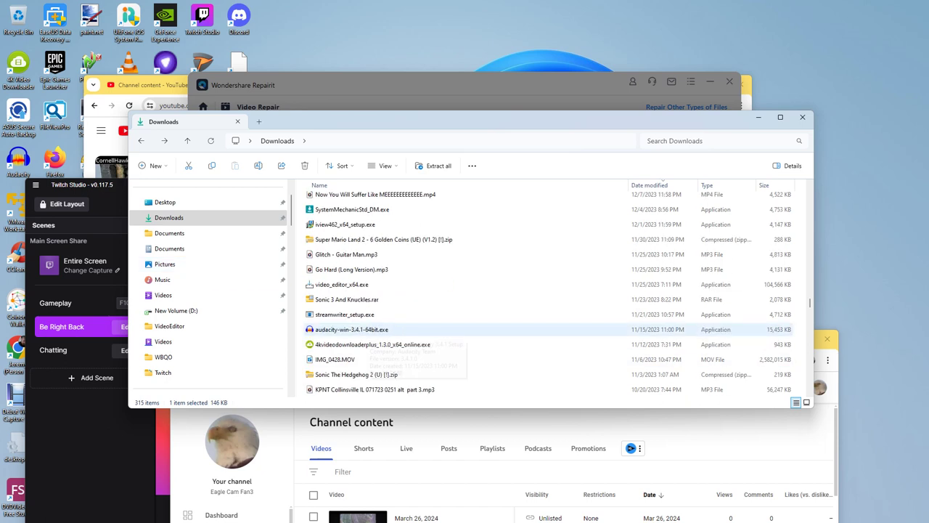
pyautogui.scroll(-4, 545, 329)
pyautogui.scroll(-10, 544, 329)
pyautogui.scroll(-8, 545, 329)
pyautogui.scroll(-12, 544, 329)
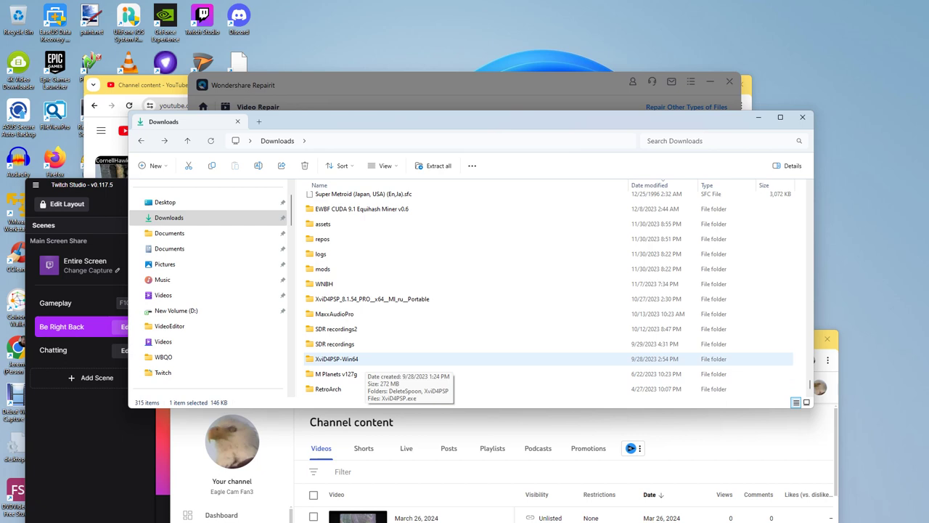
pyautogui.scroll(3, 472, 341)
pyautogui.scroll(-3, 341, 348)
pyautogui.scroll(1, 341, 348)
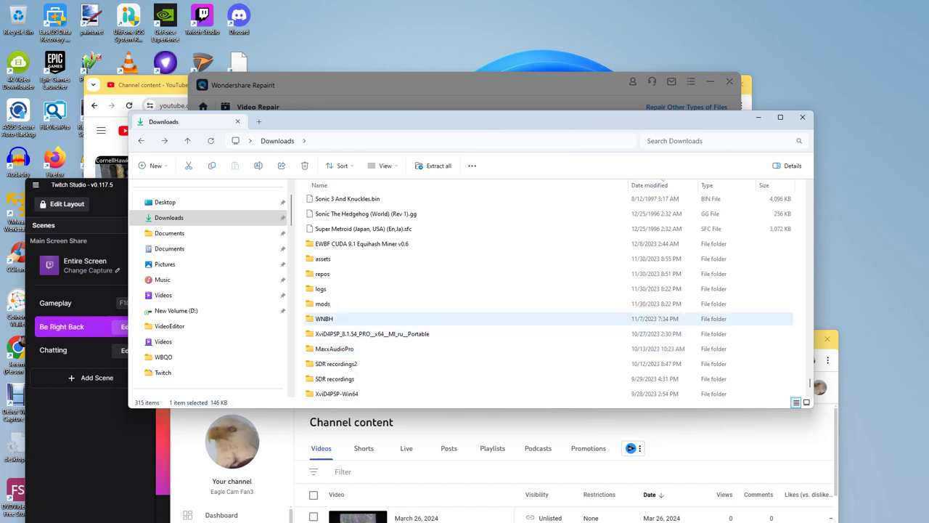
# Step: Open the WNBH folder, then return to Downloads
pyautogui.doubleClick(324, 319)
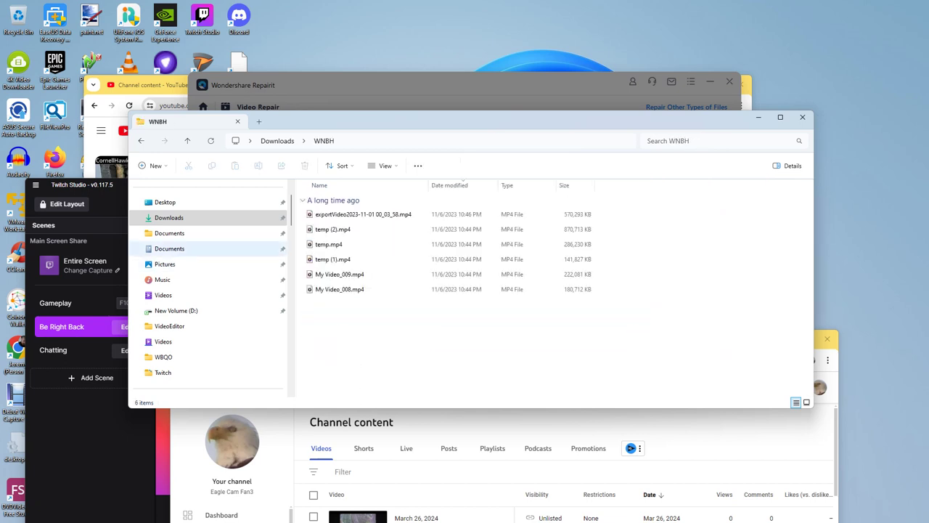
pyautogui.hotkey('alt', 'Left')
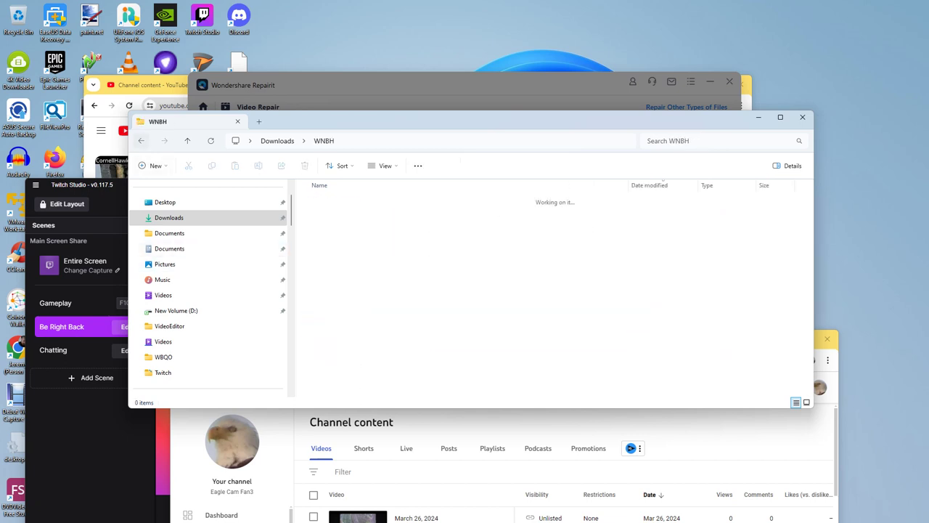
pyautogui.scroll(-2, 548, 327)
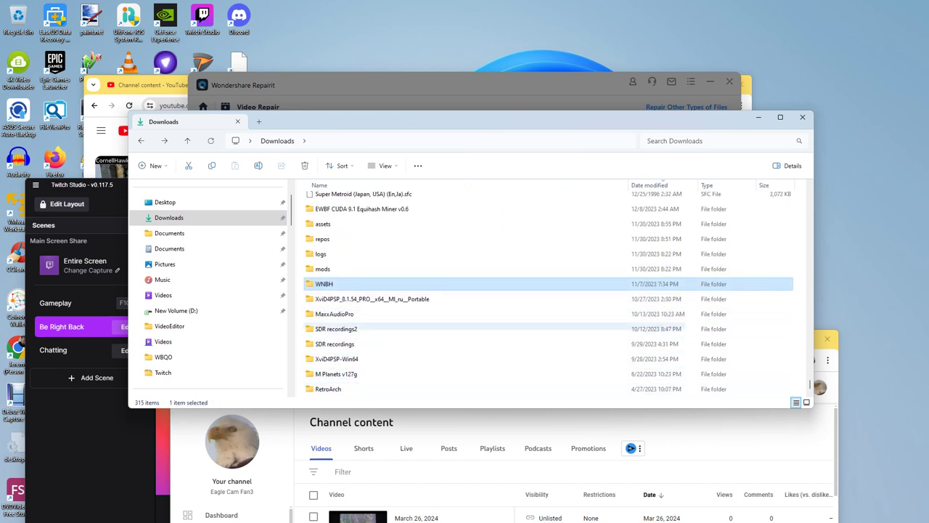
pyautogui.scroll(-3, 210, 305)
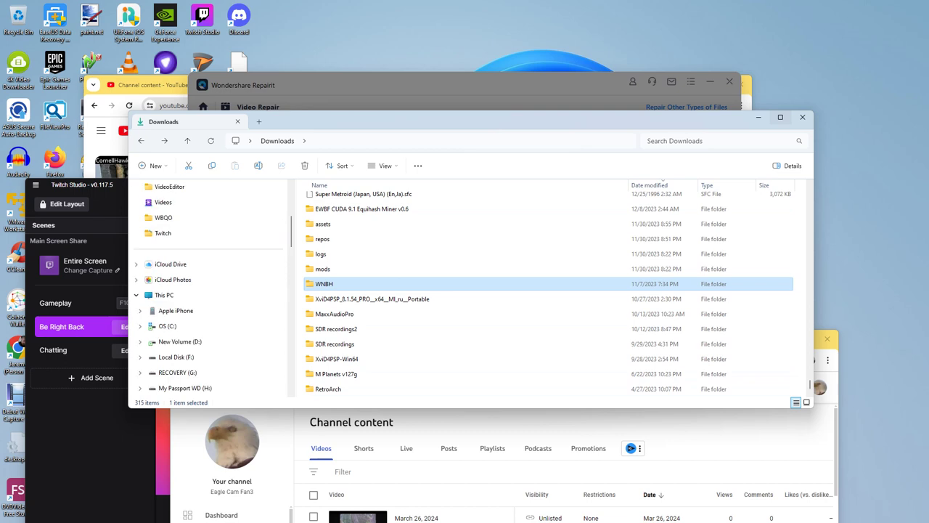
pyautogui.scroll(-4, 210, 305)
# Step: Expand and open My Passport WD (H:) in the navigation pane, and maximize the Explorer window
pyautogui.click(136, 263)
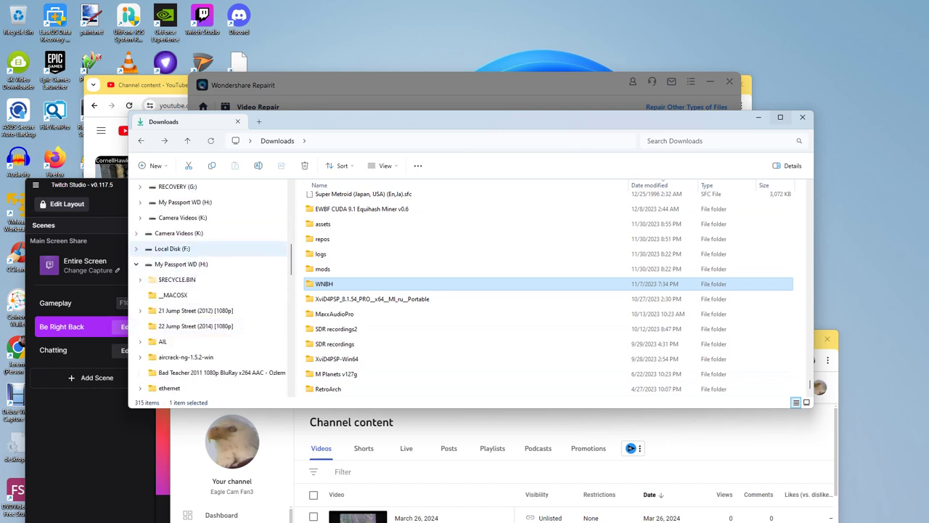
pyautogui.click(172, 249)
pyautogui.click(181, 263)
pyautogui.scroll(-12, 479, 347)
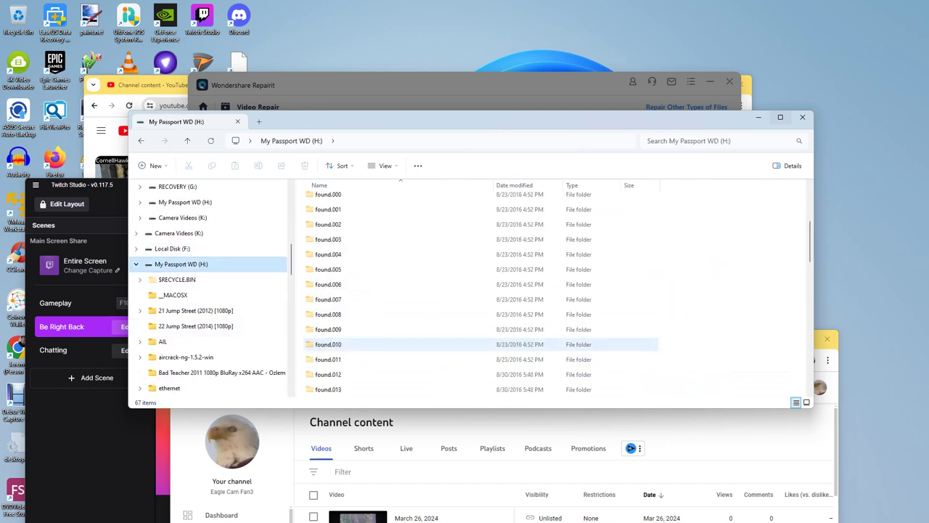
pyautogui.scroll(-2, 479, 284)
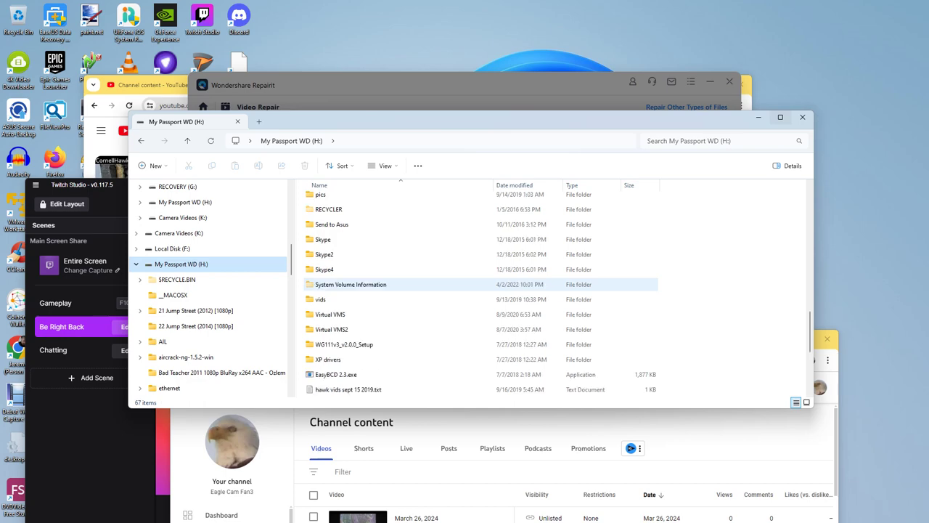
pyautogui.scroll(-4, 479, 330)
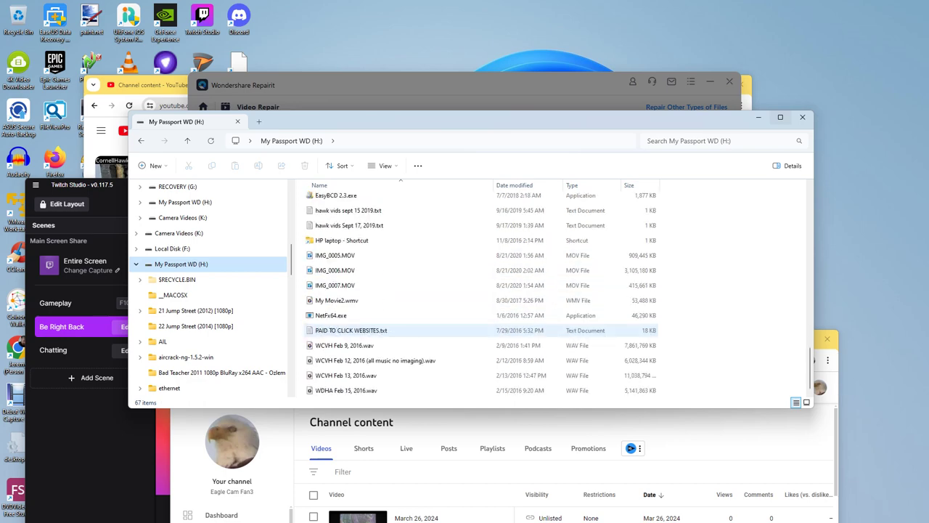
pyautogui.scroll(2, 479, 330)
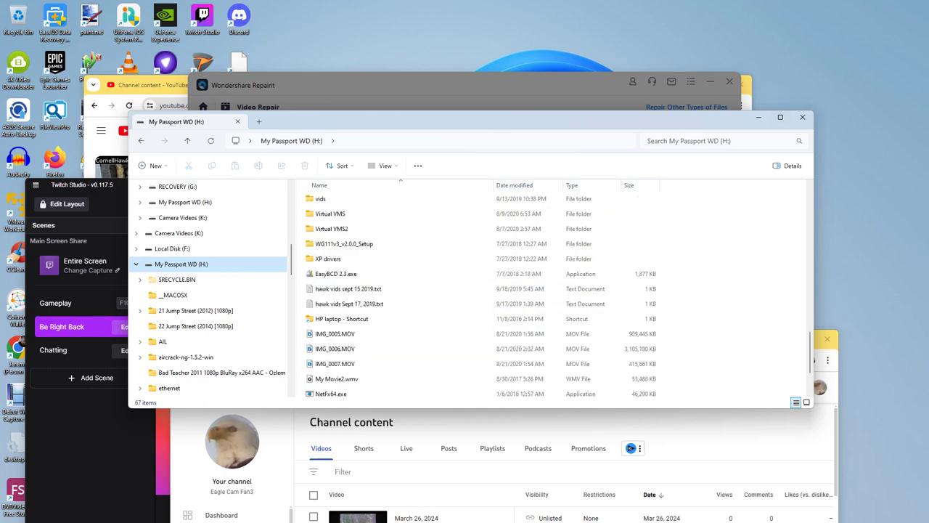
pyautogui.press('super+Up')
pyautogui.scroll(8, 348, 280)
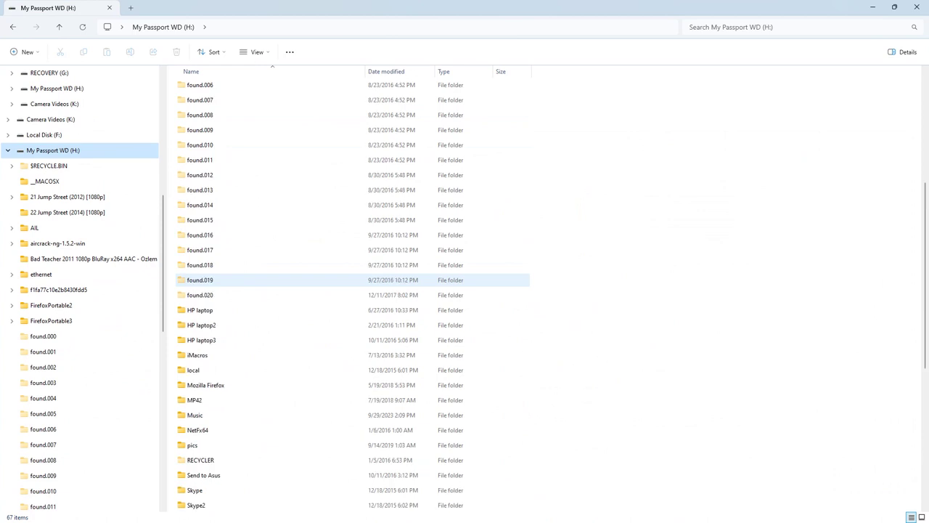
# Step: Browse the drive's Music folder, peeking into 91.5 WUML files and Send back to hard drive
pyautogui.doubleClick(194, 415)
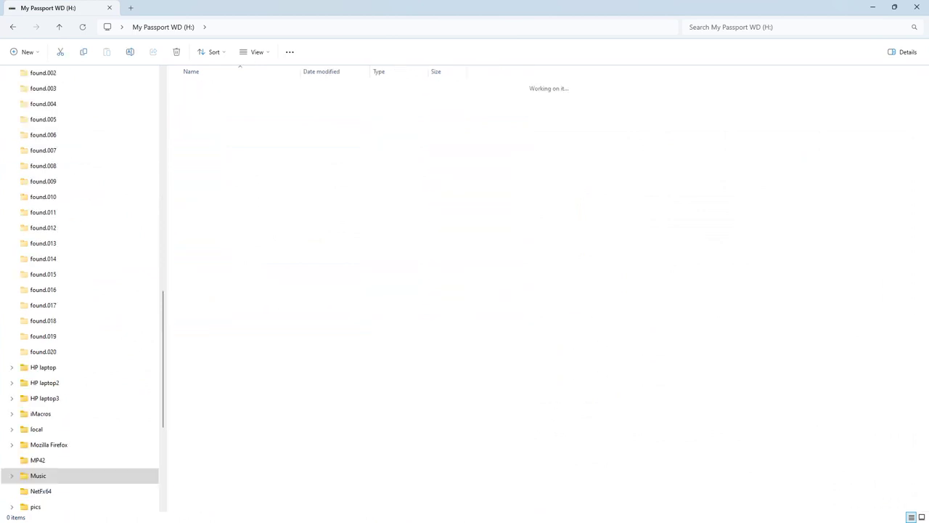
pyautogui.doubleClick(217, 86)
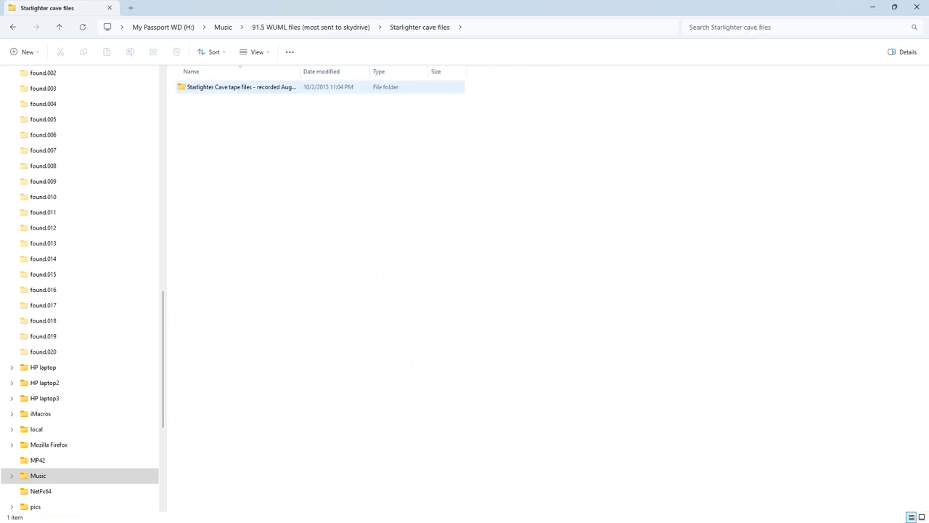
pyautogui.press('Return')
pyautogui.press('BackSpace')
pyautogui.press('BackSpace')
pyautogui.press('BackSpace')
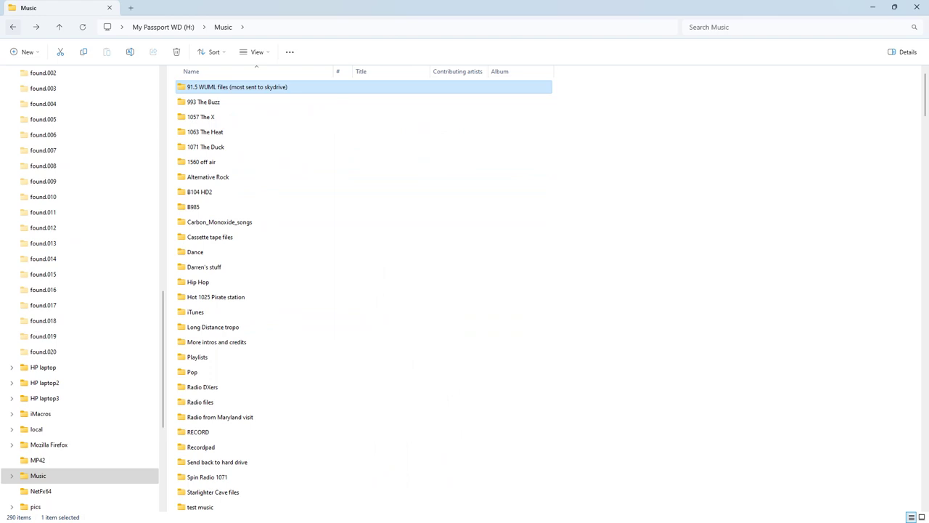
pyautogui.scroll(-7, 363, 324)
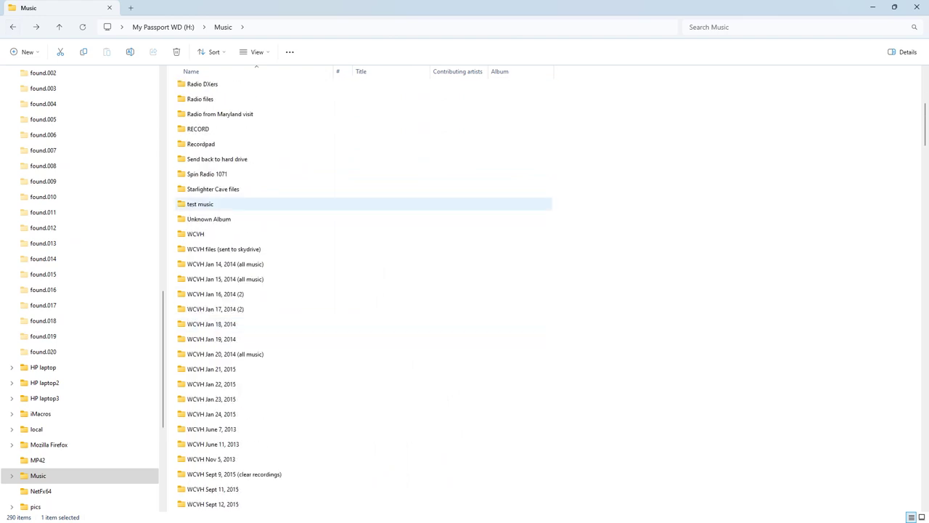
pyautogui.doubleClick(217, 159)
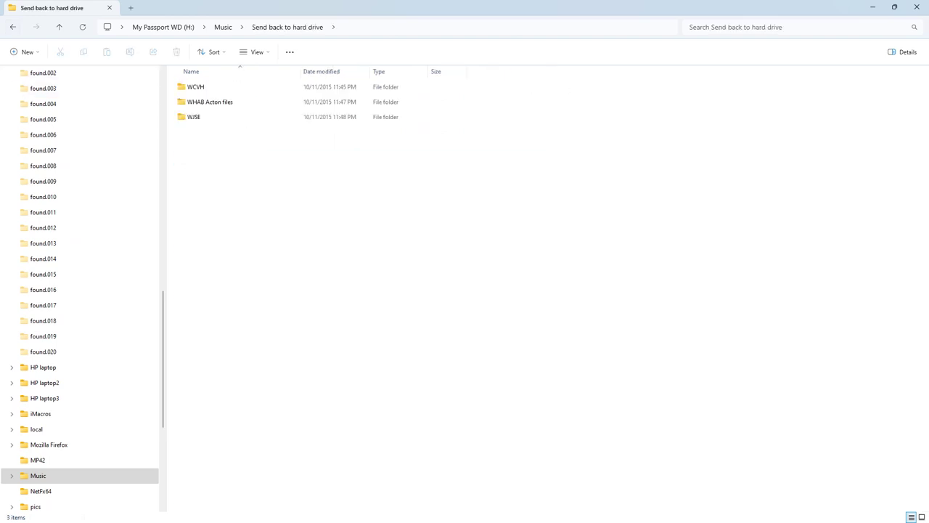
pyautogui.press('BackSpace')
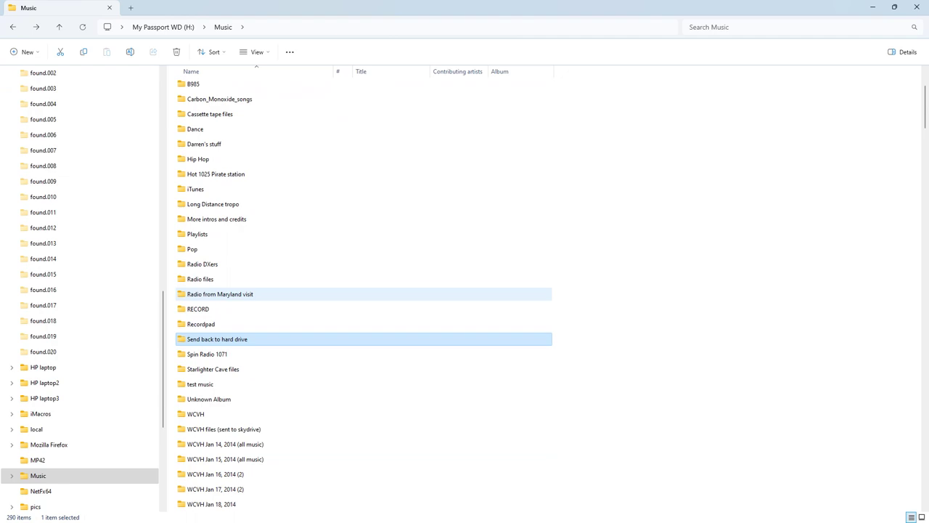
# Step: Go up to My Passport WD (H:), then back to Local Disk (F:)
pyautogui.scroll(-20, 363, 294)
pyautogui.scroll(-20, 363, 294)
pyautogui.scroll(-20, 363, 294)
pyautogui.scroll(-10, 364, 291)
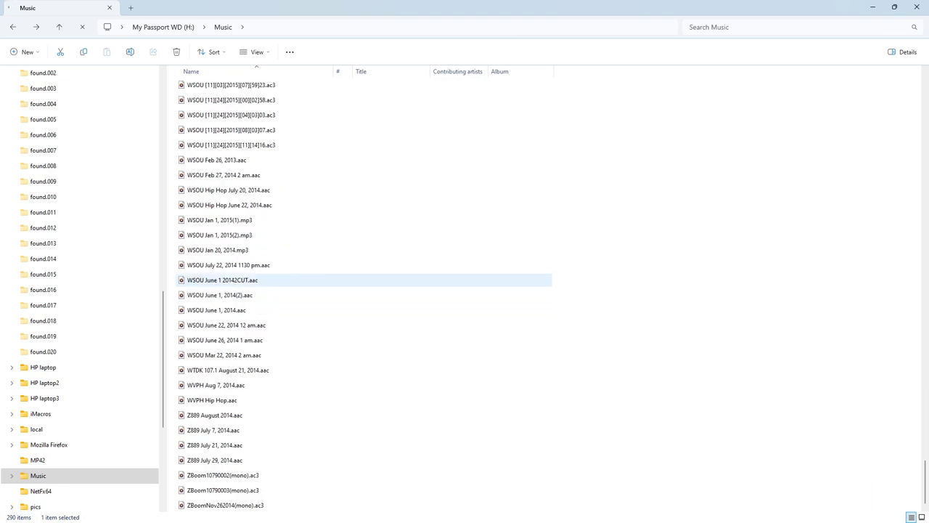
pyautogui.hotkey('alt', 'Up')
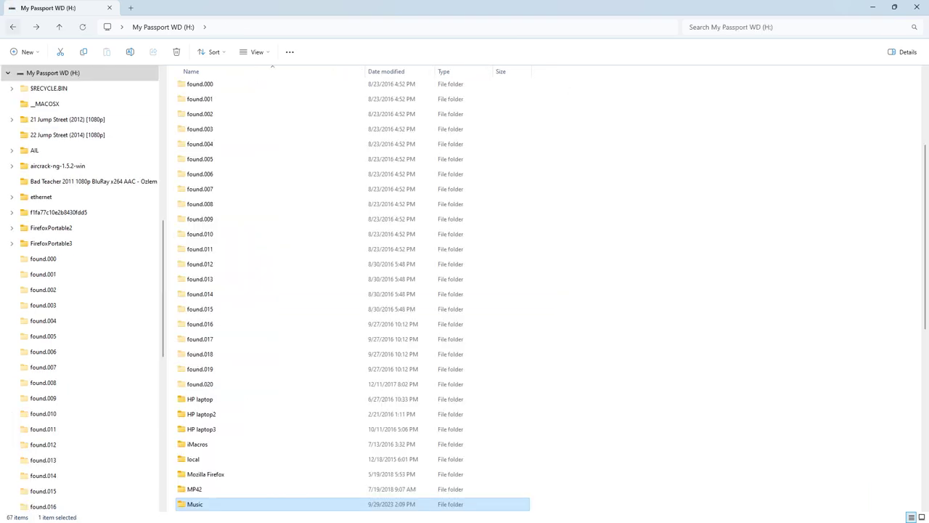
pyautogui.scroll(-9, 270, 400)
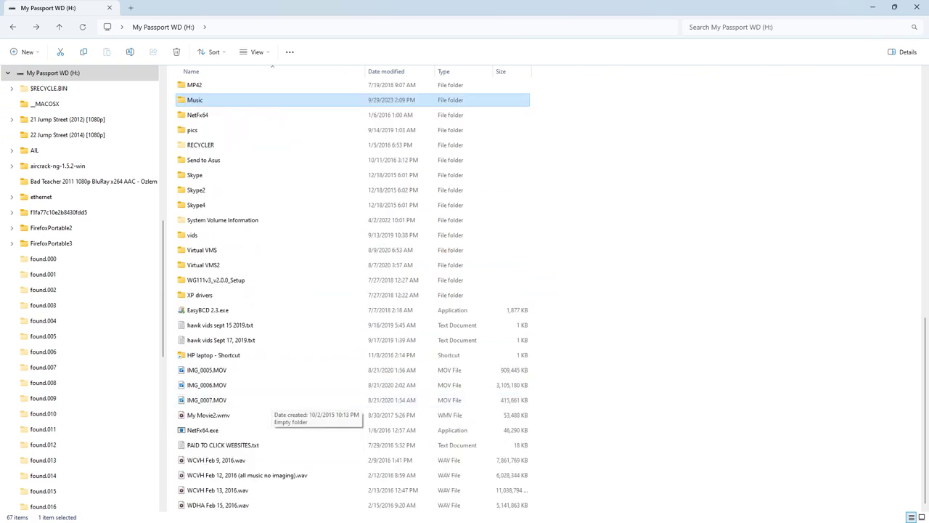
pyautogui.scroll(10, 270, 445)
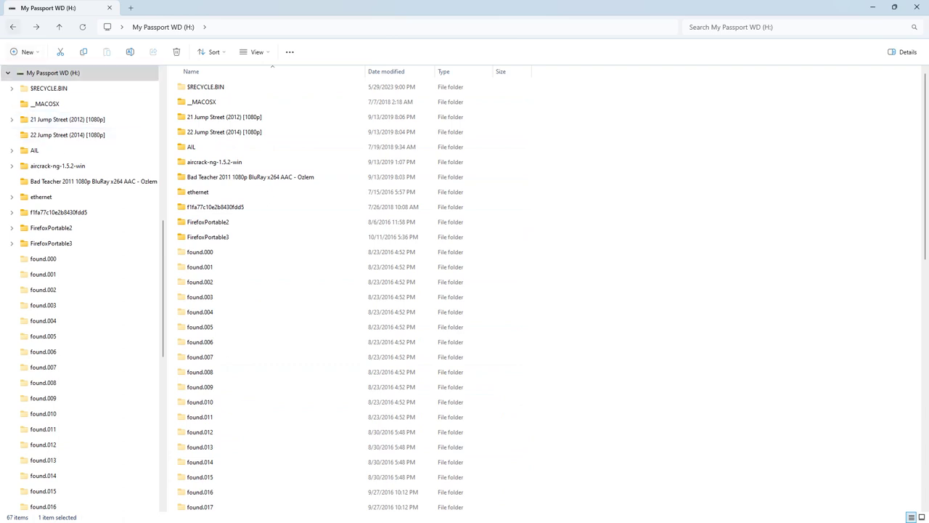
pyautogui.hotkey('alt', 'Left')
pyautogui.scroll(3, 80, 197)
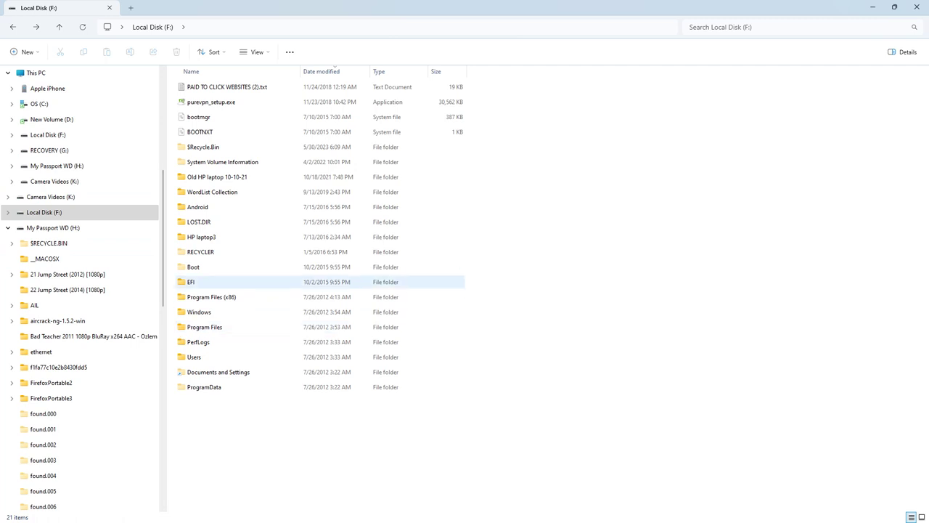
# Step: Look inside Old HP laptop 10-10-21 > pic > Camera Roll, then go back up
pyautogui.doubleClick(217, 177)
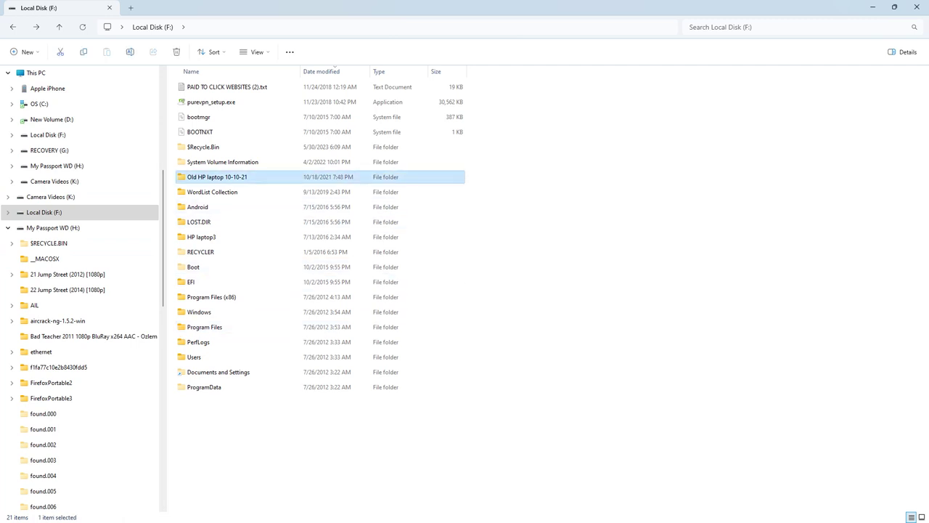
pyautogui.doubleClick(191, 87)
pyautogui.doubleClick(196, 87)
pyautogui.hotkey('alt', 'Up')
pyautogui.hotkey('alt', 'Up')
pyautogui.hotkey('alt', 'Up')
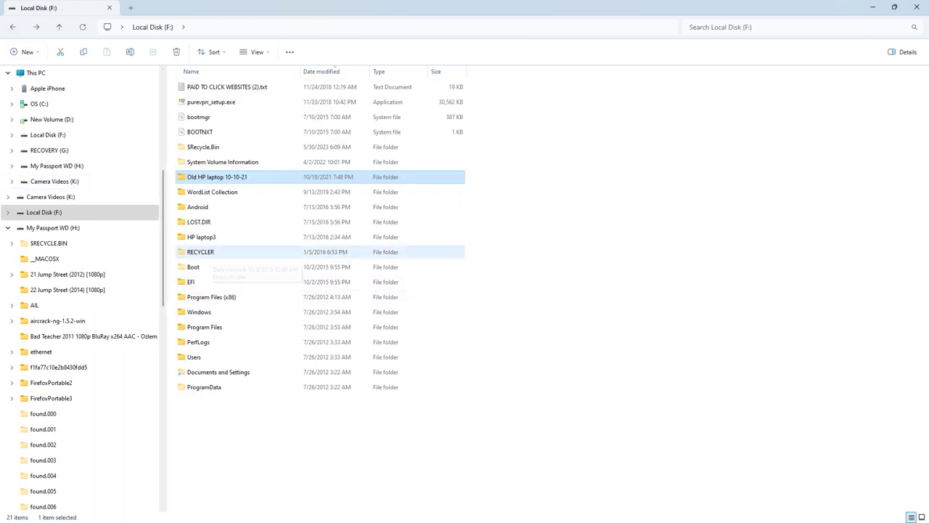
# Step: Select My Passport WD (H:) in the navigation pane and open its Music folder
pyautogui.click(54, 228)
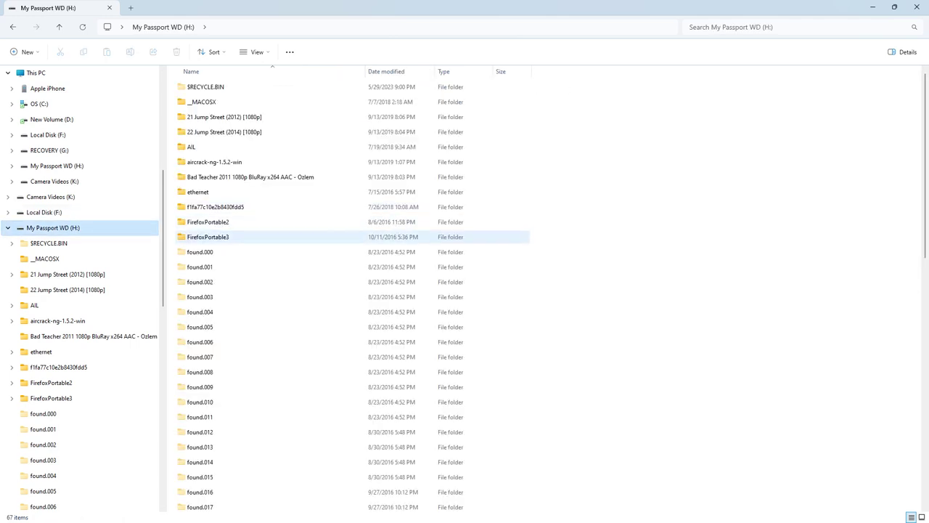
pyautogui.scroll(-10, 290, 236)
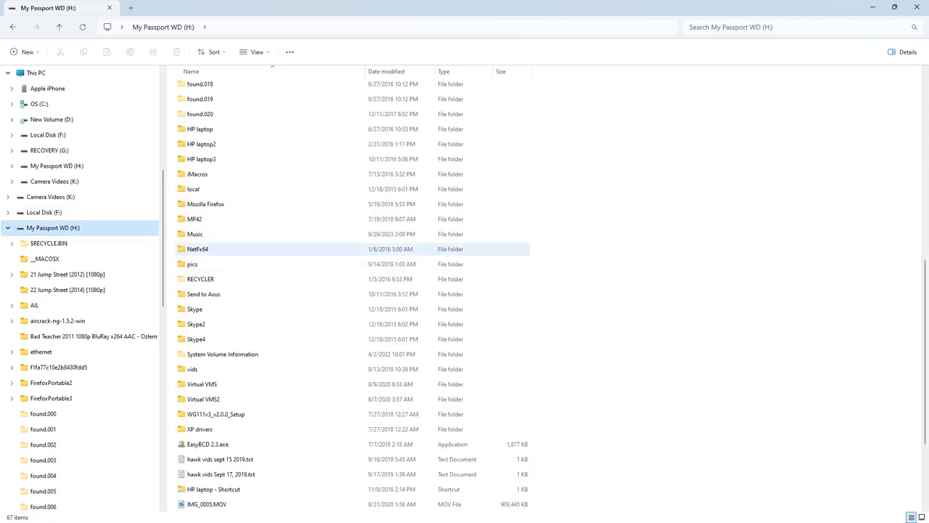
pyautogui.doubleClick(194, 234)
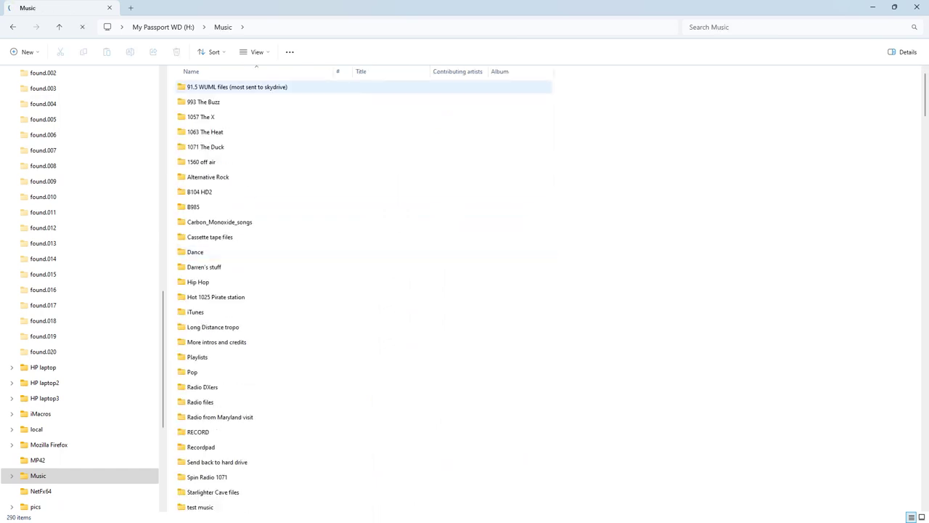
# Step: Navigate 91.5 WUML files > Starlighter cave files > Starlighter Cave tape files > Jan 17 files
pyautogui.doubleClick(217, 86)
pyautogui.click(212, 117)
pyautogui.press('Return')
pyautogui.hotkey('alt', 'Up')
pyautogui.press('Up')
pyautogui.press('Up')
pyautogui.press('Return')
pyautogui.press('Down')
pyautogui.press('Return')
pyautogui.press('Down')
pyautogui.press('End')
pyautogui.press('Up')
pyautogui.press('Up')
pyautogui.press('Return')
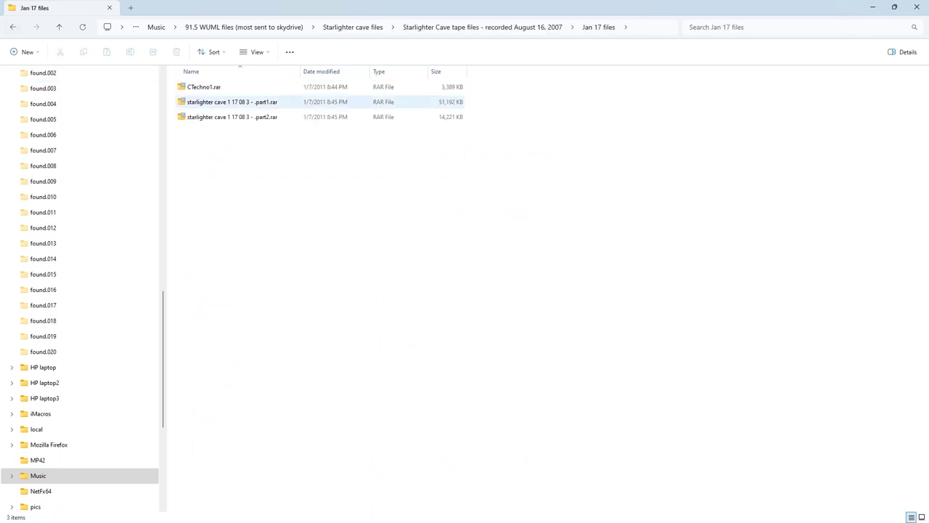
# Step: Try Extract All on starlighter cave 1 17 08 3 - .part1.rar, then dismiss the extraction error
pyautogui.press('Down')
pyautogui.hotkey('shift', 'F10')
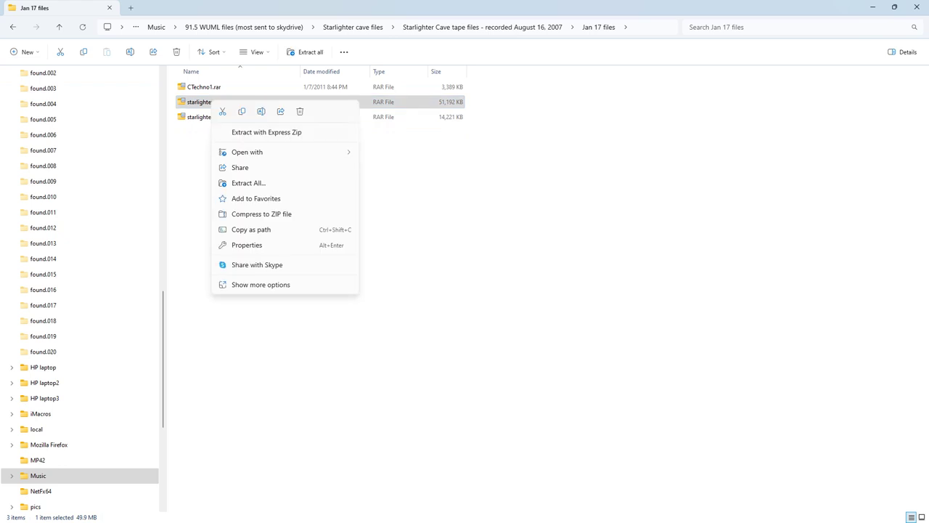
pyautogui.press('Up')
pyautogui.press('Right')
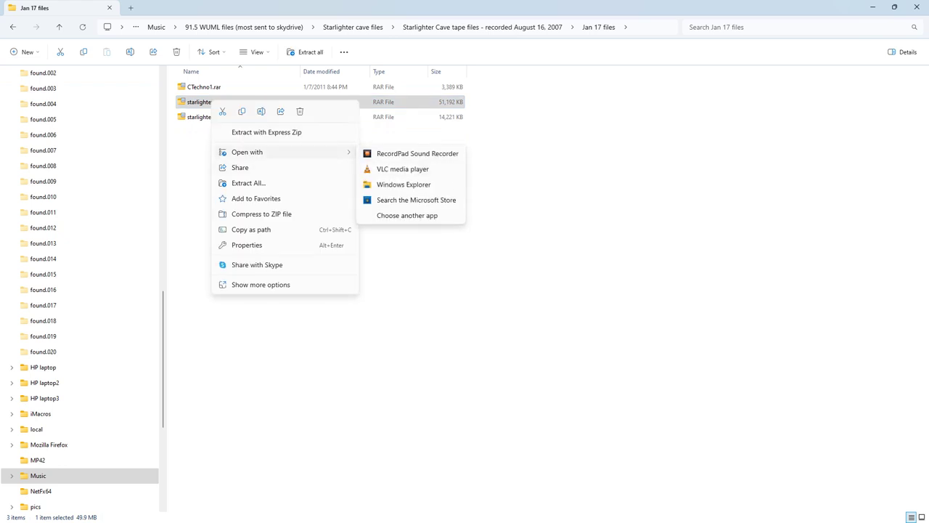
pyautogui.press('Left')
pyautogui.press('Down')
pyautogui.press('Down')
pyautogui.press('Return')
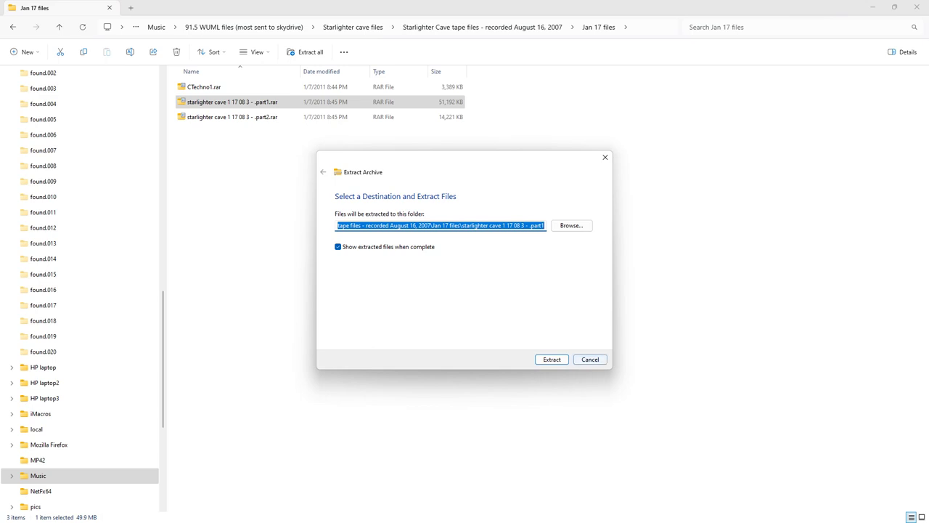
pyautogui.press('Return')
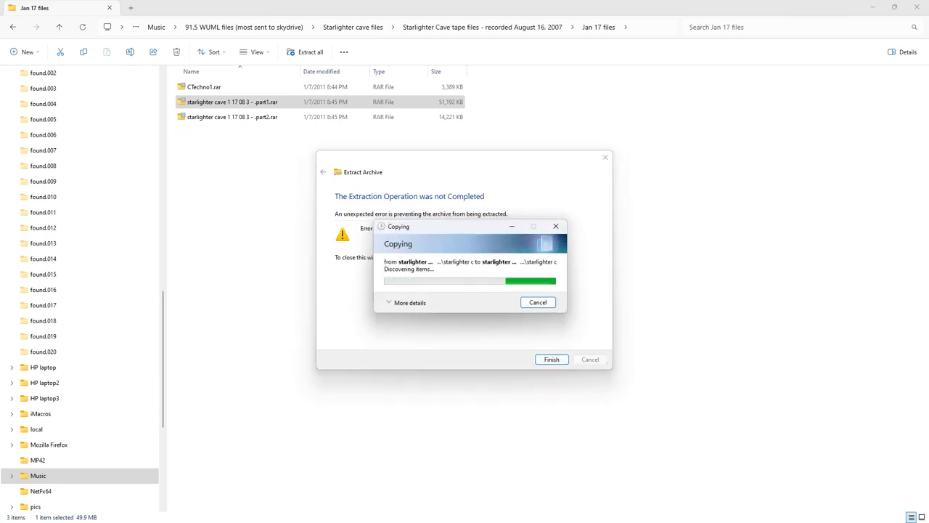
pyautogui.click(605, 157)
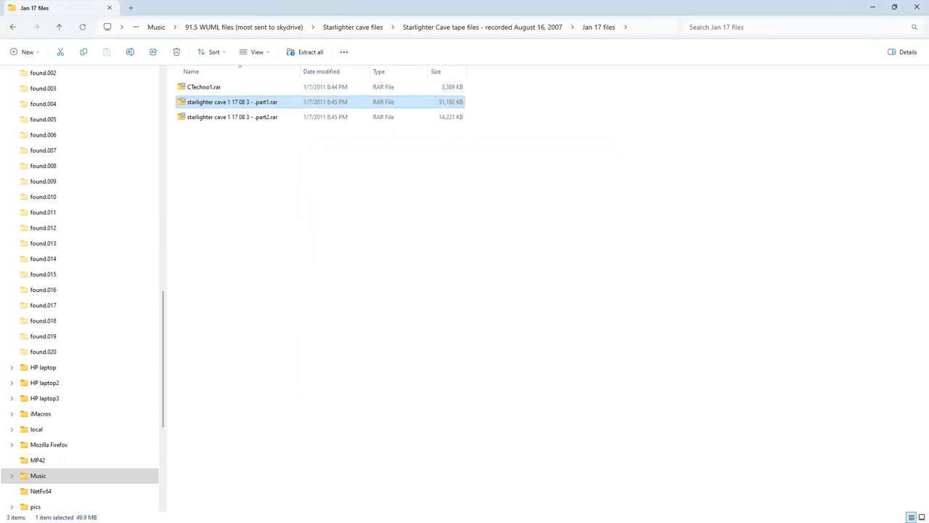
# Step: Extract part1.rar here with 7-Zip, then delete the resulting MP4 file
pyautogui.rightClick(222, 104)
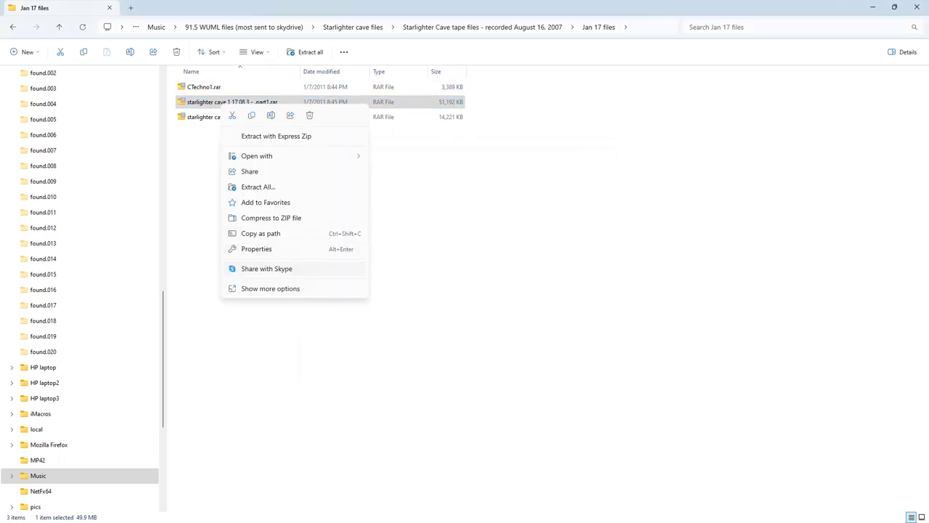
pyautogui.click(270, 288)
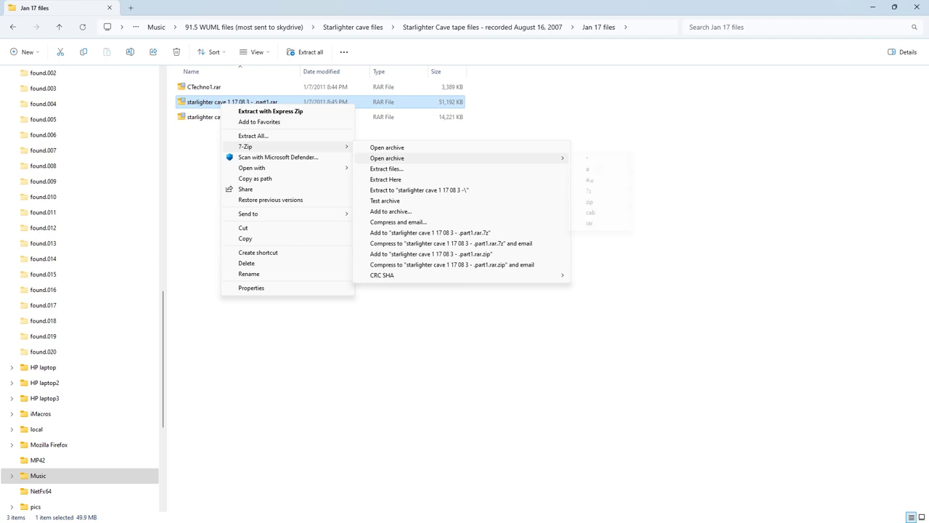
pyautogui.click(385, 179)
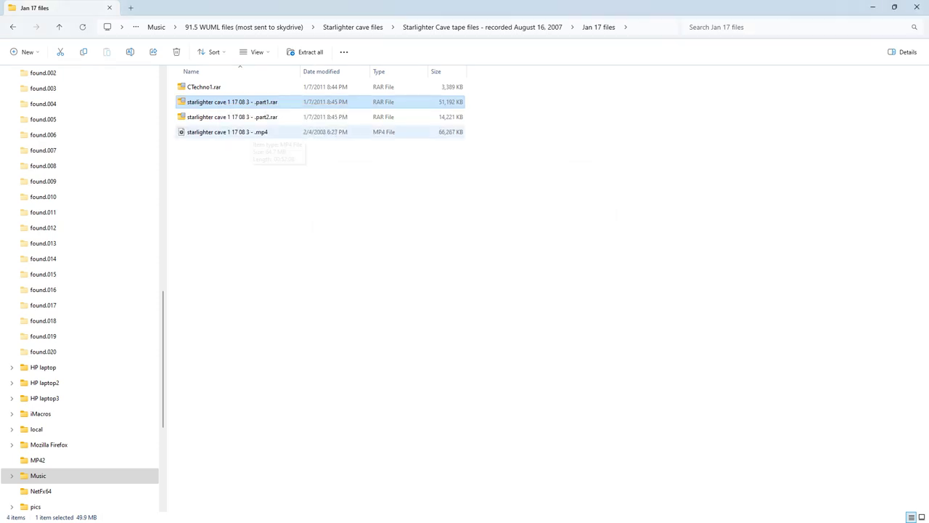
pyautogui.click(247, 132)
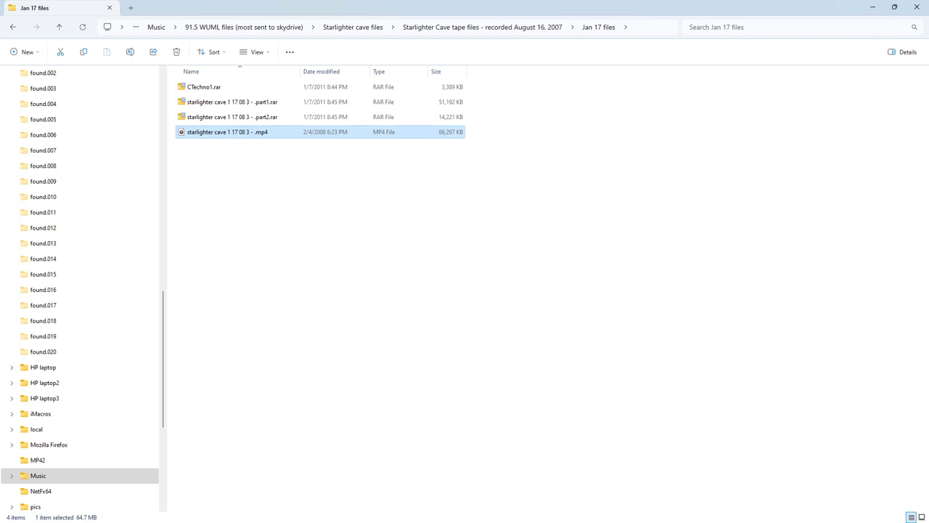
pyautogui.press('Delete')
# Step: Go up to Starlighter Cave tape files and open June 5 Starlighter Cave file eq
pyautogui.hotkey('alt', 'Up')
pyautogui.press('Down')
pyautogui.press('Return')
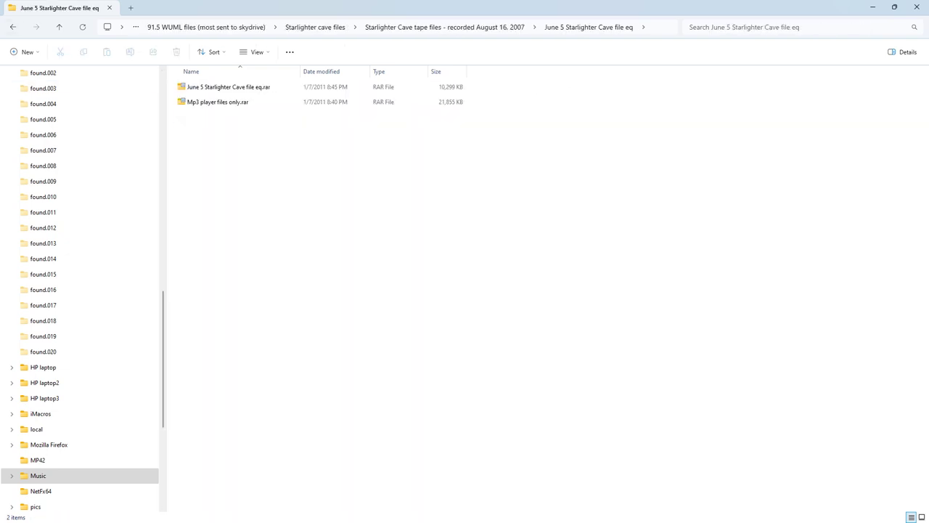
pyautogui.rightClick(218, 91)
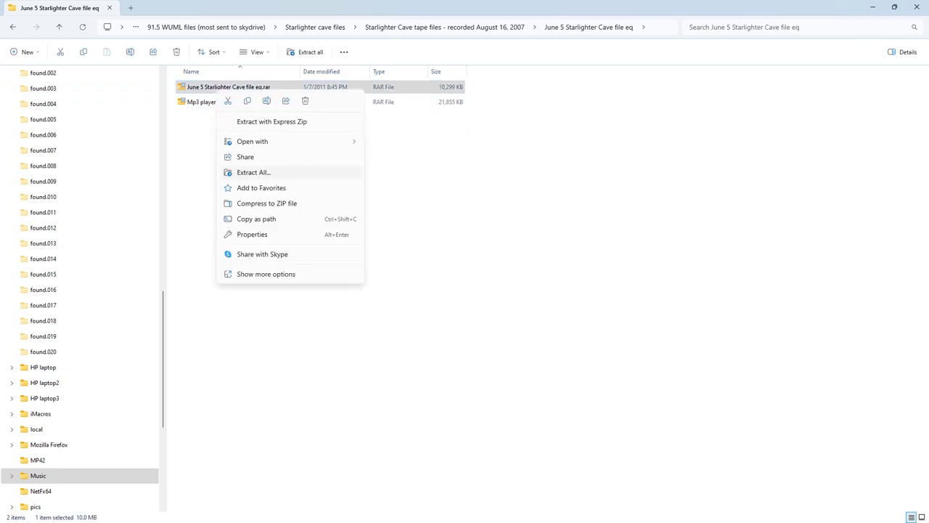
pyautogui.click(266, 274)
pyautogui.moveTo(247, 131)
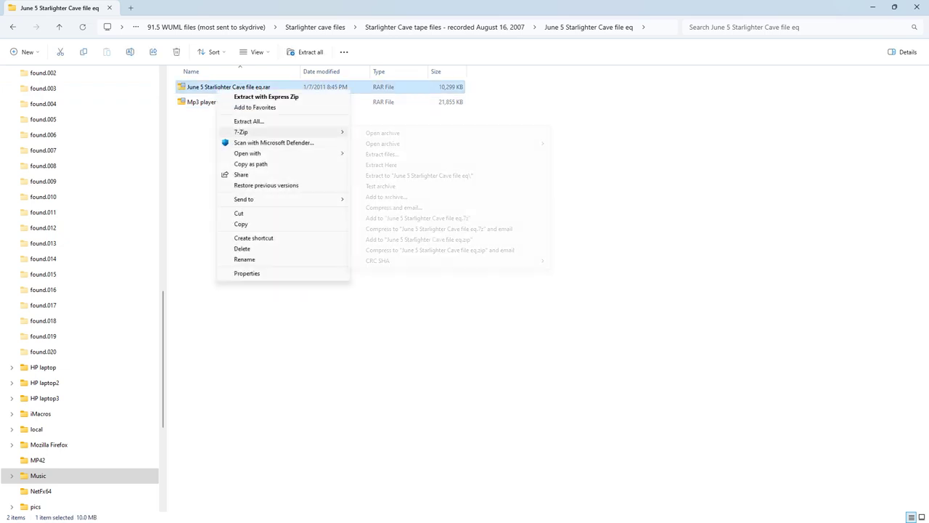
pyautogui.click(383, 133)
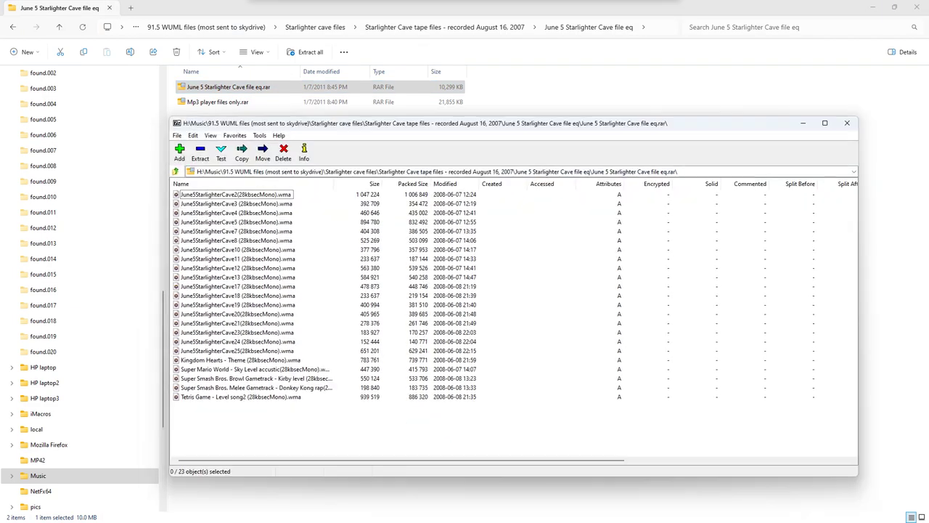
pyautogui.click(200, 151)
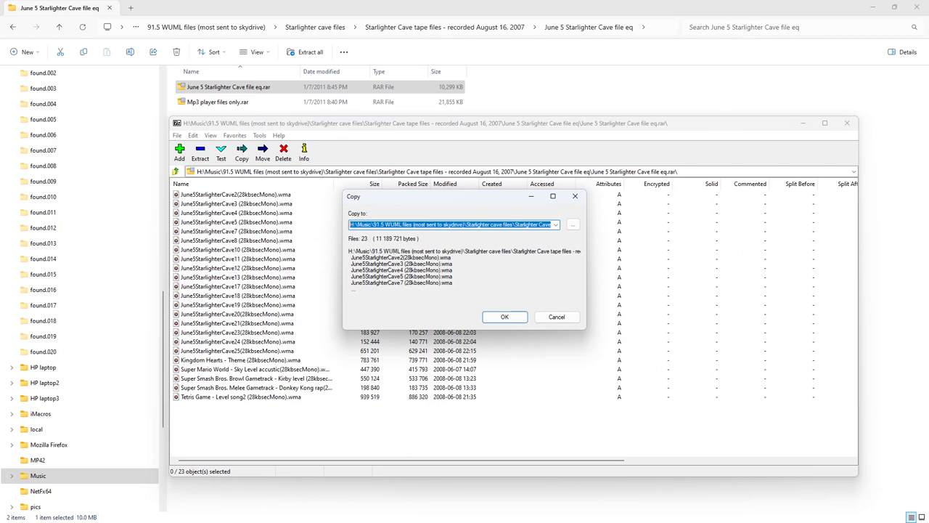
pyautogui.press('Return')
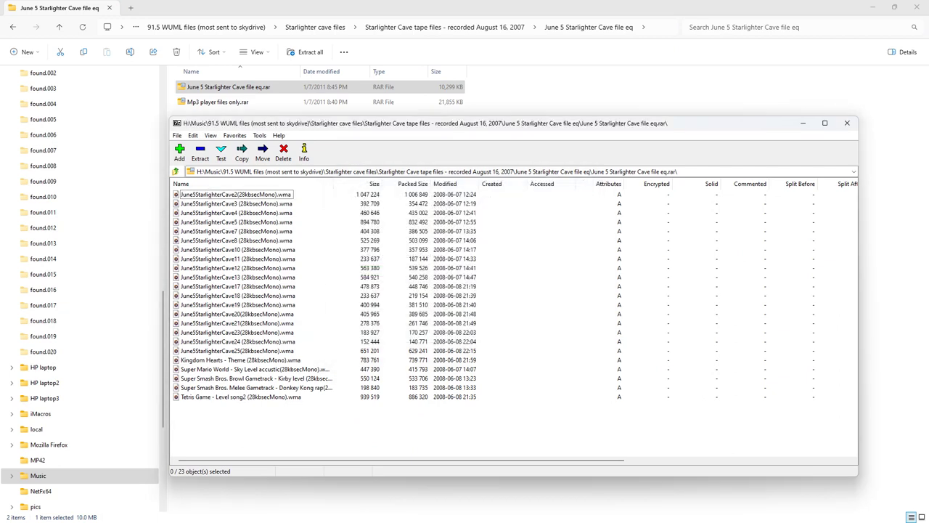
pyautogui.click(804, 123)
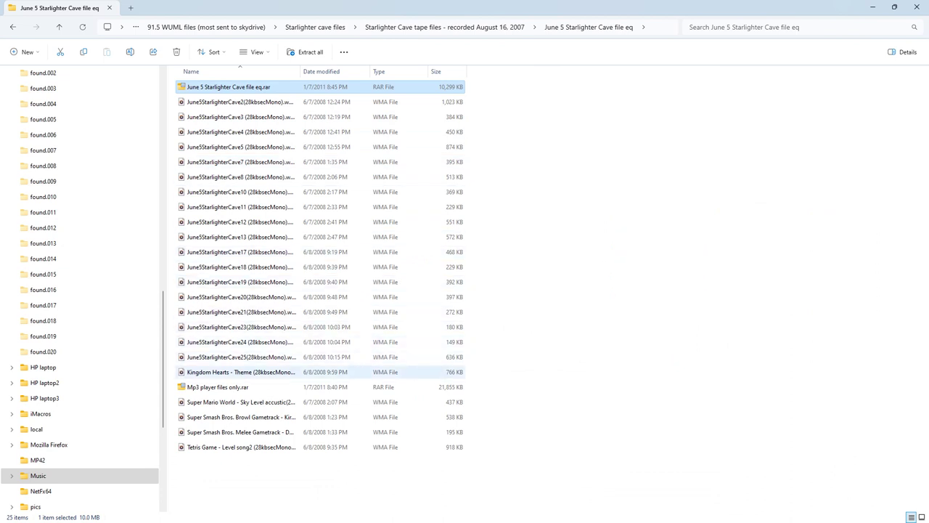
pyautogui.moveTo(302, 478); pyautogui.dragTo(241, 95)
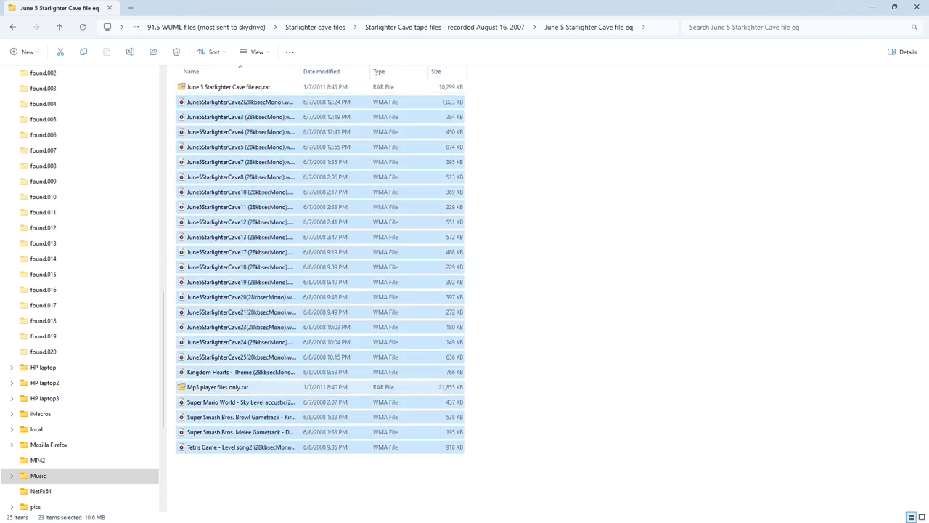
pyautogui.press('Delete')
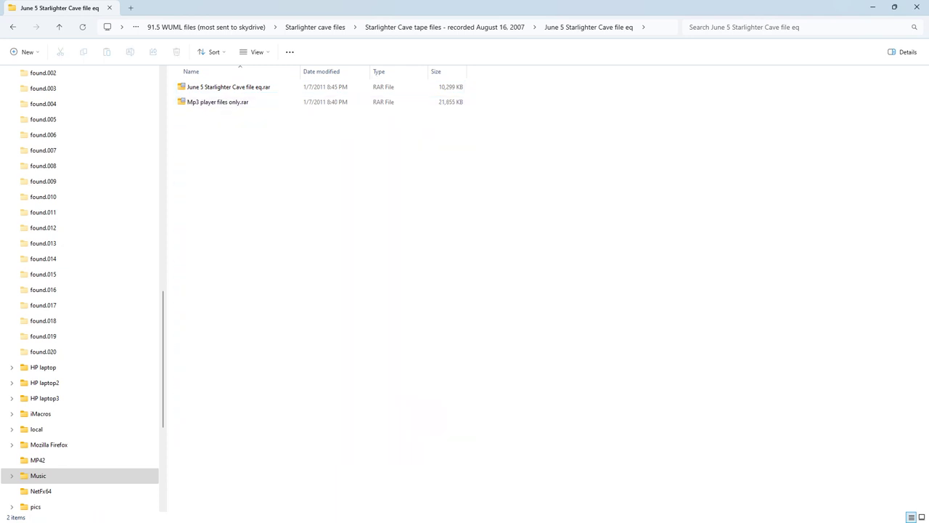
pyautogui.doubleClick(228, 86)
# Step: Select June 5 Starlighter Cave file eq.rar and bring up its context menu
pyautogui.press('Escape')
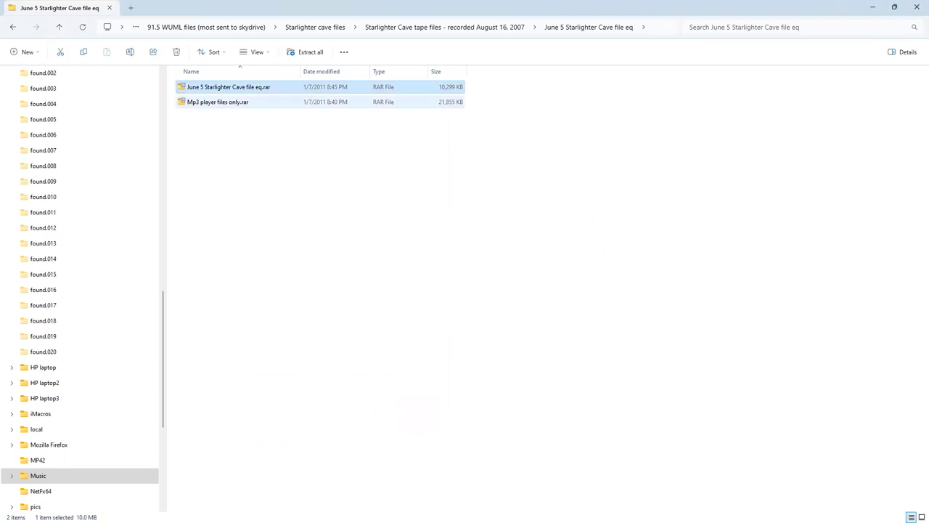
pyautogui.hotkey('shift', 'F10')
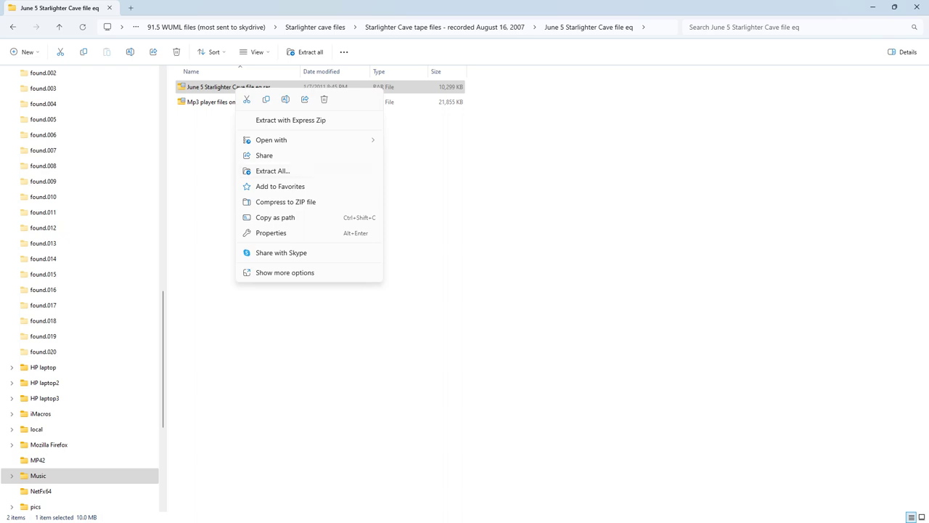
# Step: Extract the June 5 archive here with 7-Zip, then delete its 23 extracted WMA files
pyautogui.click(285, 272)
pyautogui.moveTo(259, 130)
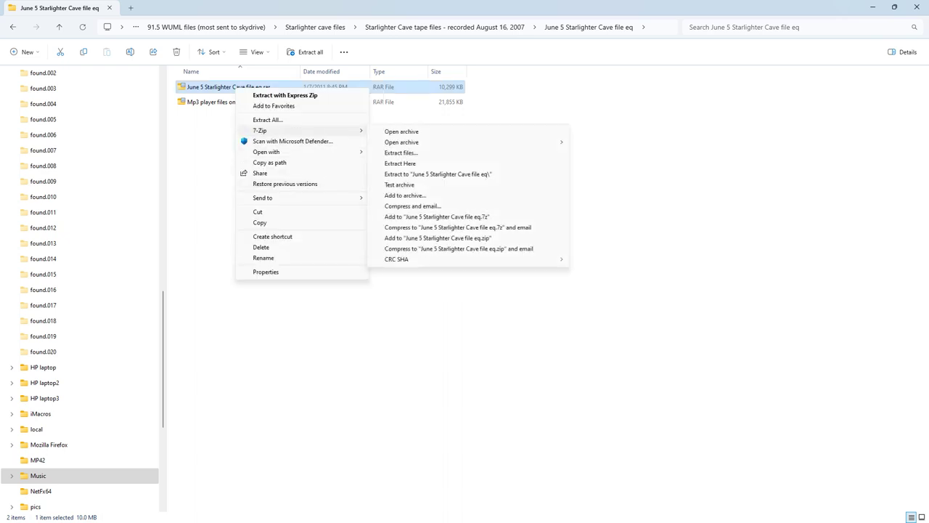
pyautogui.click(400, 163)
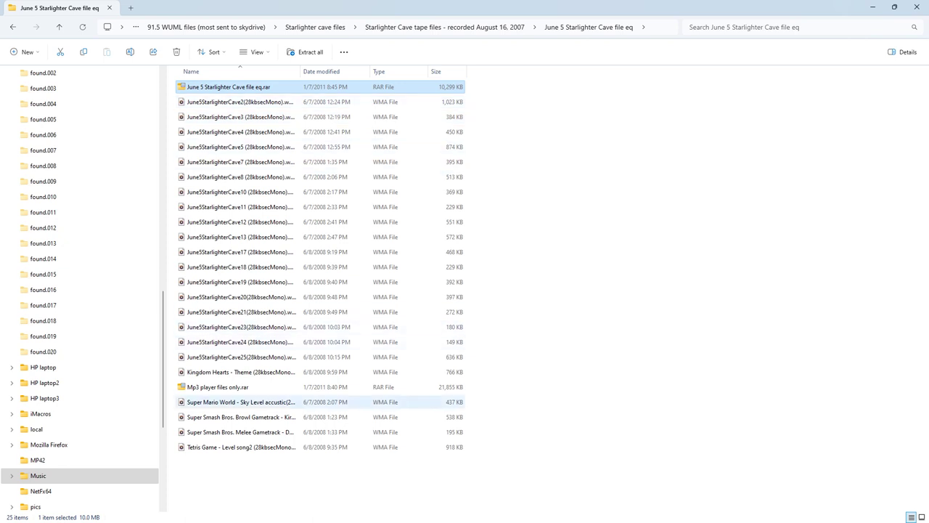
pyautogui.moveTo(386, 487); pyautogui.dragTo(229, 103)
pyautogui.keyDown('ctrl'); pyautogui.click(240, 387); pyautogui.keyUp('ctrl')
pyautogui.press('Delete')
# Step: Extract Mp3 player files only.rar into the folder with 7-Zip Extract Here
pyautogui.click(240, 102)
pyautogui.rightClick(240, 103)
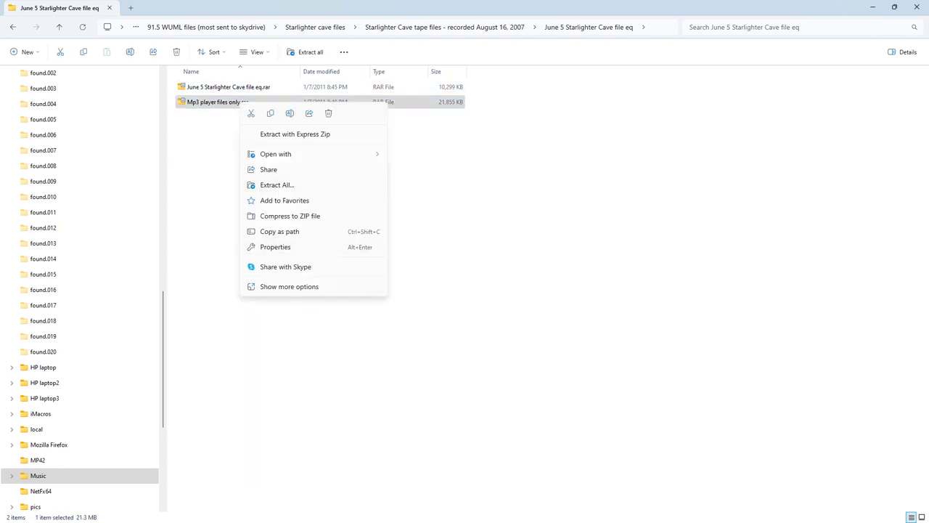
pyautogui.click(289, 286)
pyautogui.moveTo(269, 140)
pyautogui.click(443, 178)
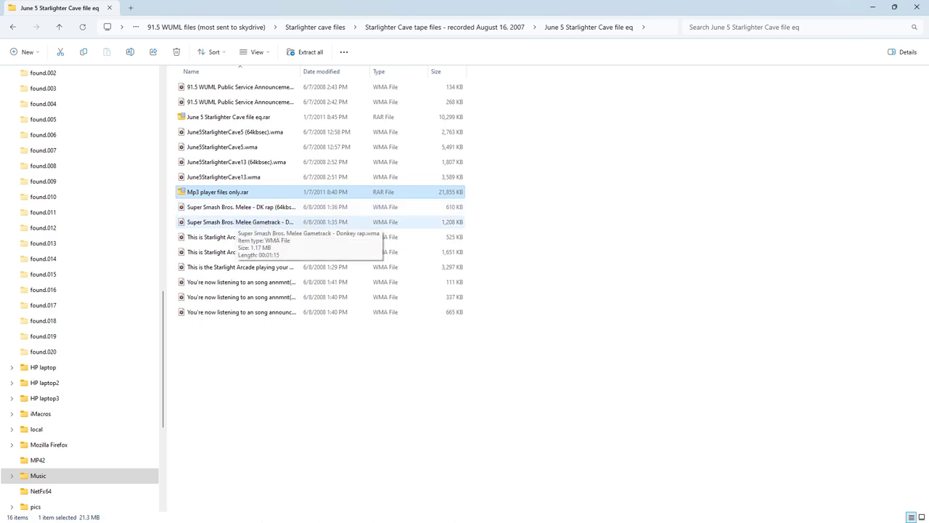
# Step: Select the two Melee DK rap tracks and three June 5 Starlighter Cave recordings, showing their full context menu
pyautogui.click(240, 206)
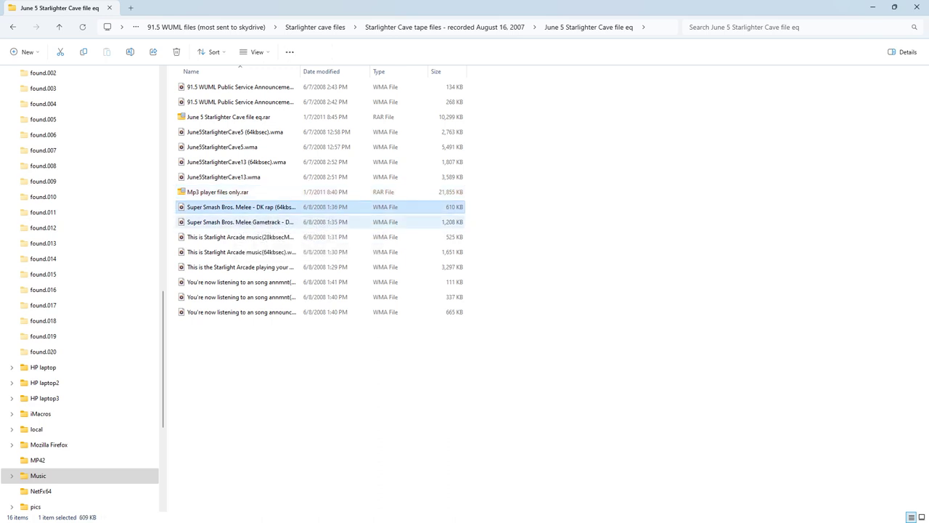
pyautogui.keyDown('ctrl'); pyautogui.click(239, 222); pyautogui.keyUp('ctrl')
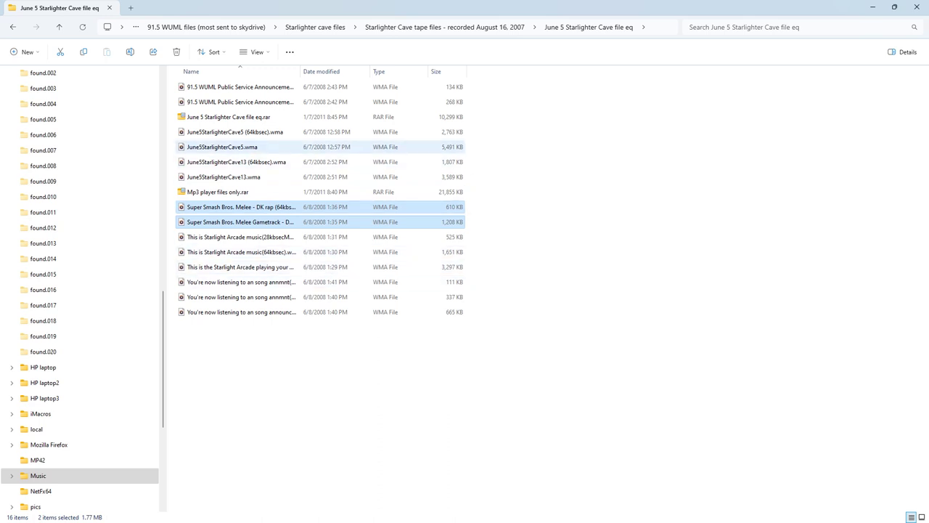
pyautogui.keyDown('ctrl'); pyautogui.click(240, 147); pyautogui.keyUp('ctrl')
pyautogui.keyDown('ctrl'); pyautogui.click(239, 162); pyautogui.keyUp('ctrl')
pyautogui.keyDown('ctrl'); pyautogui.click(240, 176); pyautogui.keyUp('ctrl')
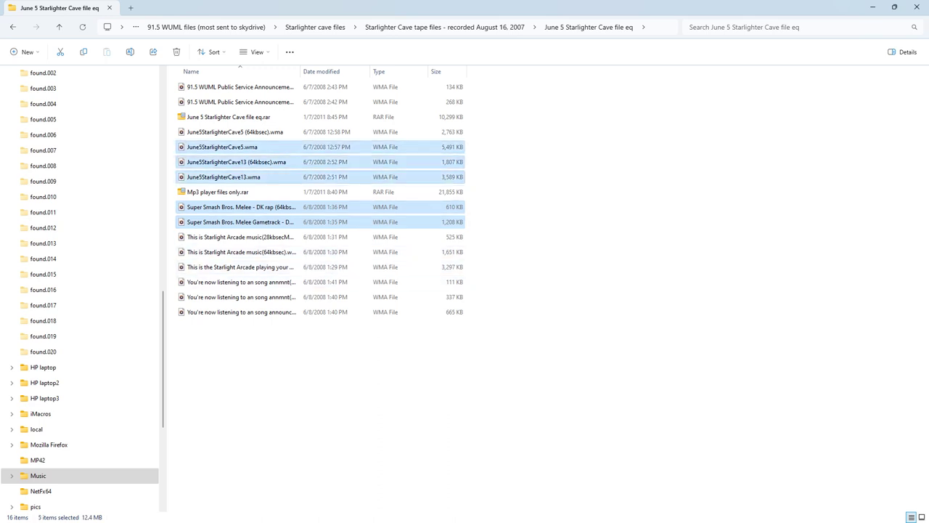
pyautogui.rightClick(251, 182)
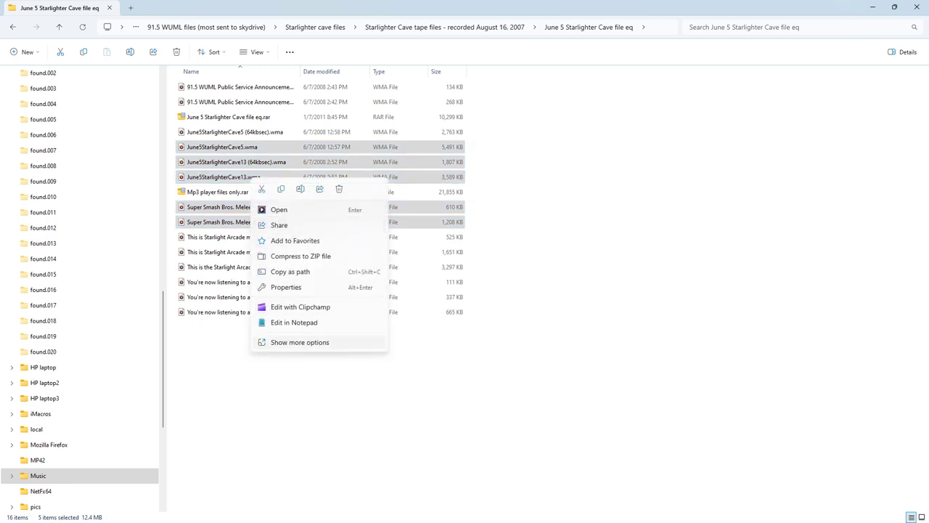
pyautogui.click(300, 343)
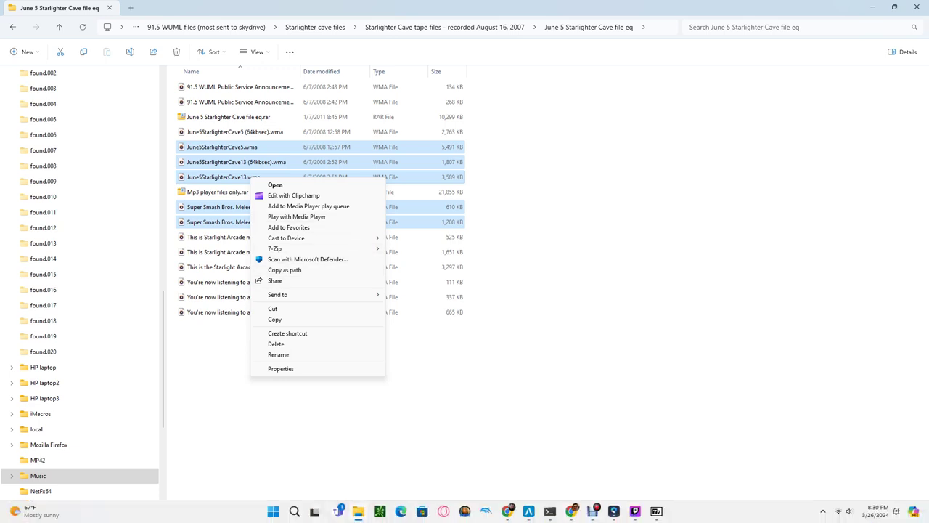
# Step: Check the stream's audio source levels in the streaming studio, then return to the files
pyautogui.click(635, 511)
pyautogui.click(71, 449)
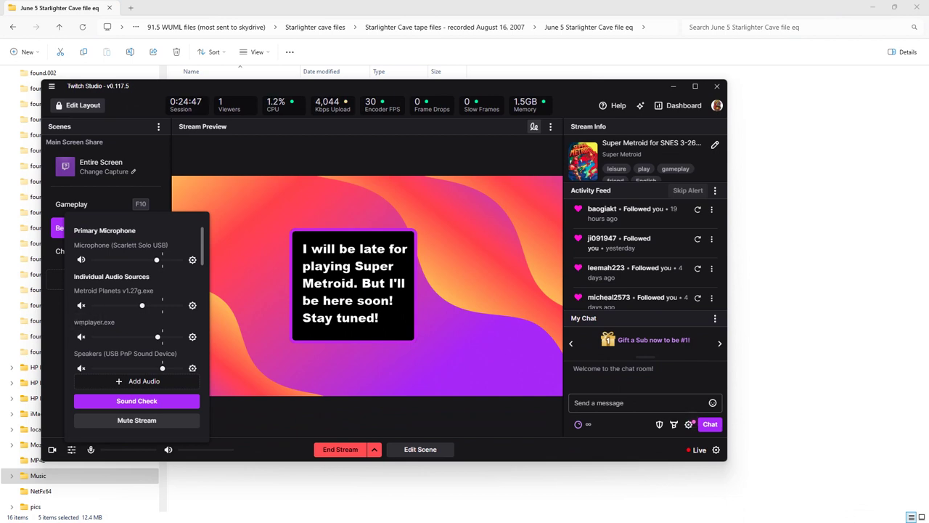
pyautogui.hotkey('alt', 'Tab')
# Step: Play the five selected tracks with Media Player, then close the player
pyautogui.rightClick(264, 222)
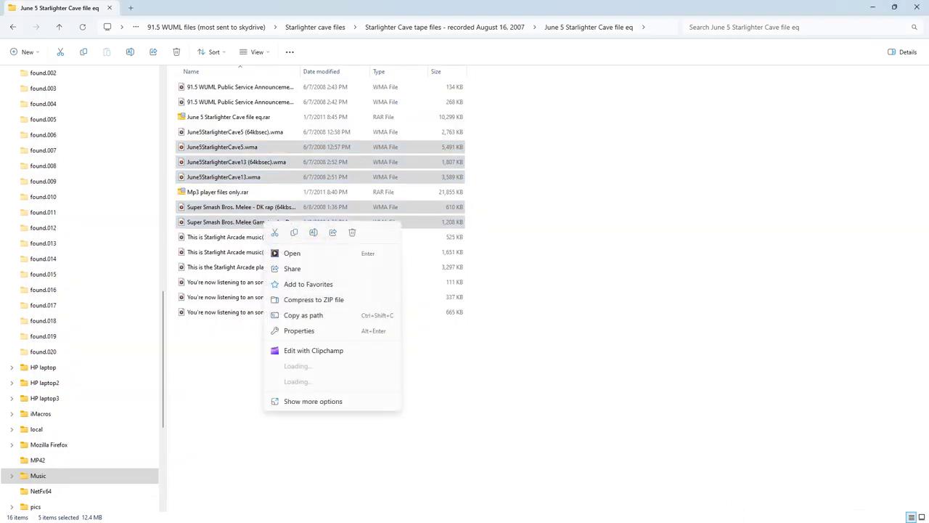
pyautogui.click(291, 315)
pyautogui.rightClick(263, 219)
pyautogui.click(305, 260)
pyautogui.click(918, 7)
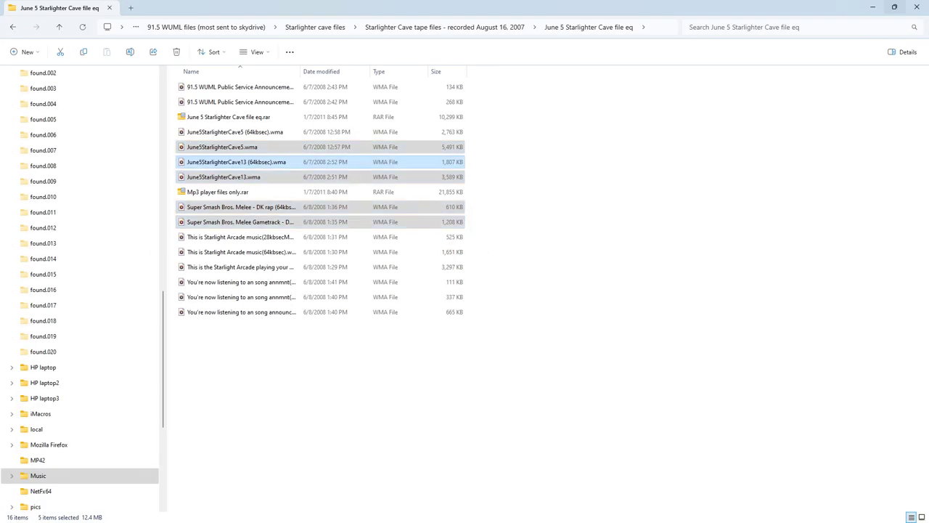
# Step: Reopen the tracks' full context menu with Shift+F10, dismiss it, and select June5StarlighterCave5.wma
pyautogui.hotkey('shift', 'F10')
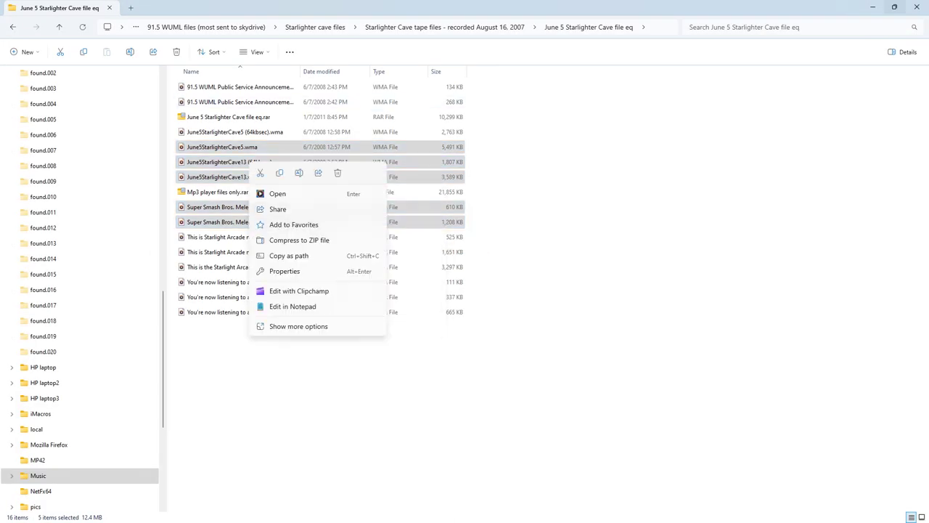
pyautogui.hotkey('shift', 'F10')
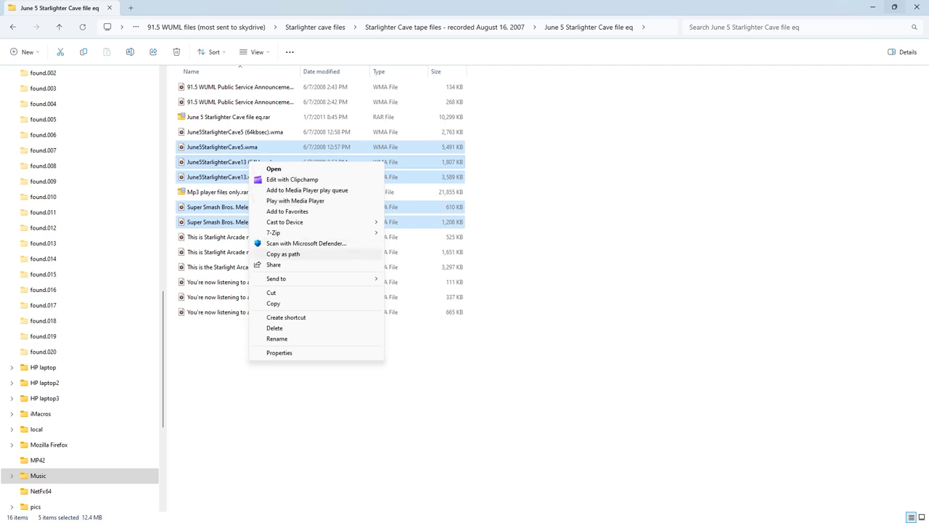
pyautogui.press('Escape')
pyautogui.click(231, 147)
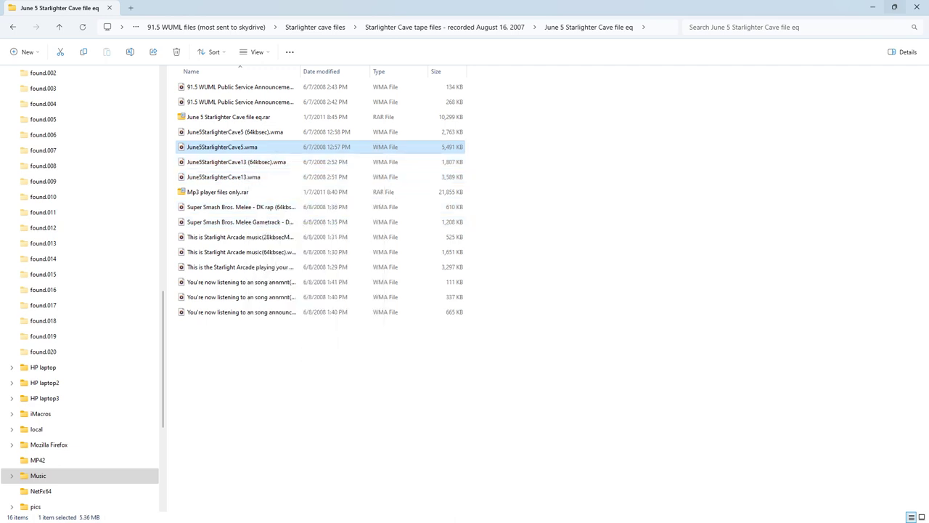
# Step: Open June5StarlighterCave5.wma with Windows Media Player Legacy
pyautogui.rightClick(231, 148)
pyautogui.moveTo(267, 194)
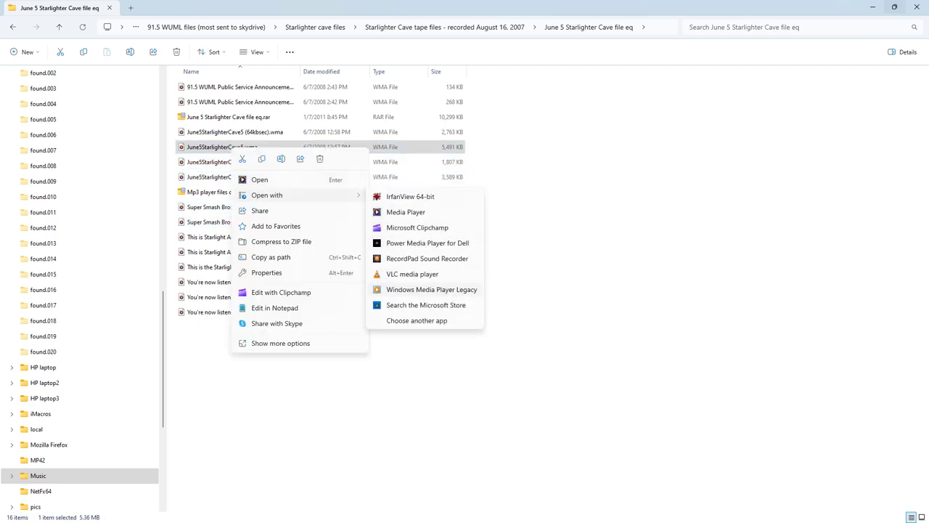
pyautogui.click(432, 289)
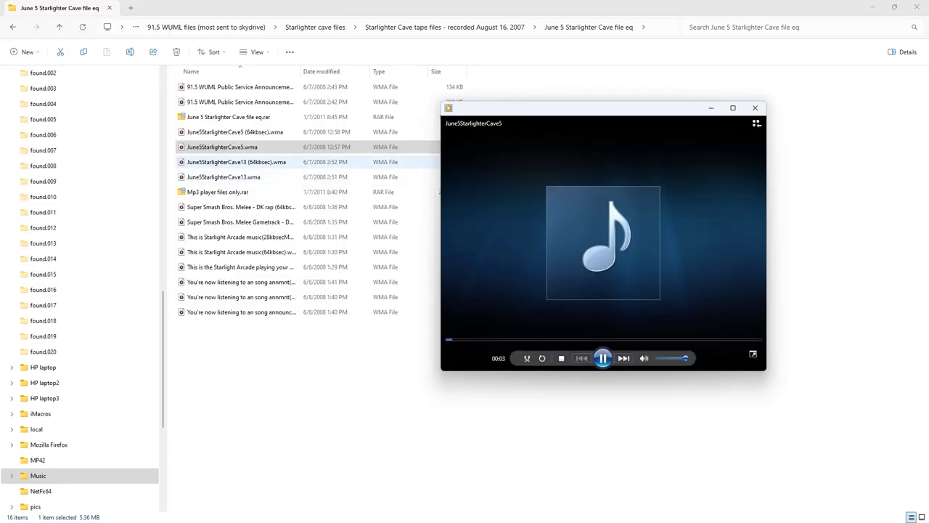
# Step: Select June5StarlighterCave13.wma plus both Melee tracks, then shrink the File Explorer window
pyautogui.click(236, 162)
pyautogui.keyDown('shift'); pyautogui.click(223, 177); pyautogui.keyUp('shift')
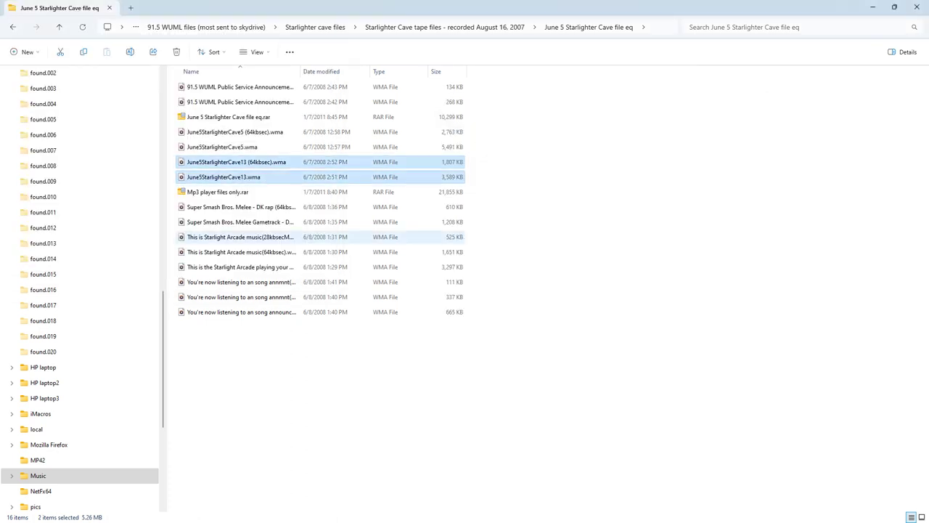
pyautogui.click(224, 176)
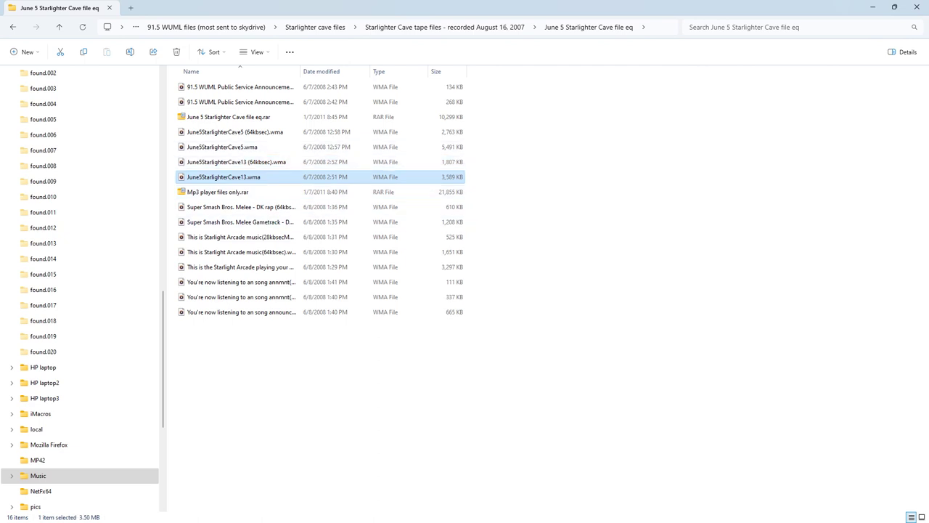
pyautogui.keyDown('ctrl'); pyautogui.click(240, 207); pyautogui.keyUp('ctrl')
pyautogui.keyDown('ctrl'); pyautogui.click(240, 221); pyautogui.keyUp('ctrl')
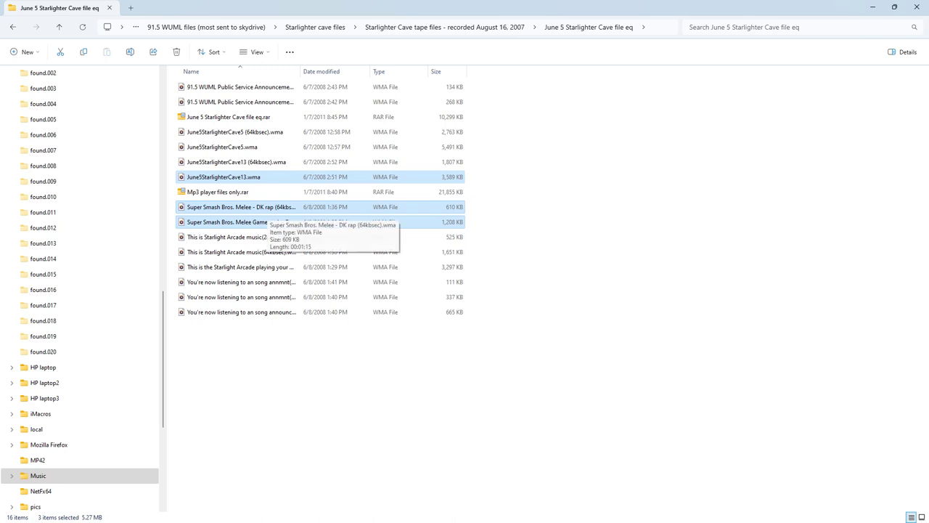
pyautogui.rightClick(266, 218)
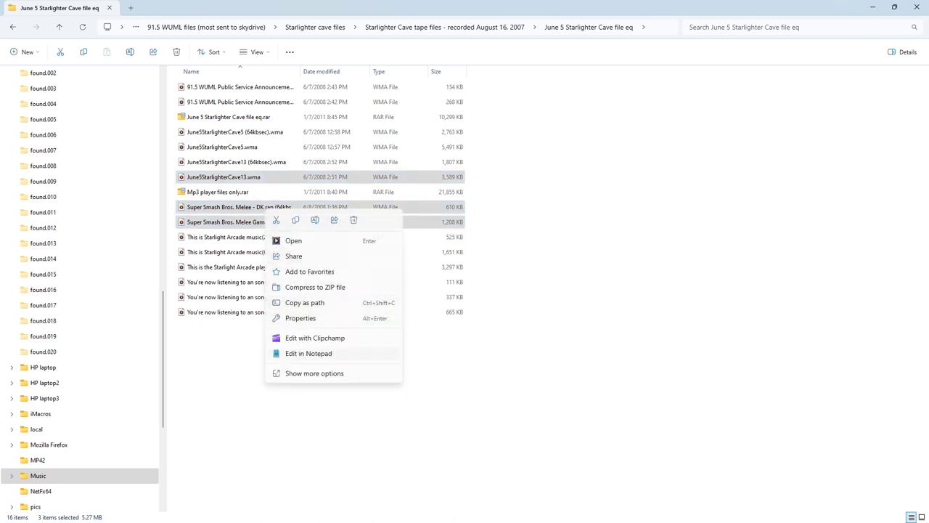
pyautogui.press('Escape')
pyautogui.press('super+Down')
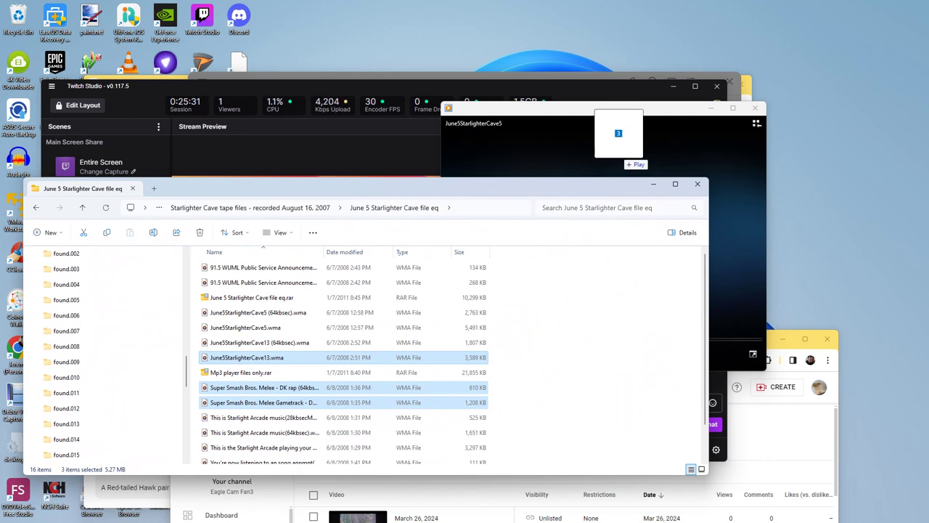
# Step: Play the three selected files, skipping ahead and back to June5StarlighterCave13
pyautogui.press('Return')
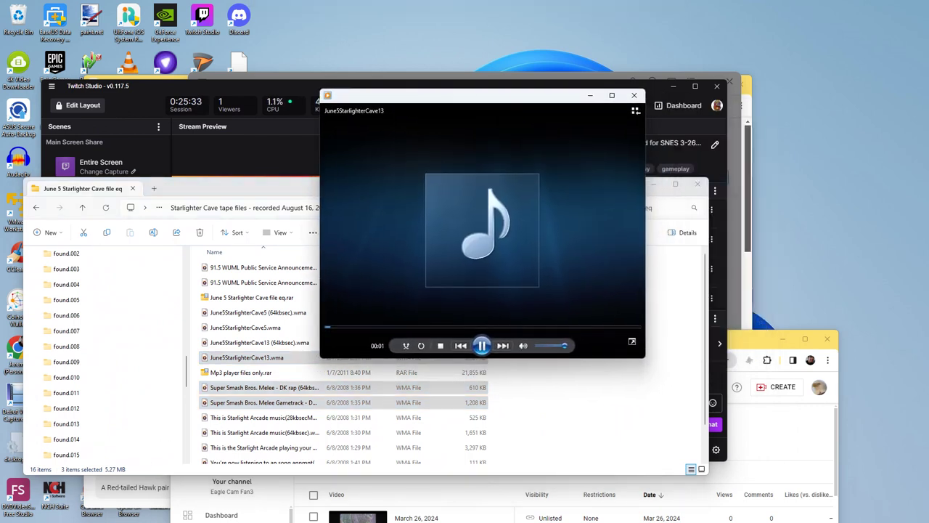
pyautogui.click(502, 346)
pyautogui.click(503, 345)
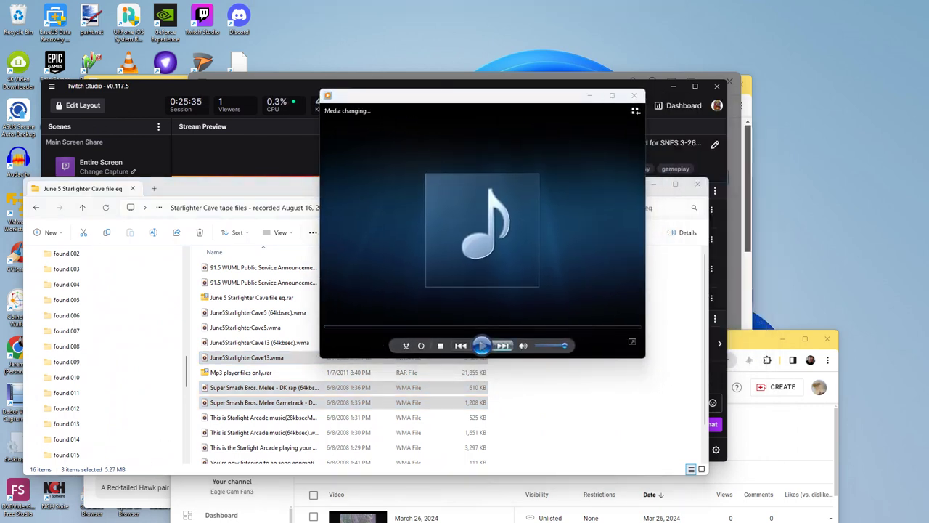
pyautogui.click(503, 346)
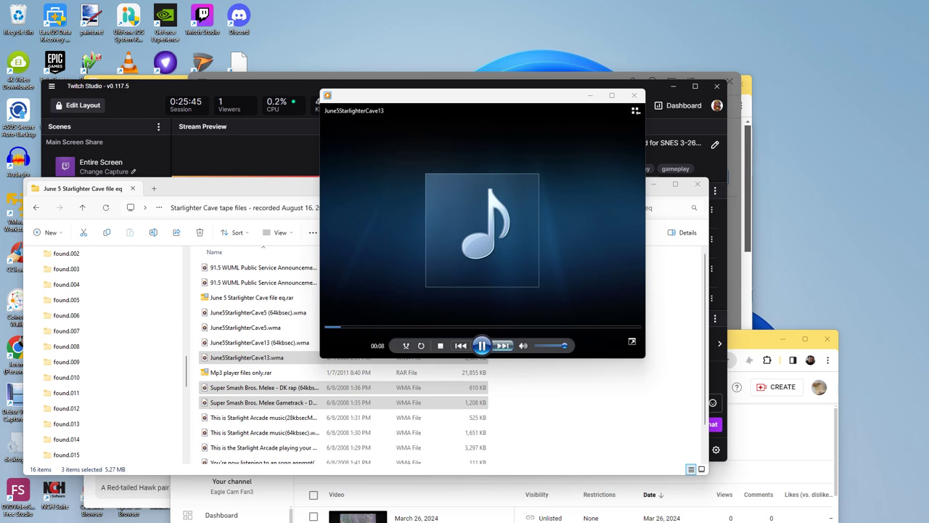
# Step: Turn the system volume down to 3 in Quick Settings
pyautogui.moveTo(502, 519)
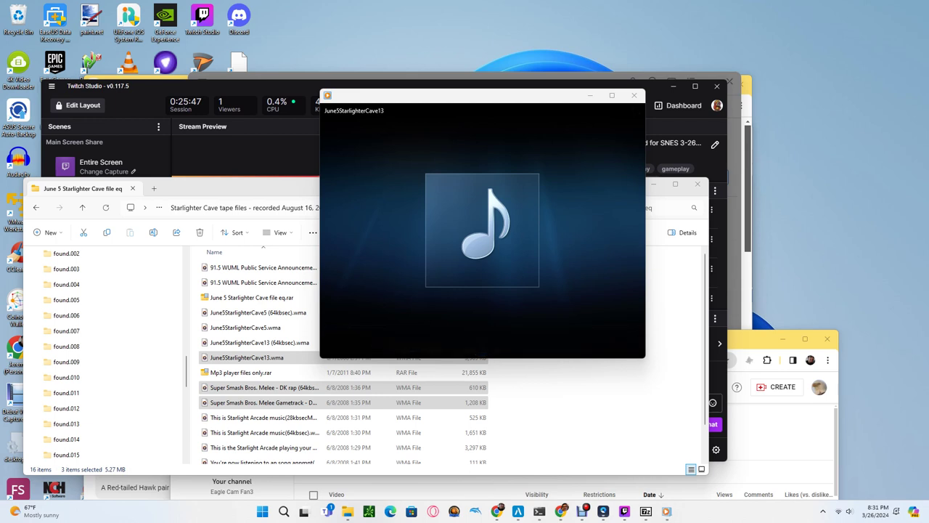
pyautogui.click(844, 511)
pyautogui.click(785, 450)
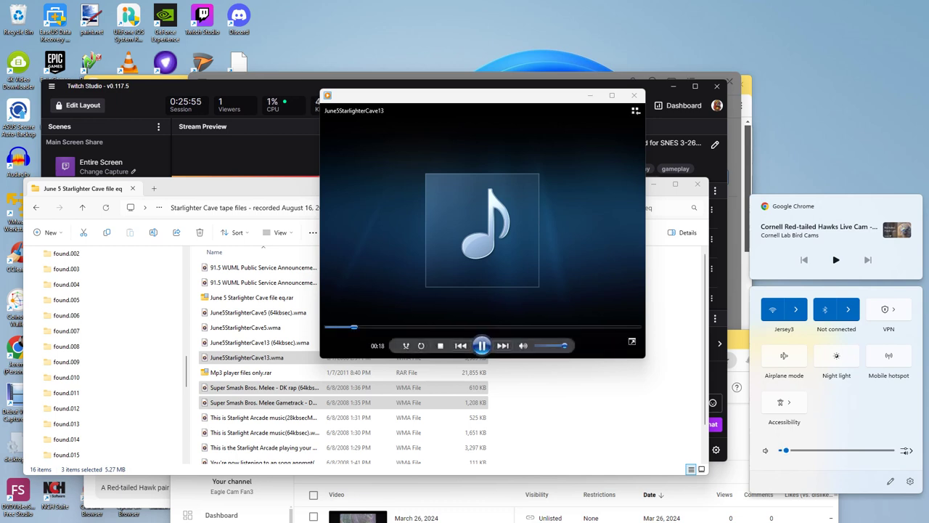
pyautogui.click(481, 346)
# Step: Seek to 01:49 and 03:02, skip through the DK rap track, and pause on Donkey rap
pyautogui.click(477, 327)
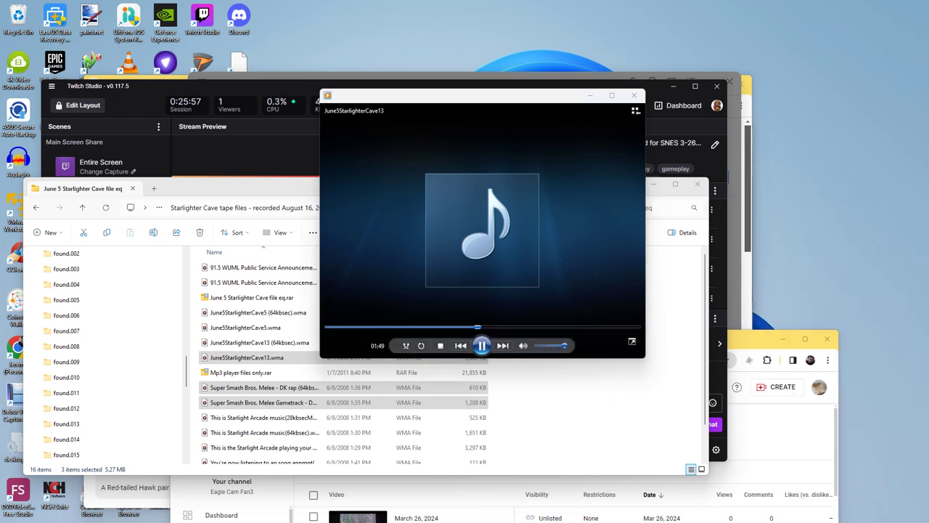
pyautogui.click(579, 327)
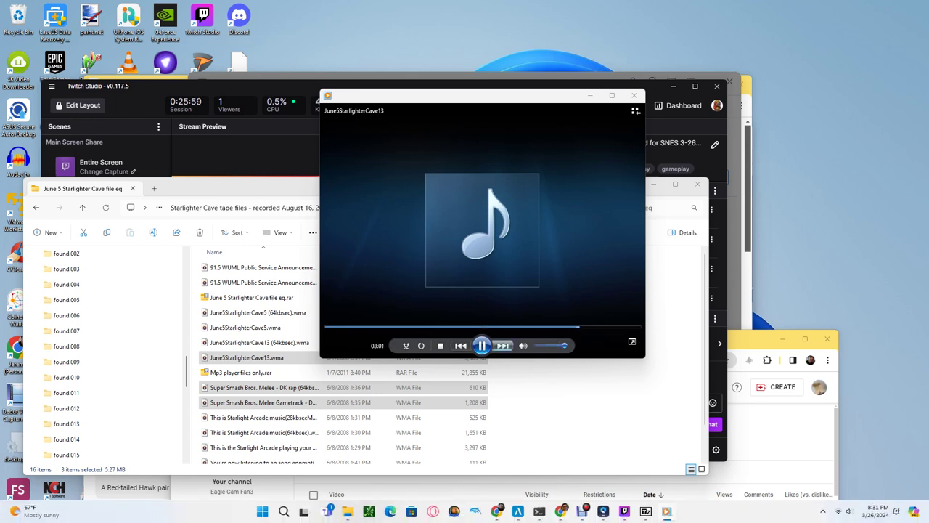
pyautogui.click(502, 345)
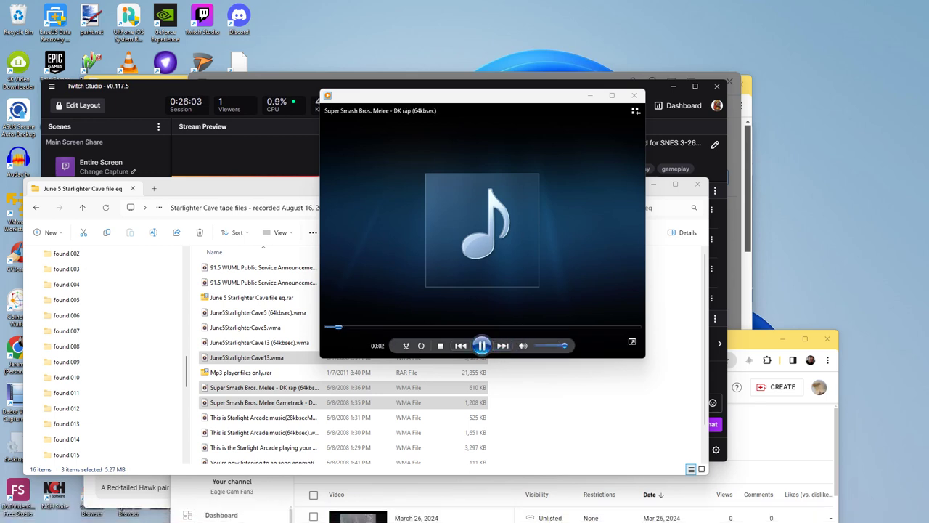
pyautogui.click(378, 327)
pyautogui.moveTo(378, 327); pyautogui.dragTo(601, 327)
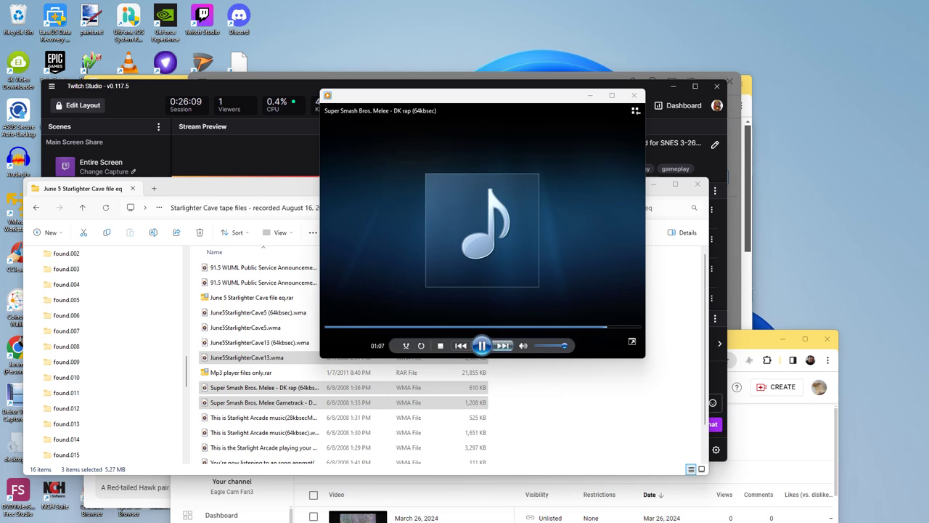
pyautogui.click(503, 346)
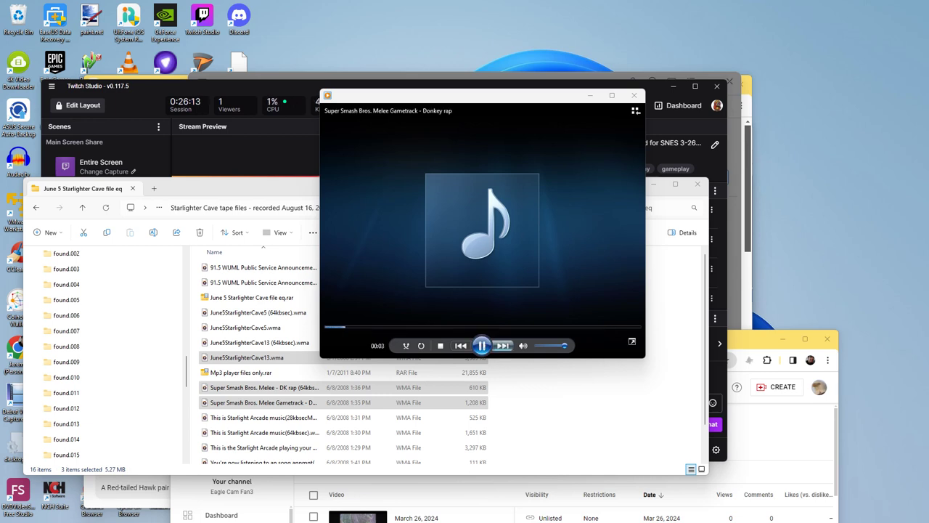
pyautogui.click(482, 346)
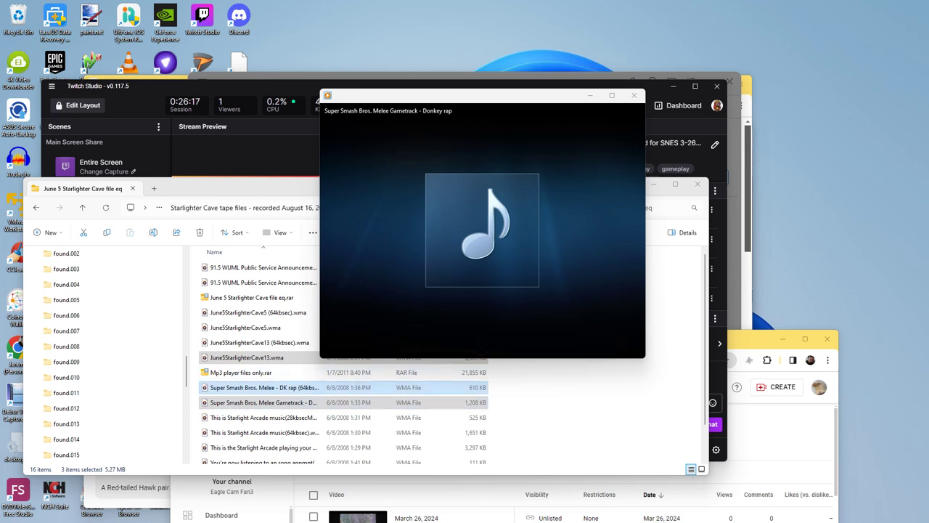
# Step: Back in File Explorer, swap the DK rap file for June5StarlighterCave5.wma in the selection
pyautogui.hotkey('alt', 'Tab')
pyautogui.keyDown('ctrl'); pyautogui.click(261, 387); pyautogui.keyUp('ctrl')
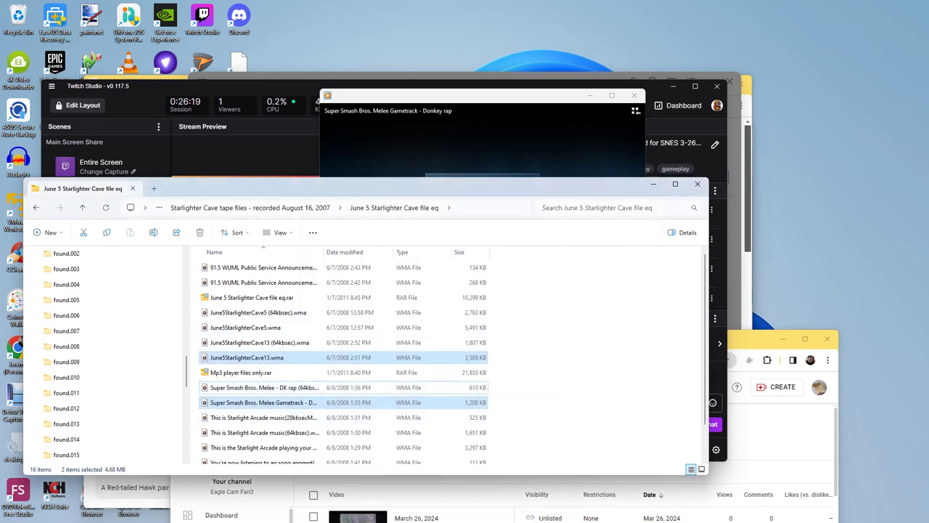
pyautogui.keyDown('ctrl'); pyautogui.click(247, 327); pyautogui.keyUp('ctrl')
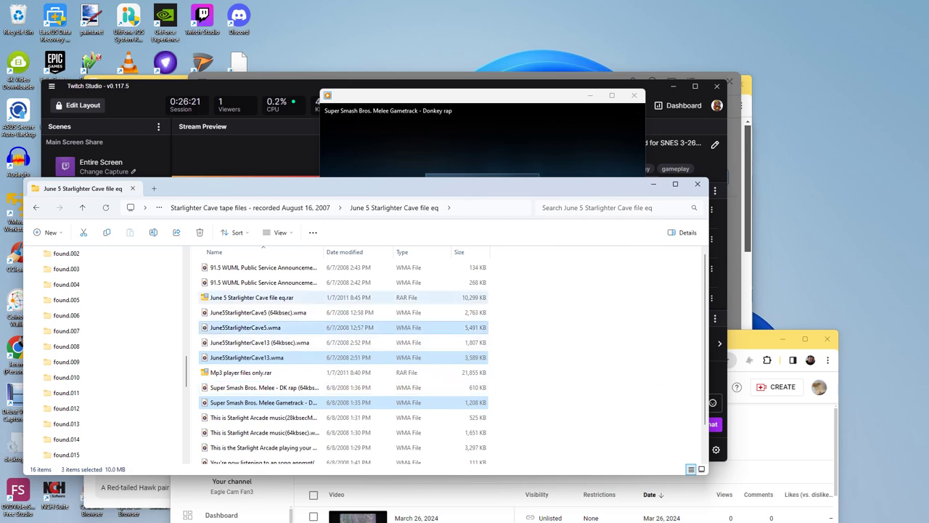
# Step: Add the three chosen files to the Media Player play queue, close the player, and select June5StarlighterCave5.wma
pyautogui.scroll(-1, 262, 330)
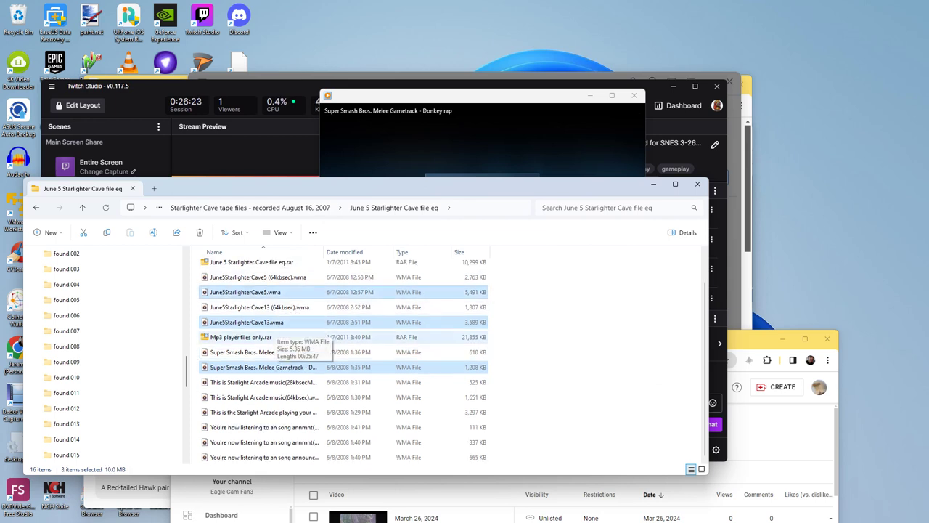
pyautogui.rightClick(280, 367)
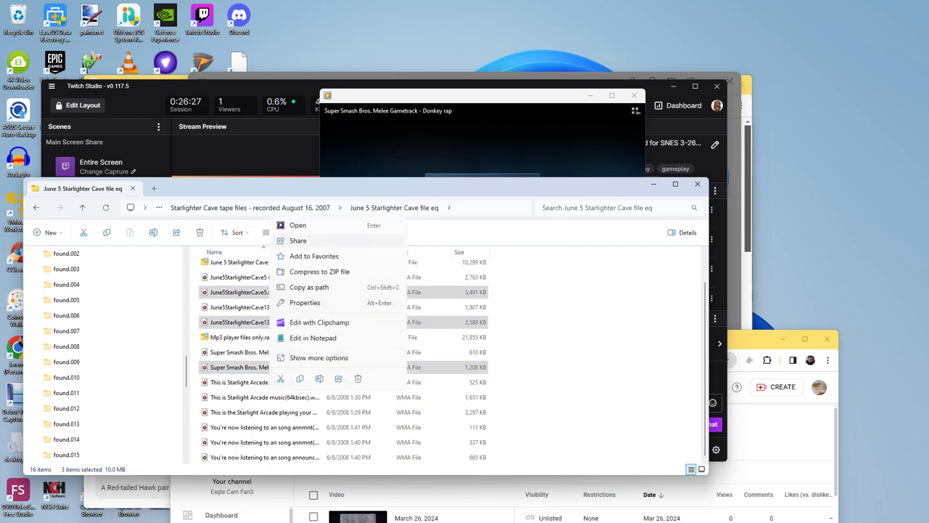
pyautogui.click(319, 358)
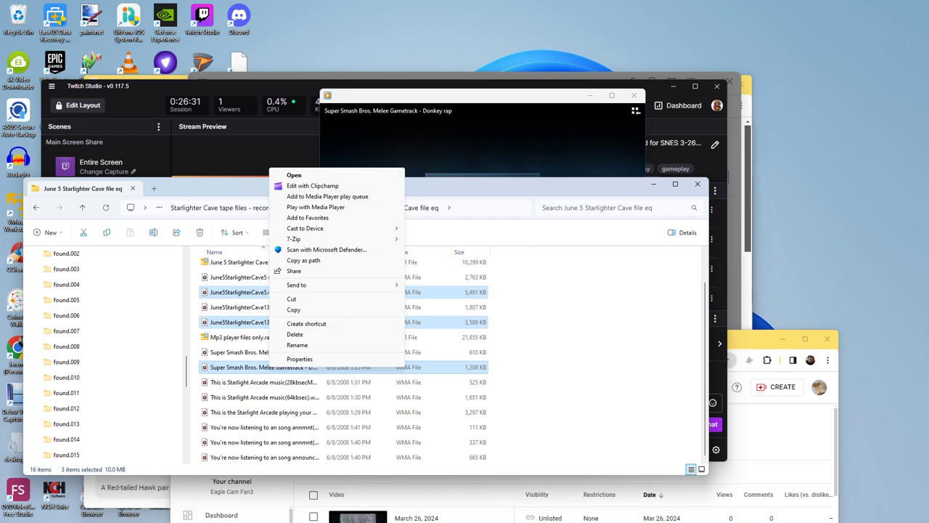
pyautogui.click(316, 207)
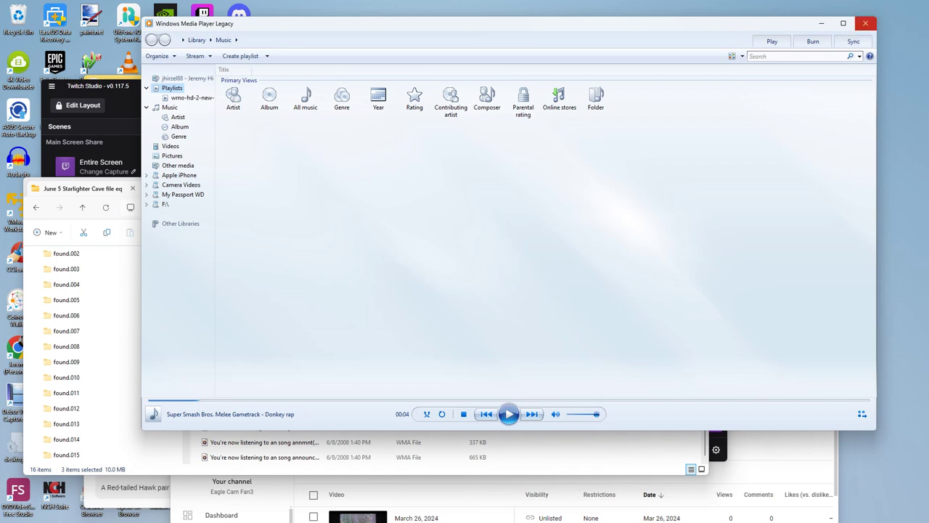
pyautogui.click(866, 23)
pyautogui.click(247, 292)
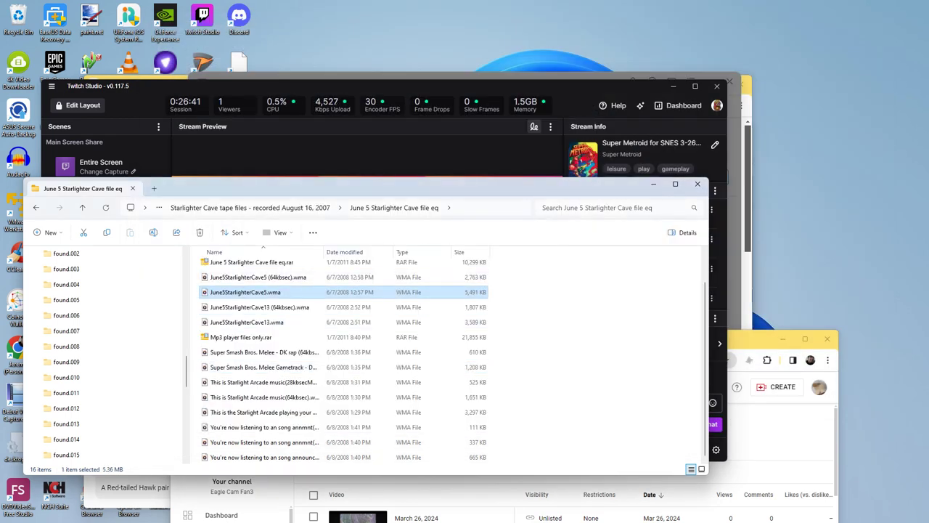
# Step: Drag June5StarlighterCave13.wma and the Melee Gametrack file onto the player
pyautogui.rightClick(247, 292)
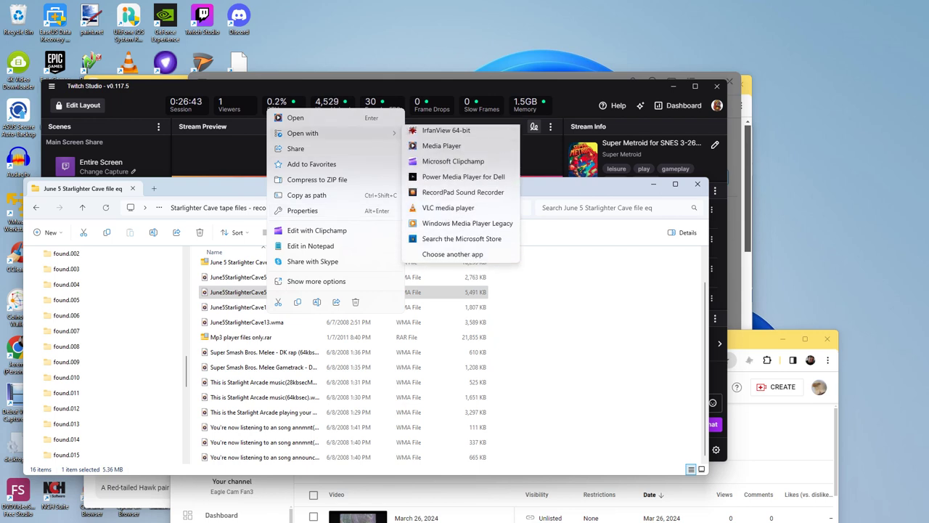
pyautogui.press('Escape')
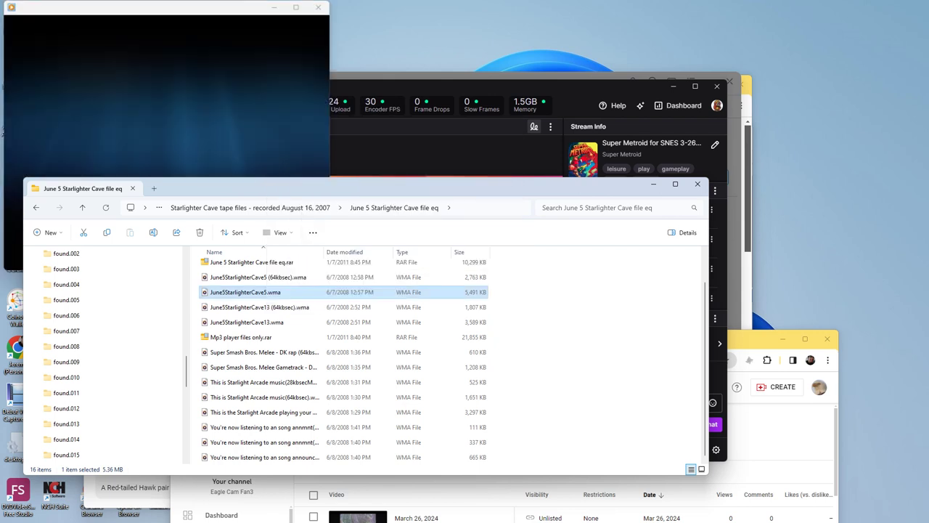
pyautogui.click(247, 321)
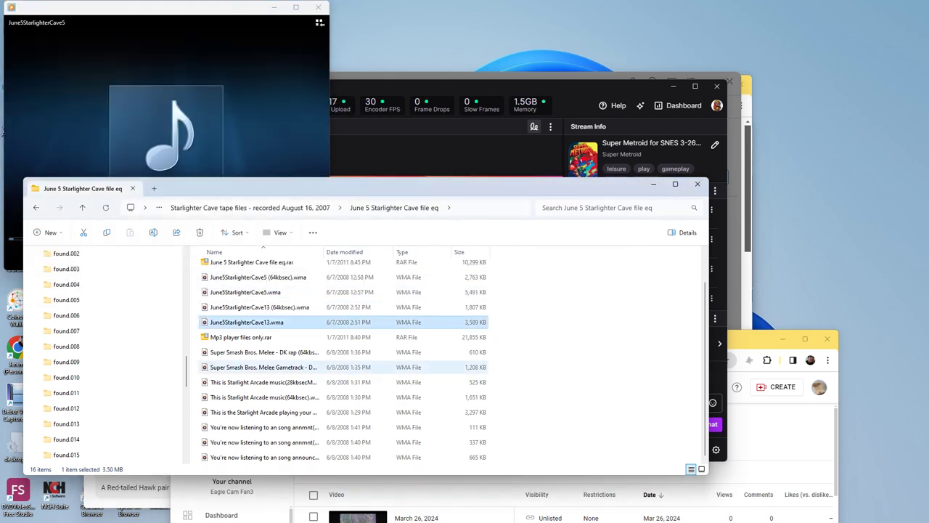
pyautogui.keyDown('ctrl'); pyautogui.click(261, 367); pyautogui.keyUp('ctrl')
pyautogui.moveTo(261, 366); pyautogui.dragTo(218, 116)
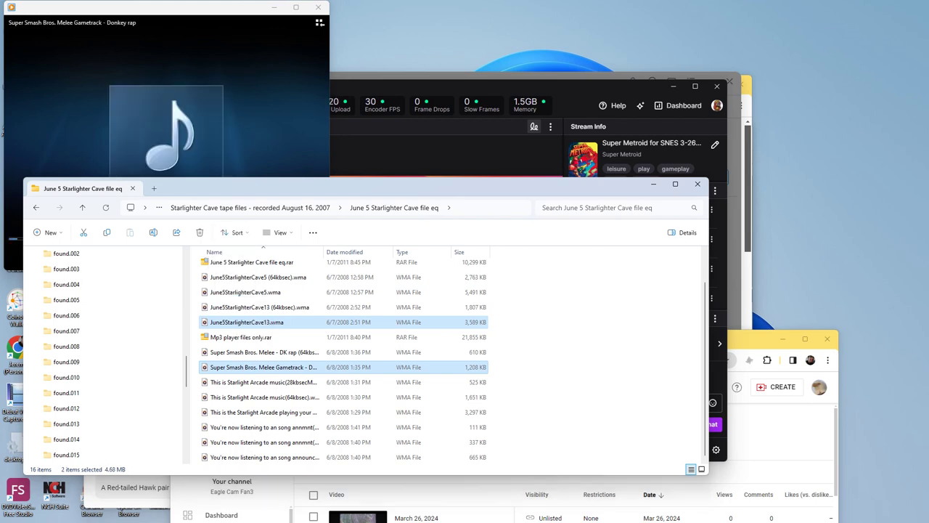
# Step: Center the player window, pause playback, and move the folder window up over the player
pyautogui.moveTo(145, 7); pyautogui.dragTo(339, 42)
pyautogui.click(356, 291)
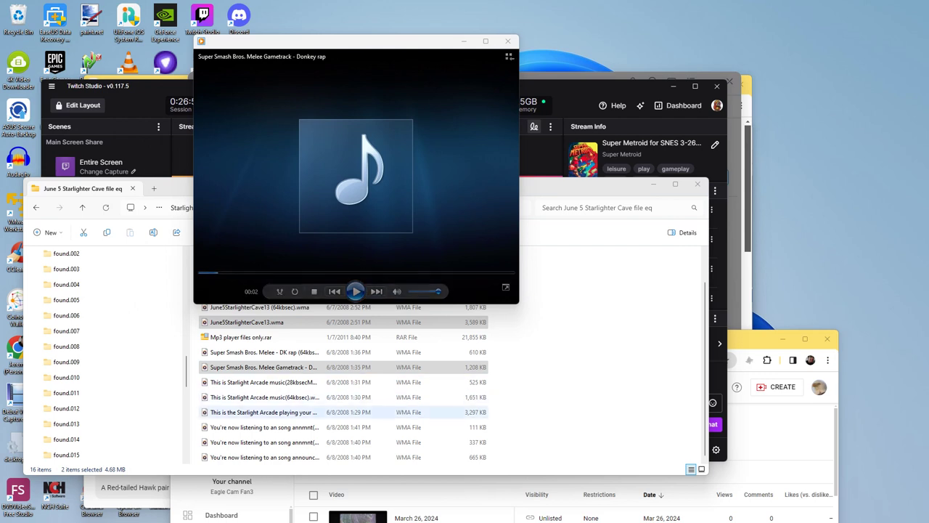
pyautogui.moveTo(175, 188); pyautogui.dragTo(288, 169)
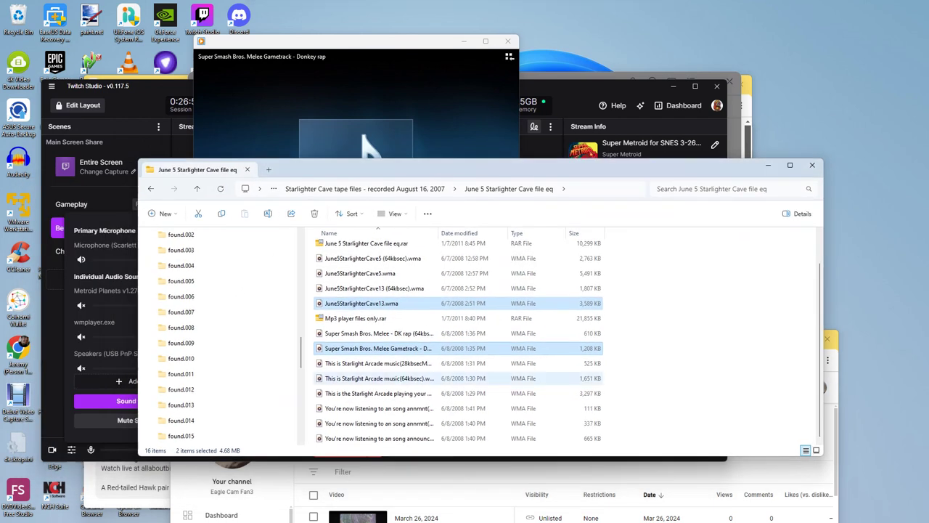
# Step: Bring the player forward and step Next, Previous, Next to June5StarlighterCave13
pyautogui.scroll(1, 458, 341)
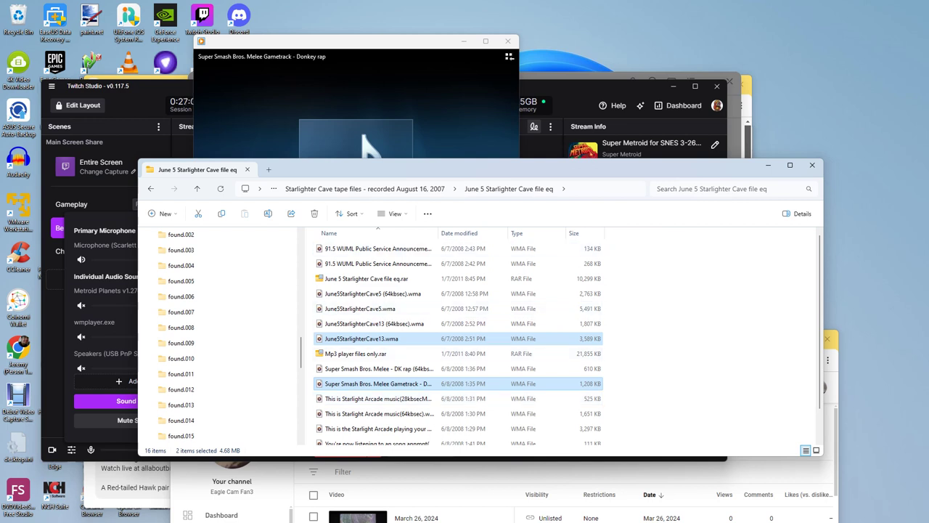
pyautogui.click(371, 149)
pyautogui.click(376, 292)
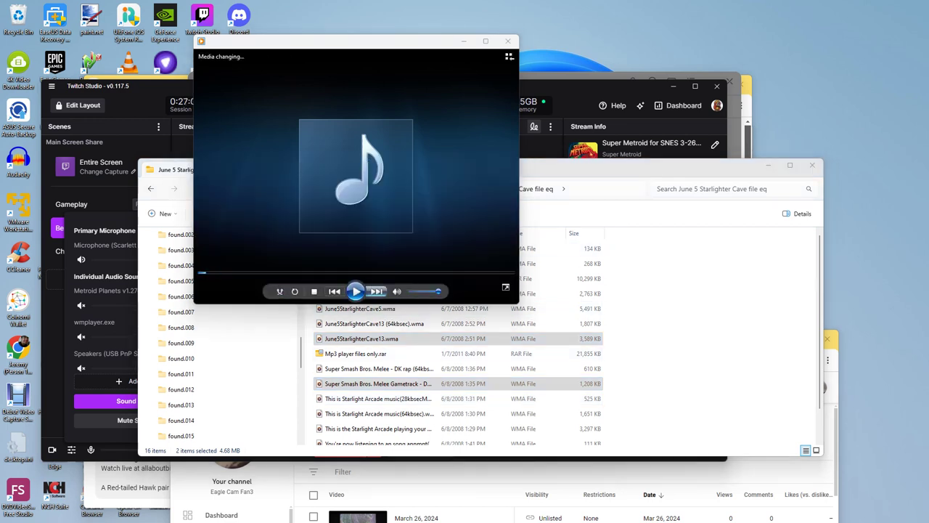
pyautogui.click(376, 291)
pyautogui.click(377, 291)
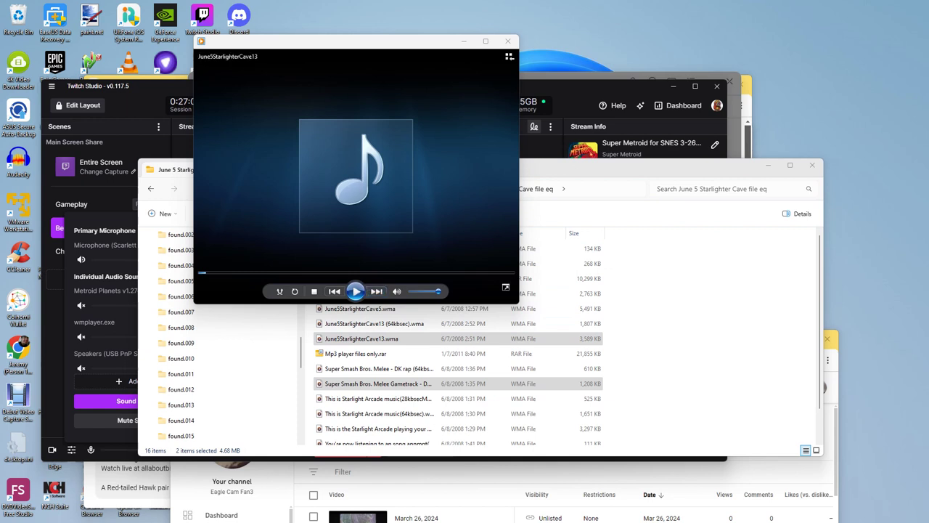
# Step: Open June5StarlighterCave5.wma in the player, pause and resume, seek near the end, and replay
pyautogui.click(360, 309)
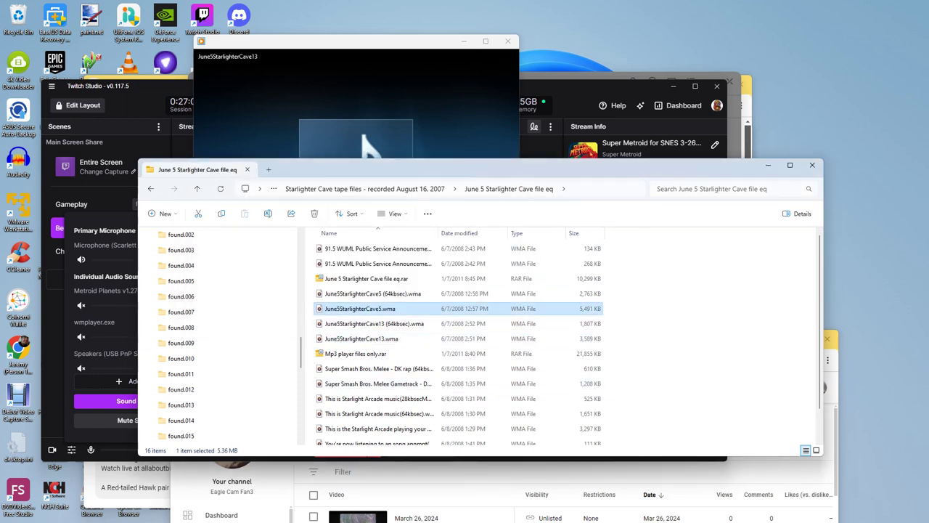
pyautogui.press('Return')
pyautogui.click(356, 291)
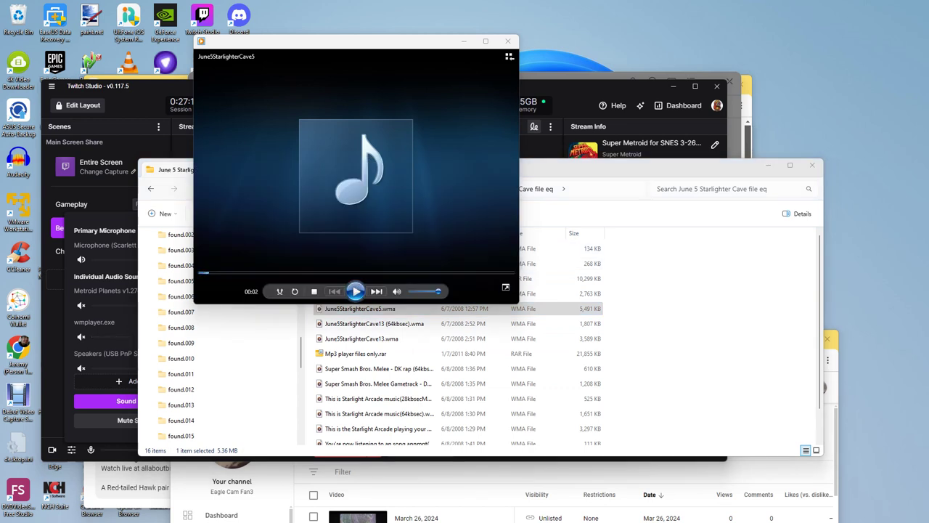
pyautogui.click(355, 291)
pyautogui.moveTo(405, 273); pyautogui.dragTo(499, 273)
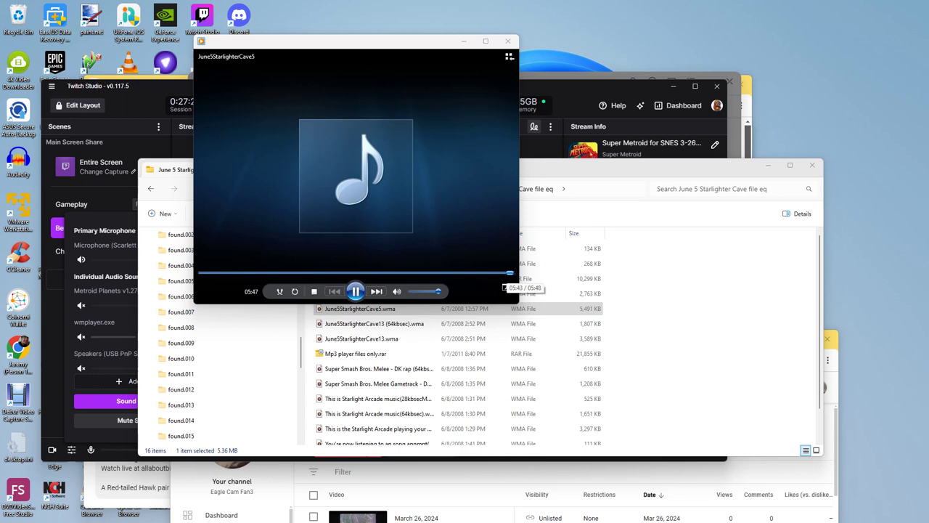
pyautogui.click(356, 291)
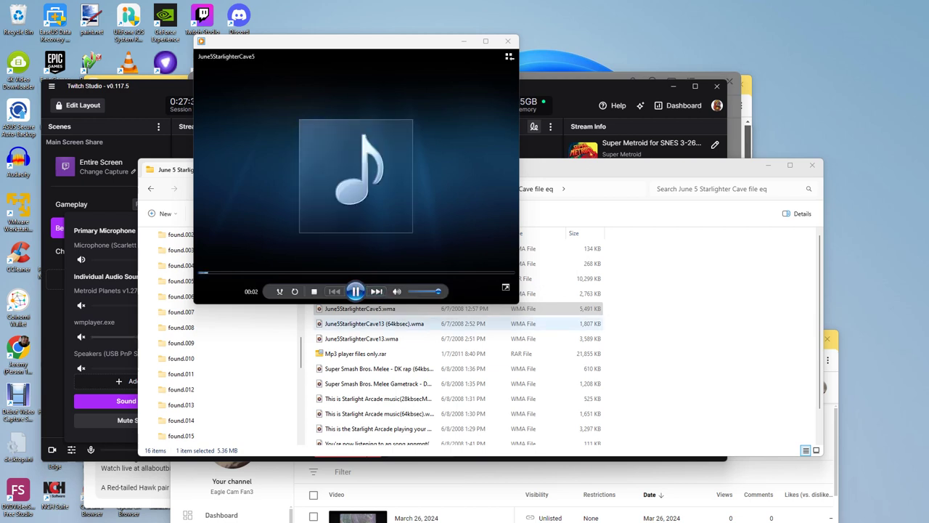
# Step: Drag June5StarlighterCave13.wma and the Donkey rap gametrack onto the player's queue
pyautogui.click(361, 338)
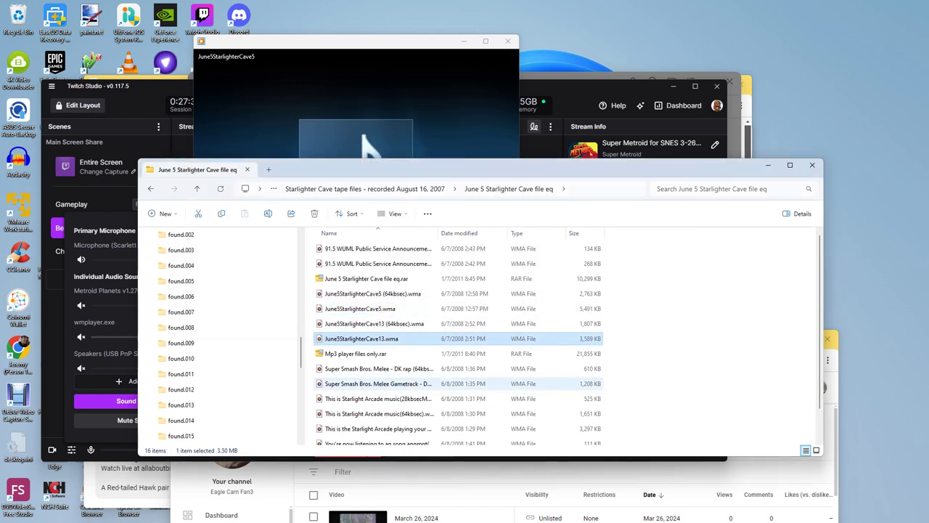
pyautogui.keyDown('ctrl'); pyautogui.click(378, 384); pyautogui.keyUp('ctrl')
pyautogui.moveTo(377, 383); pyautogui.dragTo(364, 144)
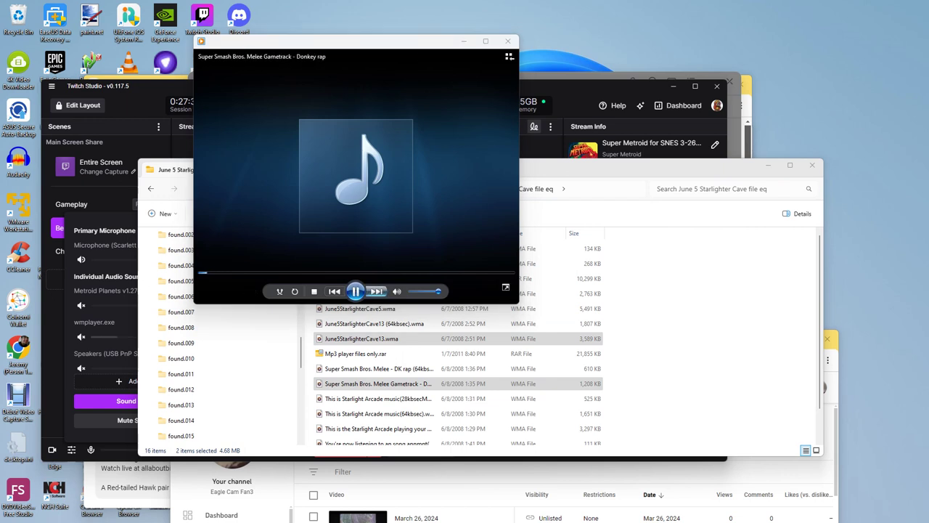
# Step: Select June5StarlighterCave5, June5StarlighterCave13 and the Melee gametrack and play them together
pyautogui.click(376, 291)
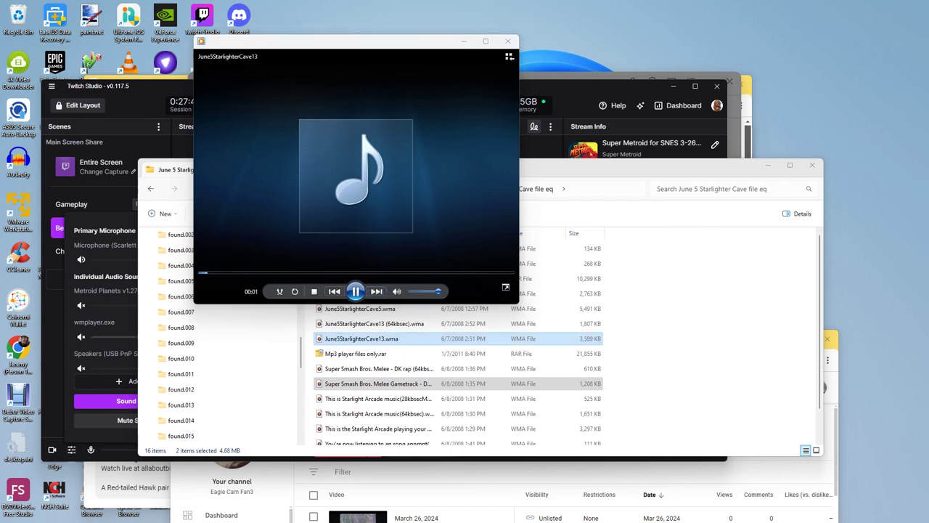
pyautogui.doubleClick(406, 309)
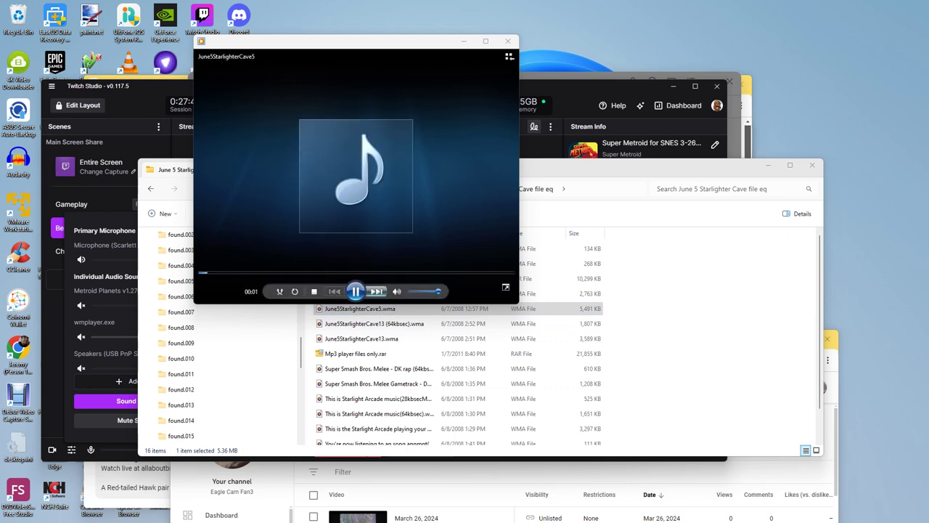
pyautogui.click(407, 309)
pyautogui.keyDown('ctrl'); pyautogui.click(377, 383); pyautogui.keyUp('ctrl')
pyautogui.press('Return')
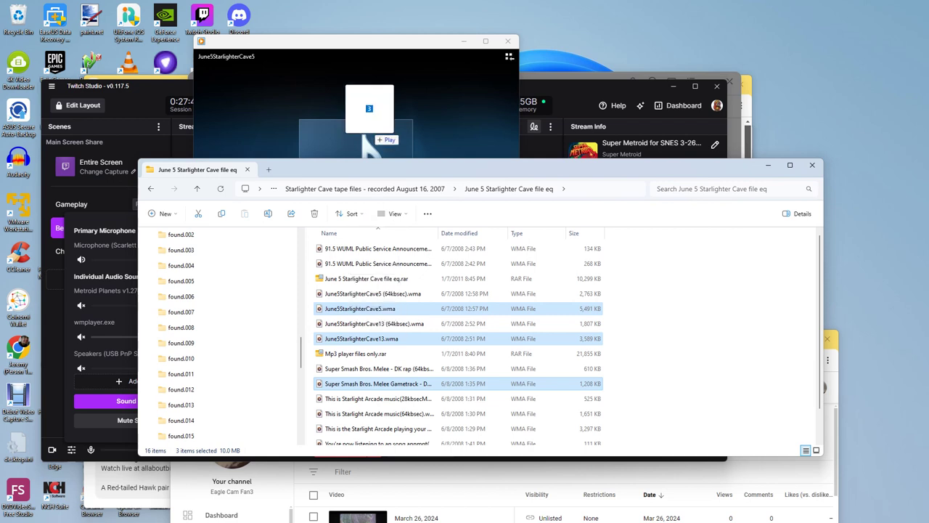
# Step: Skip through the queued tracks, seeking near Cave5's end, to reach the Donkey rap gametrack
pyautogui.click(356, 291)
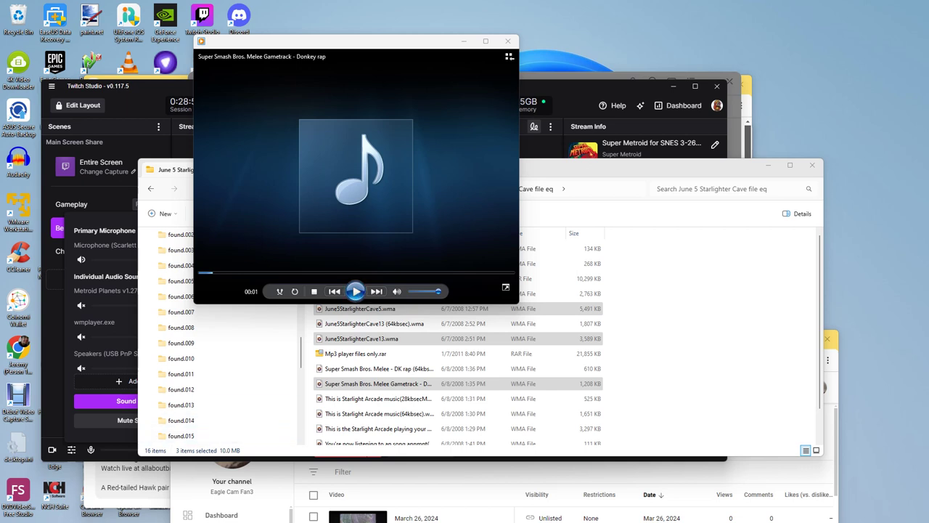
pyautogui.click(356, 291)
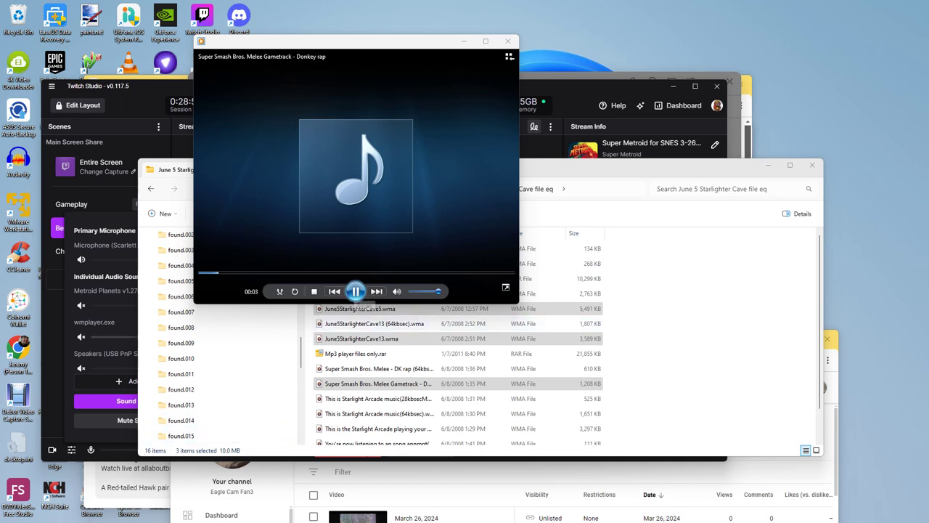
pyautogui.click(376, 291)
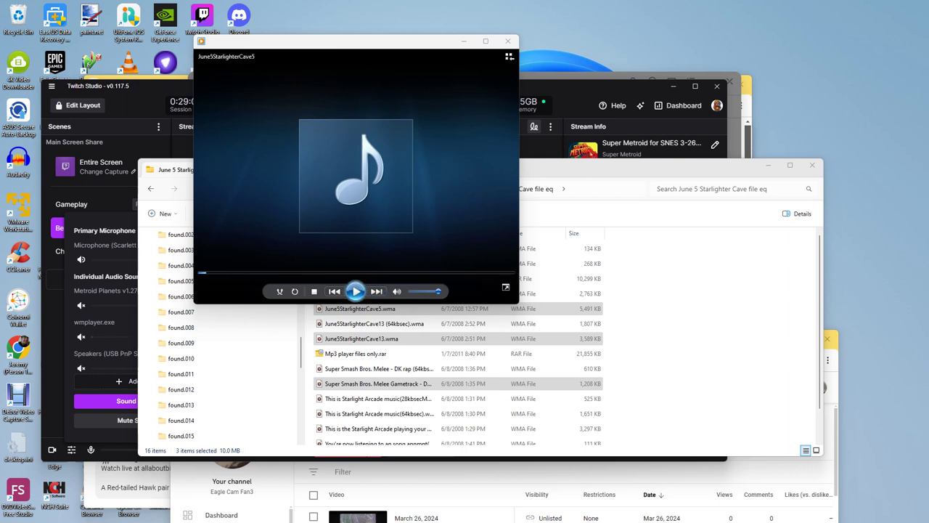
pyautogui.click(377, 291)
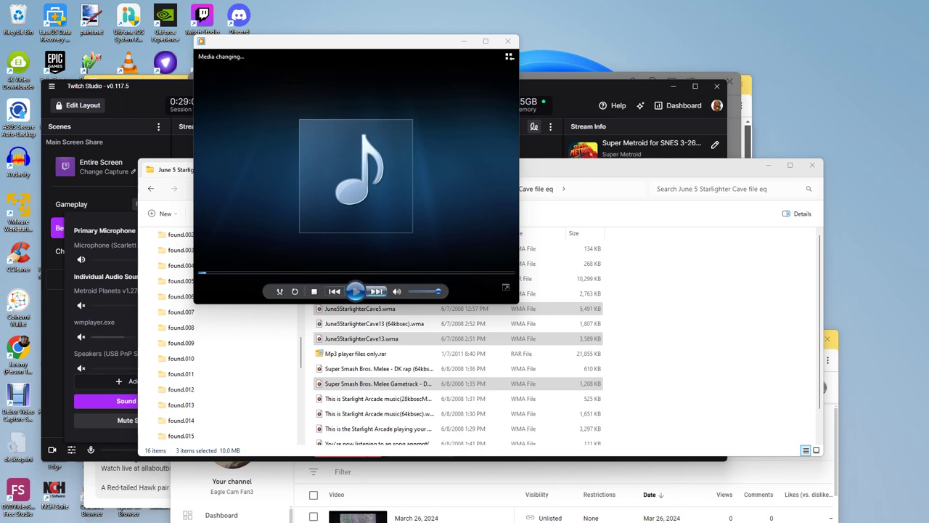
pyautogui.click(376, 291)
pyautogui.moveTo(285, 273); pyautogui.dragTo(509, 274)
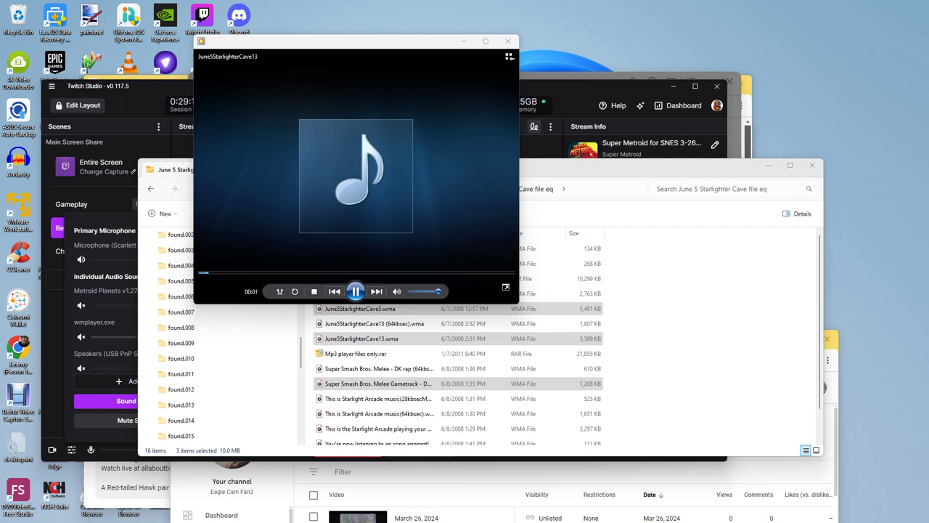
pyautogui.click(376, 291)
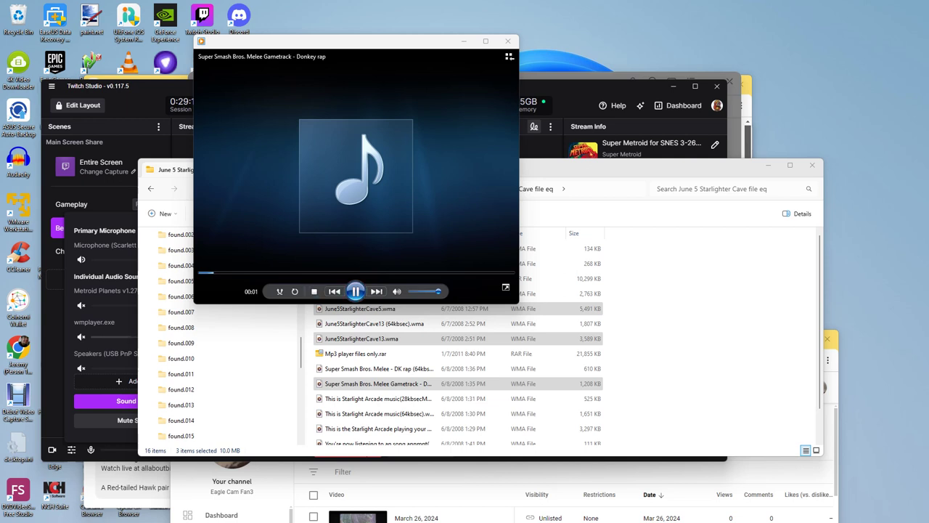
# Step: In Twitch Studio, unmute wmplayer.exe and lower its volume to -17 dB
pyautogui.hotkey('alt', 'Tab')
pyautogui.click(82, 337)
pyautogui.moveTo(158, 337); pyautogui.dragTo(139, 337)
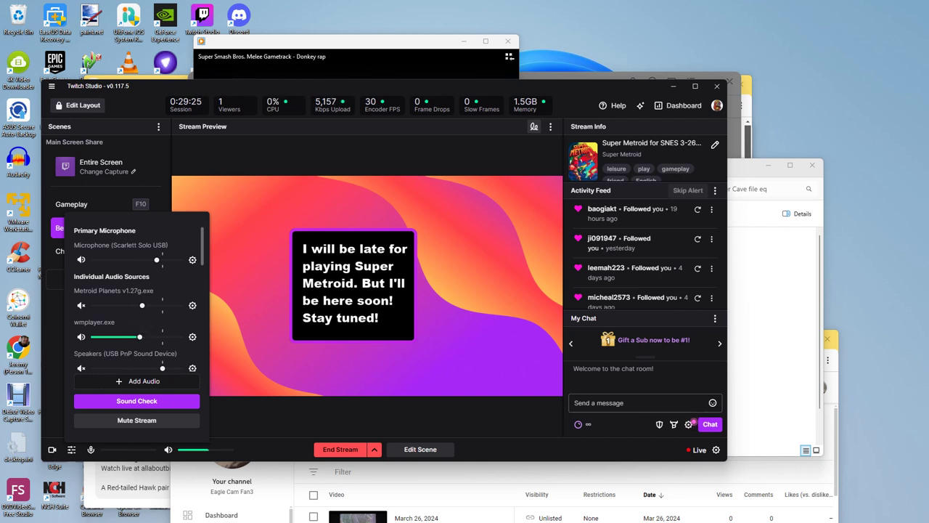
# Step: Close the audio mixer, bring the media player forward, and mute its sound
pyautogui.press('Escape')
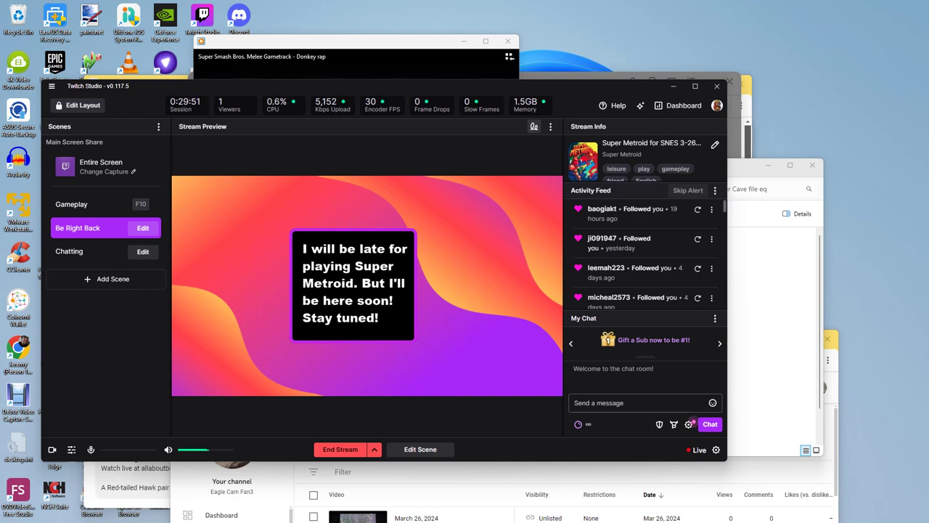
pyautogui.click(667, 511)
pyautogui.moveTo(295, 291)
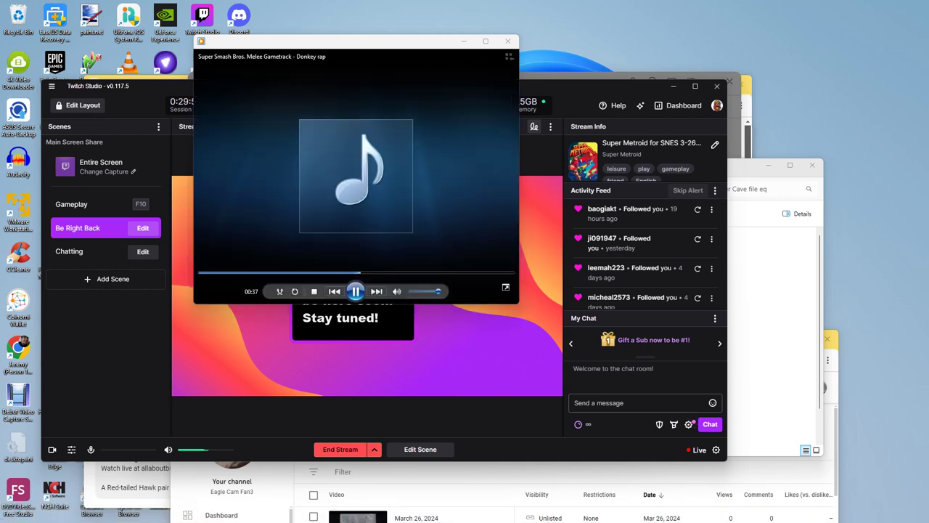
pyautogui.click(396, 291)
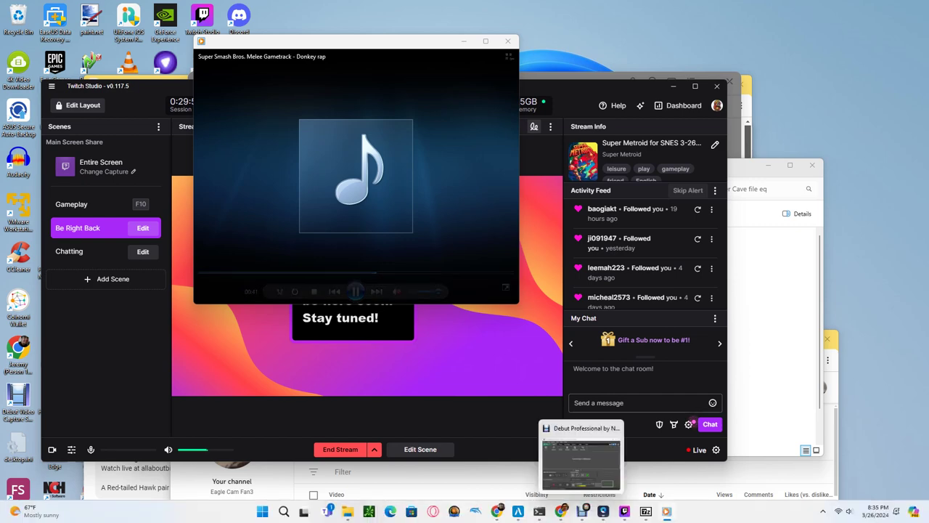
# Step: Bring the YouTube Cornell Red-tailed Hawks live cam forward and play it full screen
pyautogui.click(582, 511)
pyautogui.click(561, 512)
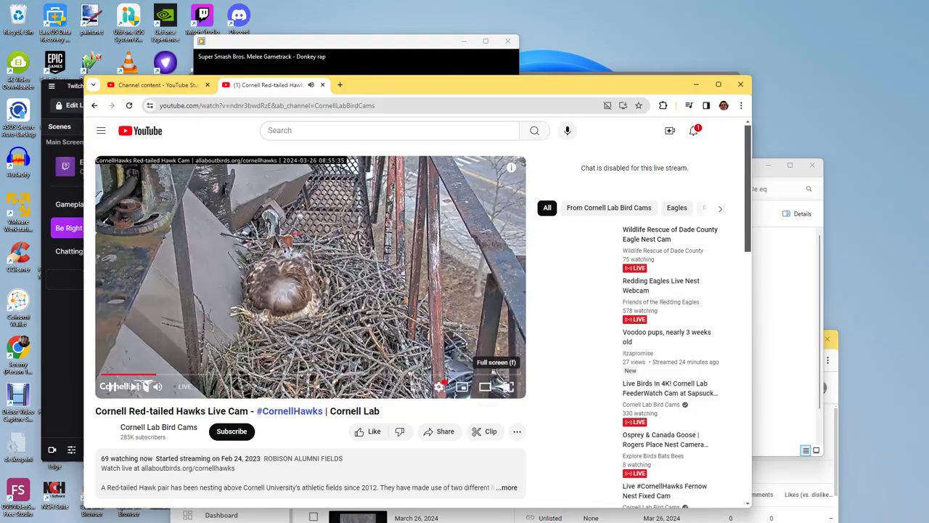
pyautogui.click(508, 386)
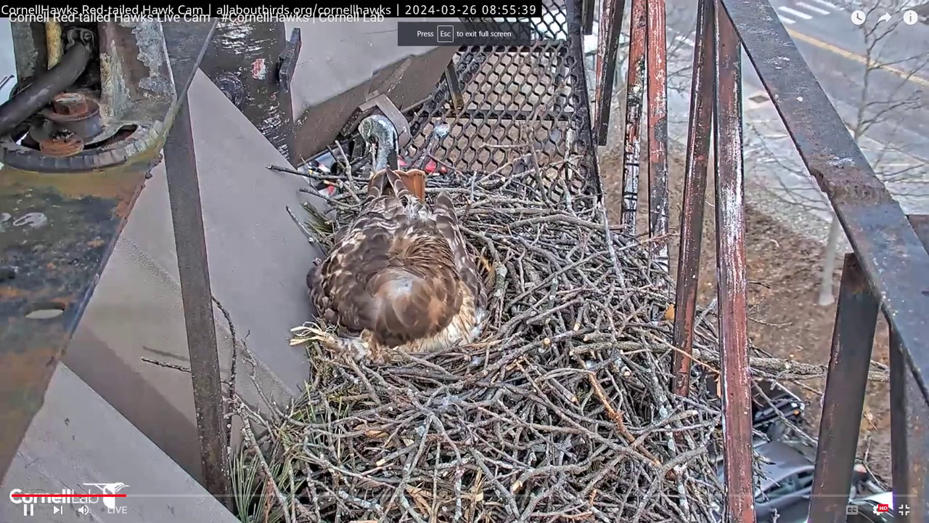